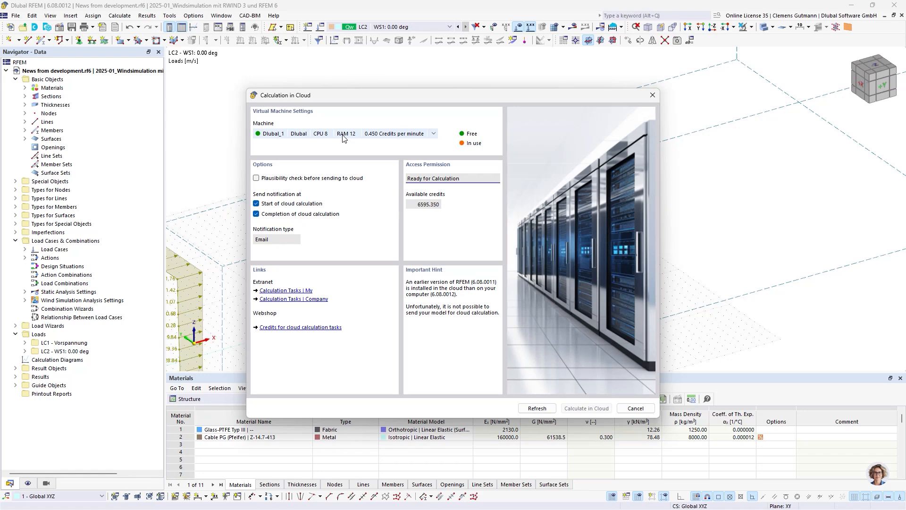
Send the model for cloud calculation on the Azure virtual machine F32s_v2 with CPU 32 and RAM 64
{"action": "left_click", "coordinate": [343, 137]}
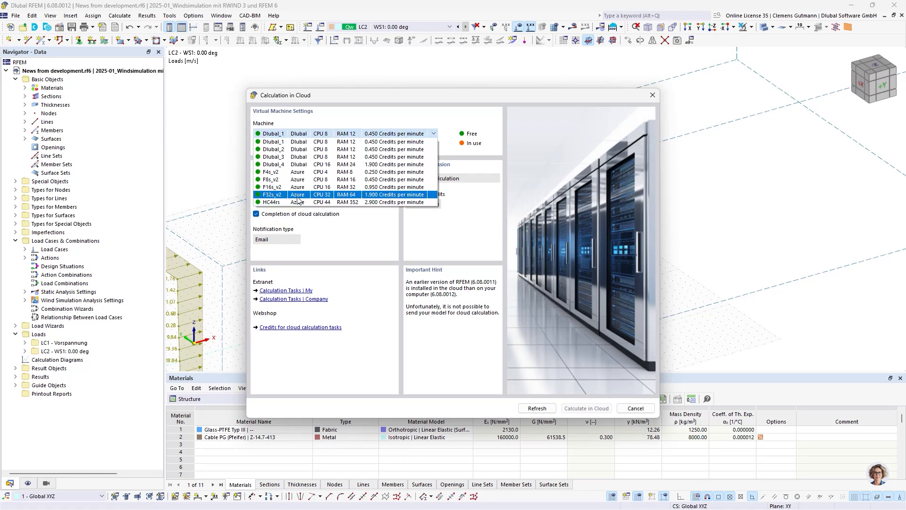
{"action": "left_click", "coordinate": [298, 195]}
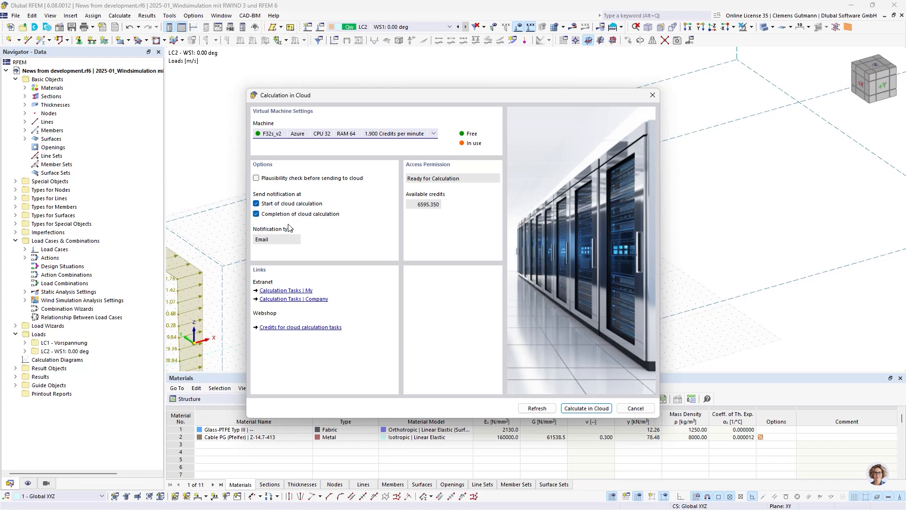
{"action": "left_click", "coordinate": [599, 411]}
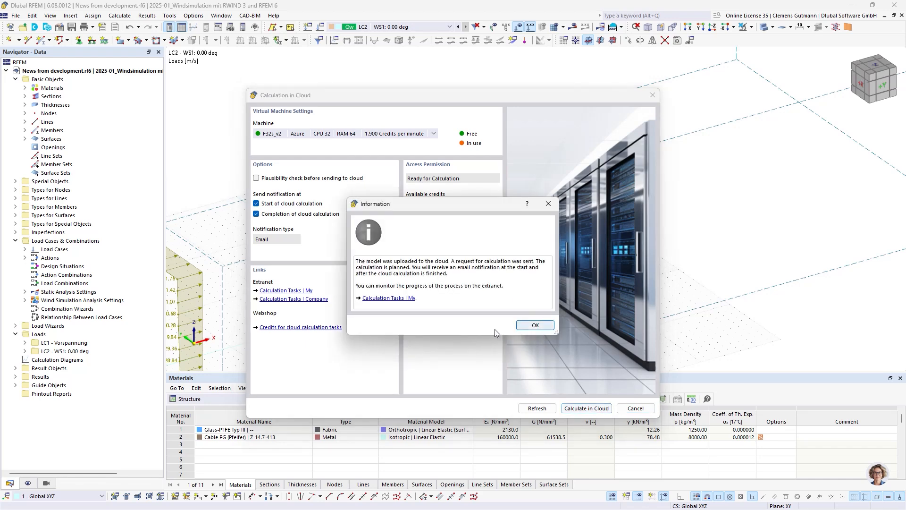
{"action": "left_click", "coordinate": [530, 327]}
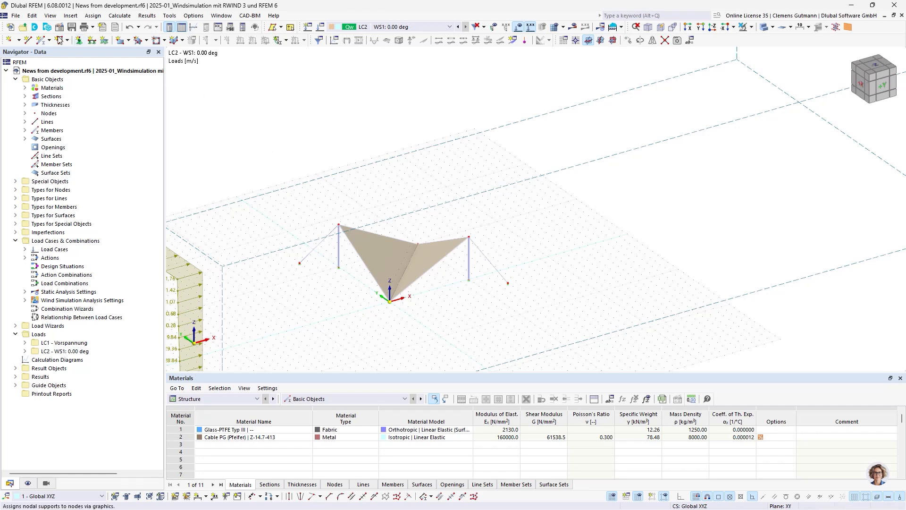
Open the personal cloud calculations list in the Dlubal Center account and examine the entry for News from development.rf6
{"action": "left_click", "coordinate": [33, 27]}
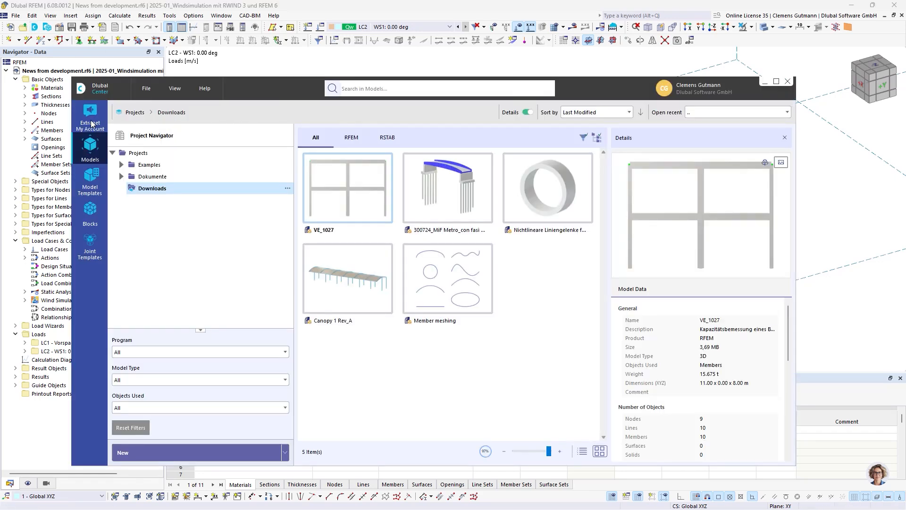
{"action": "left_click", "coordinate": [90, 124]}
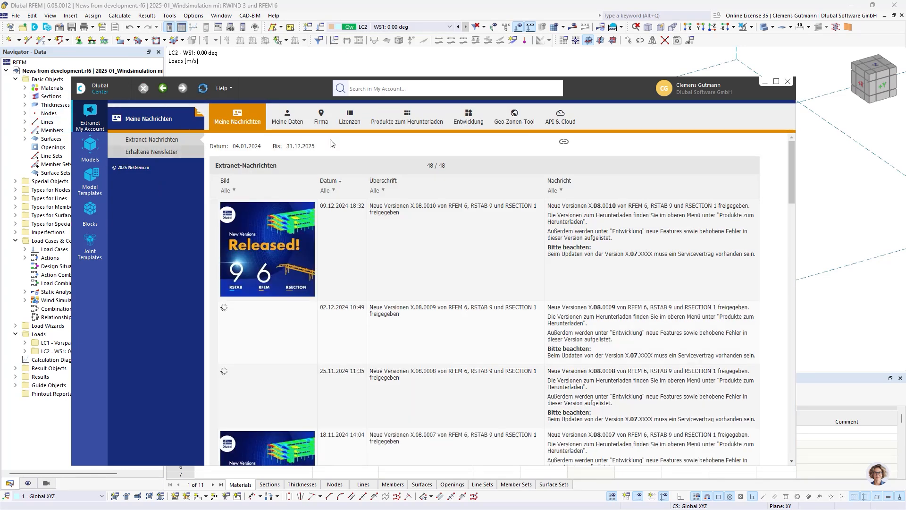
{"action": "left_click", "coordinate": [551, 125]}
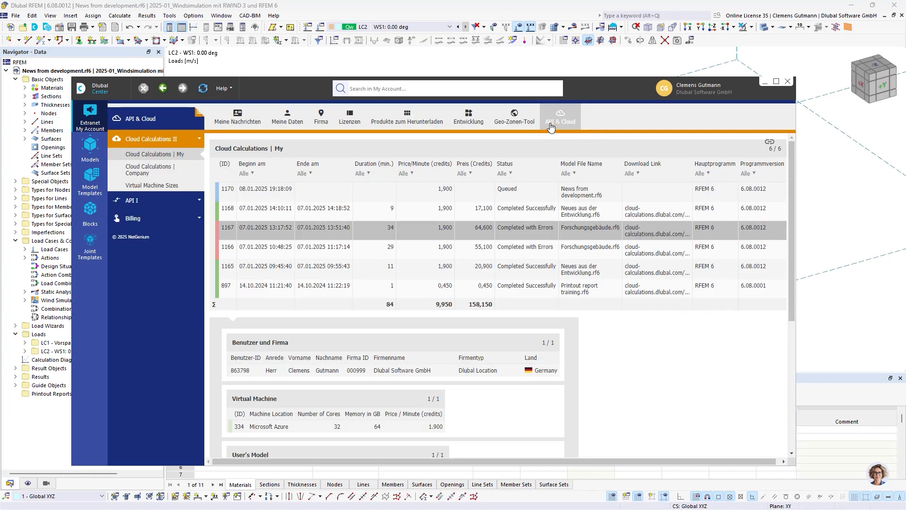
{"action": "left_click", "coordinate": [309, 197]}
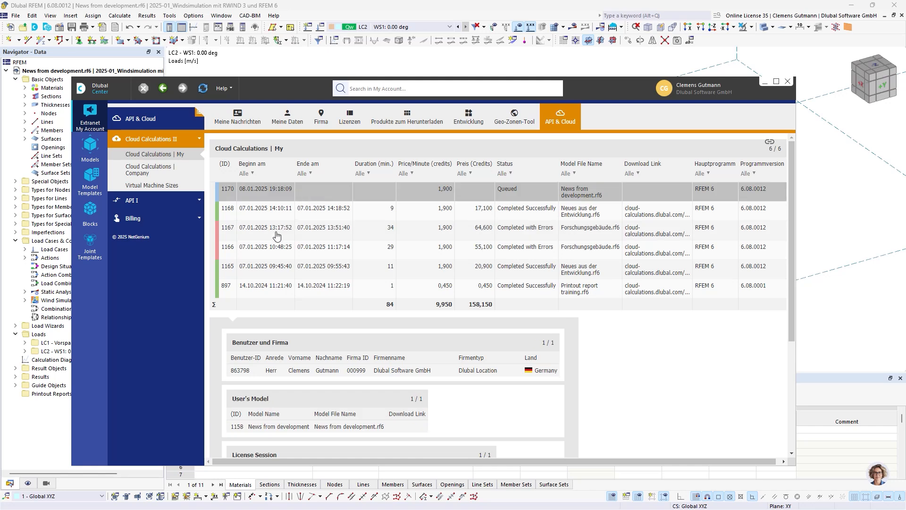
{"action": "scroll", "coordinate": [298, 264], "scroll_direction": "down", "scroll_amount": 3}
{"action": "scroll", "coordinate": [392, 273], "scroll_direction": "down", "scroll_amount": 2}
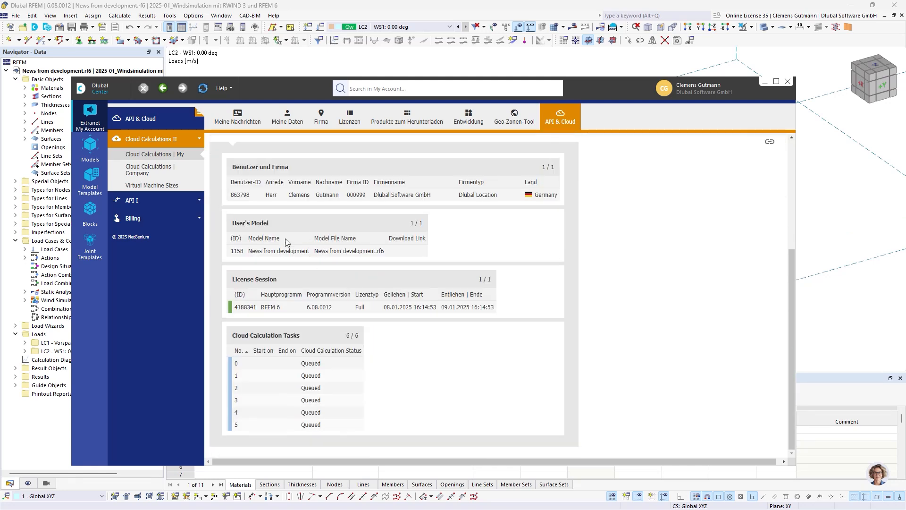
{"action": "scroll", "coordinate": [357, 332], "scroll_direction": "up", "scroll_amount": 5}
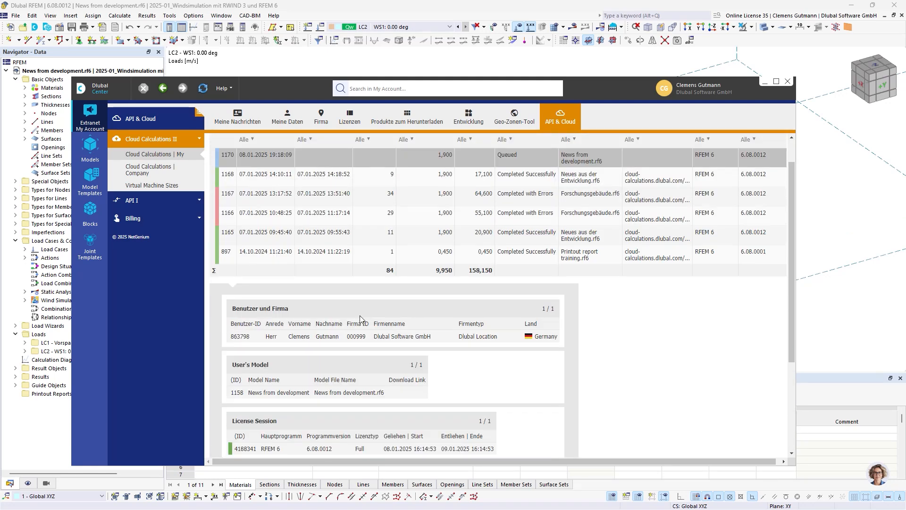
Examine the virtual machine, model and task details of the Neues aus der Entwicklung.rf6 cloud calculation, and close the Dlubal Center
{"action": "left_click", "coordinate": [362, 178]}
{"action": "scroll", "coordinate": [337, 302], "scroll_direction": "down", "scroll_amount": 5}
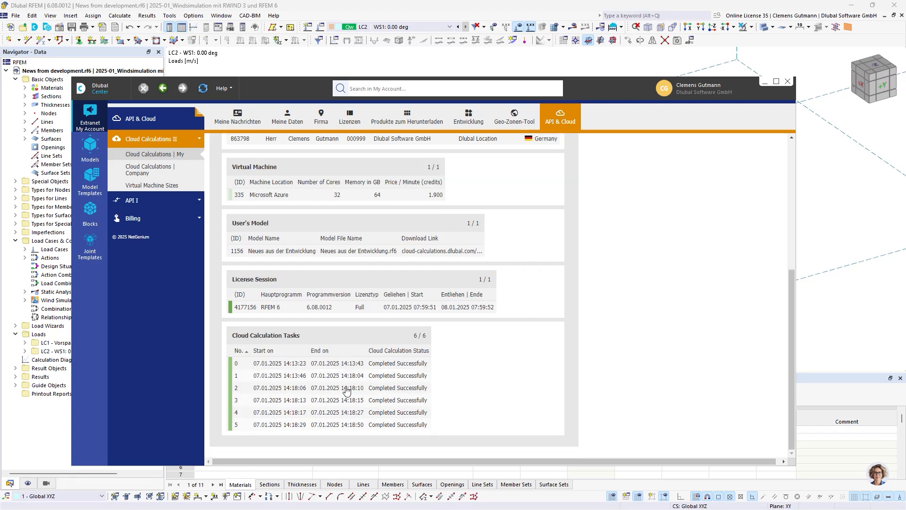
{"action": "scroll", "coordinate": [385, 316], "scroll_direction": "up", "scroll_amount": 1}
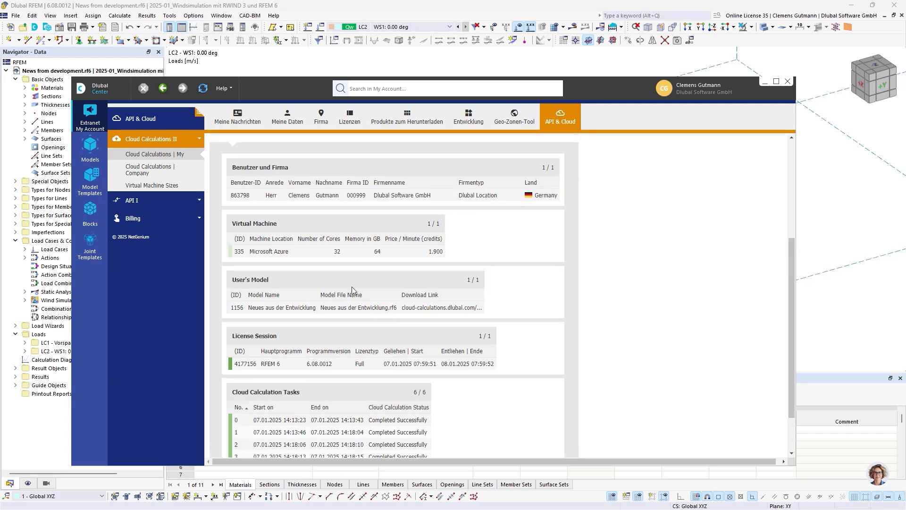
{"action": "scroll", "coordinate": [354, 299], "scroll_direction": "down", "scroll_amount": 1}
{"action": "scroll", "coordinate": [392, 415], "scroll_direction": "up", "scroll_amount": 5}
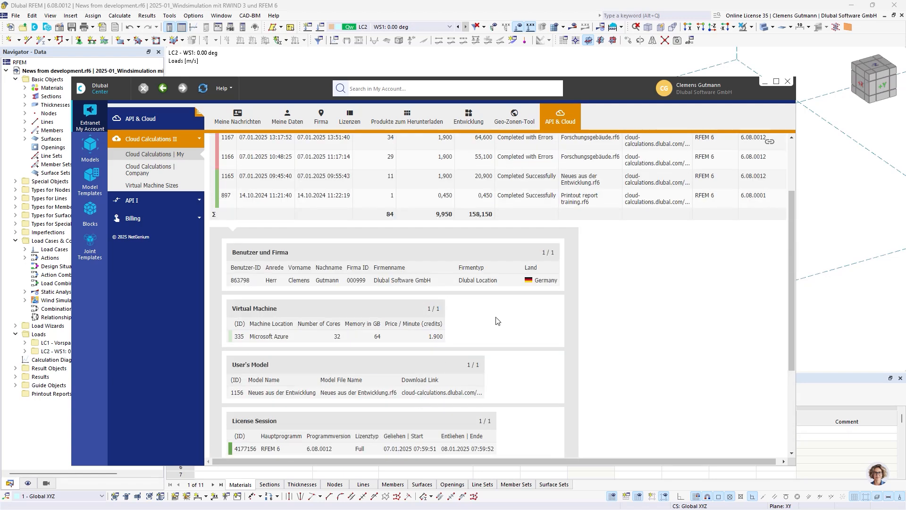
{"action": "scroll", "coordinate": [453, 280], "scroll_direction": "up", "scroll_amount": 1}
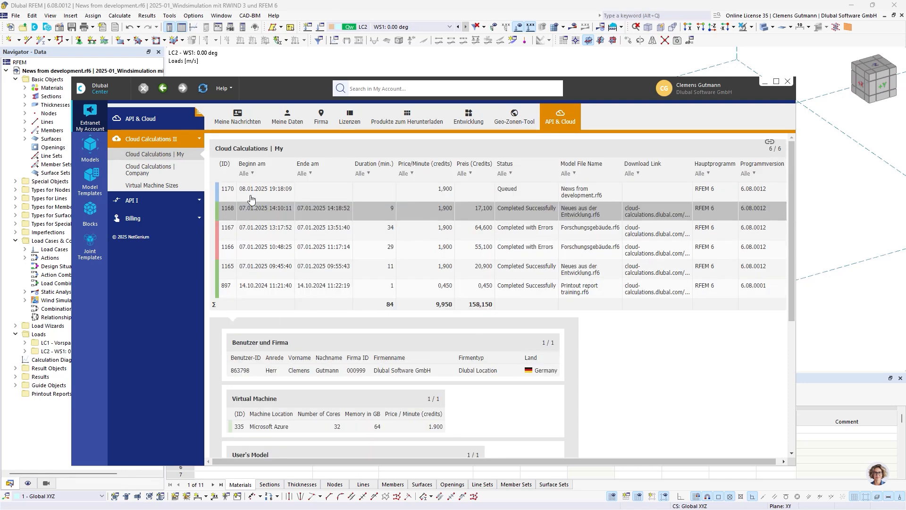
{"action": "scroll", "coordinate": [359, 348], "scroll_direction": "down", "scroll_amount": 3}
{"action": "scroll", "coordinate": [360, 344], "scroll_direction": "down", "scroll_amount": 3}
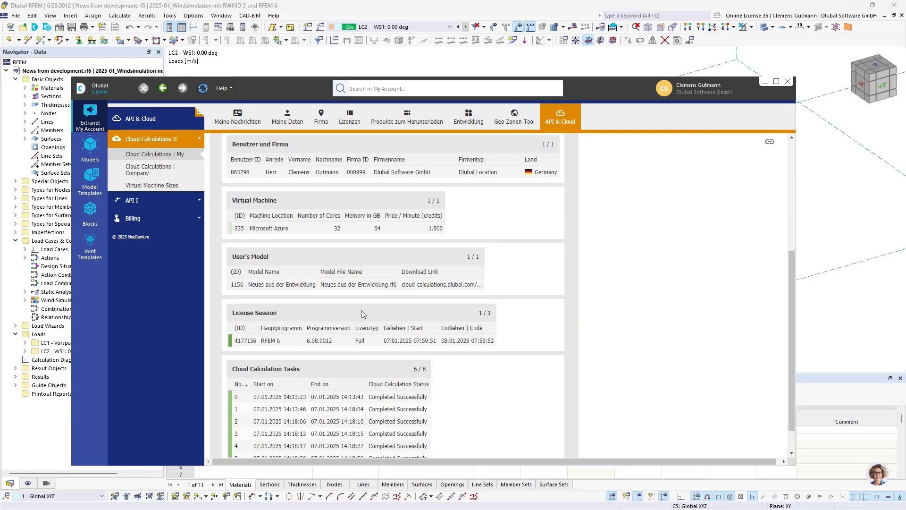
{"action": "scroll", "coordinate": [345, 276], "scroll_direction": "up", "scroll_amount": 4}
{"action": "scroll", "coordinate": [394, 261], "scroll_direction": "up", "scroll_amount": 2}
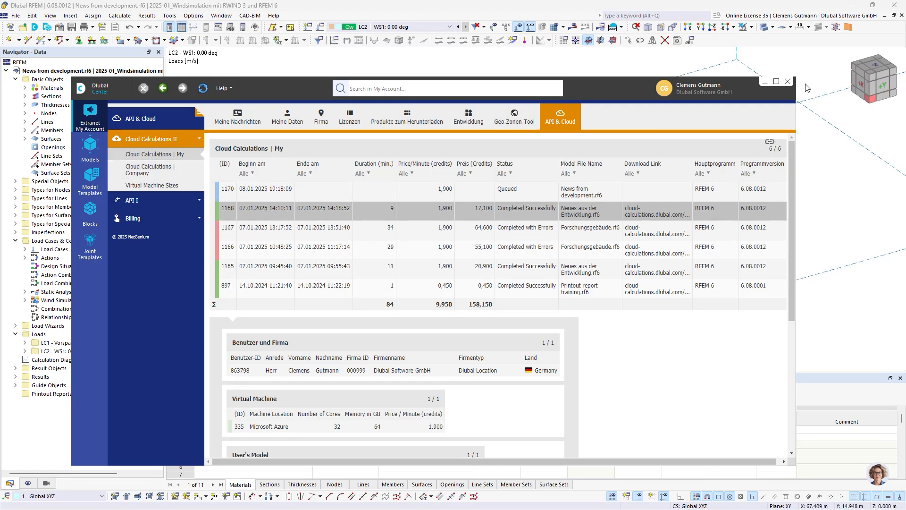
{"action": "left_click", "coordinate": [788, 84]}
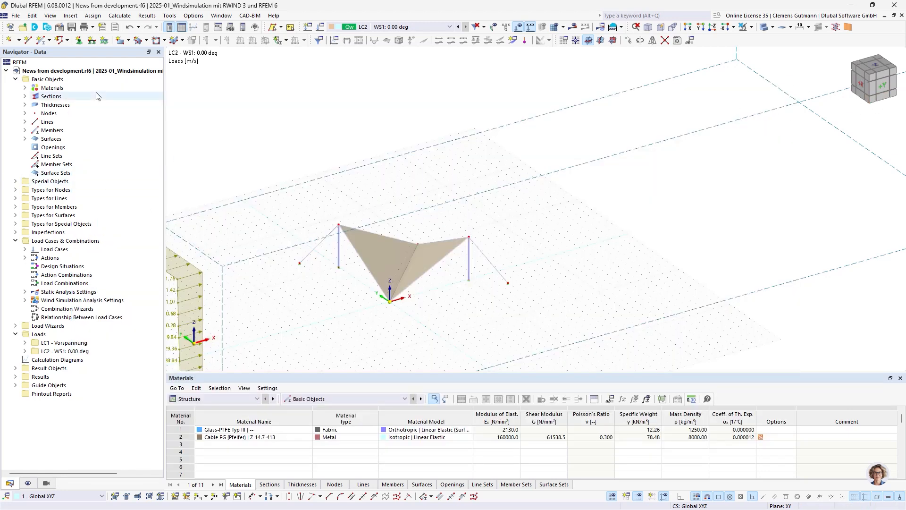
Close the News from development model and start a new model
{"action": "right_click", "coordinate": [100, 71]}
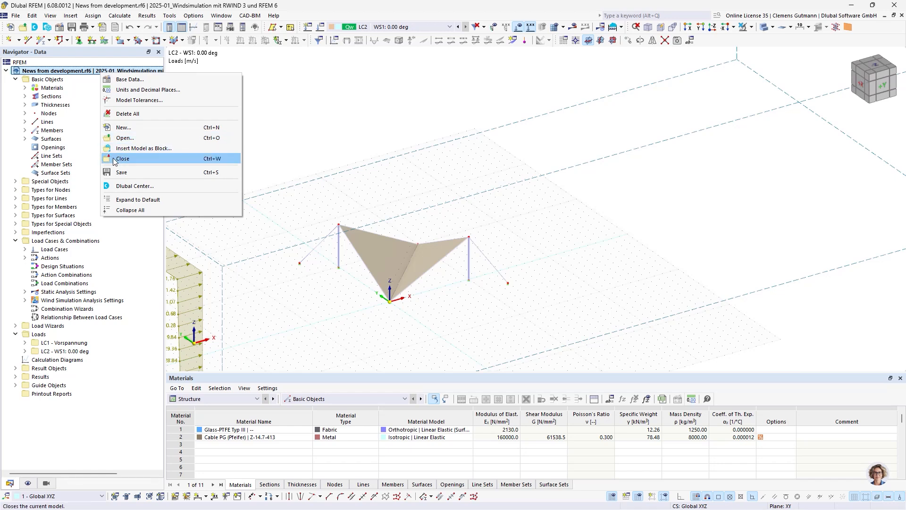
{"action": "left_click", "coordinate": [113, 160]}
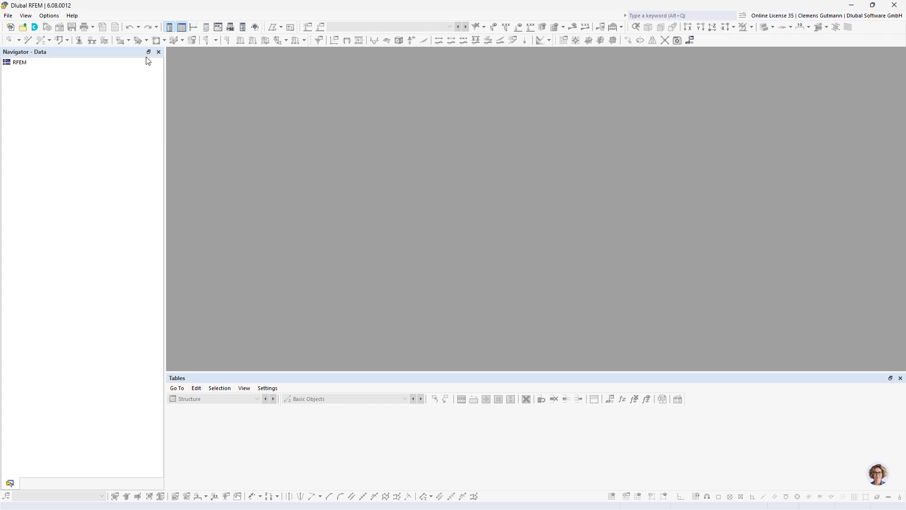
{"action": "left_click", "coordinate": [11, 27]}
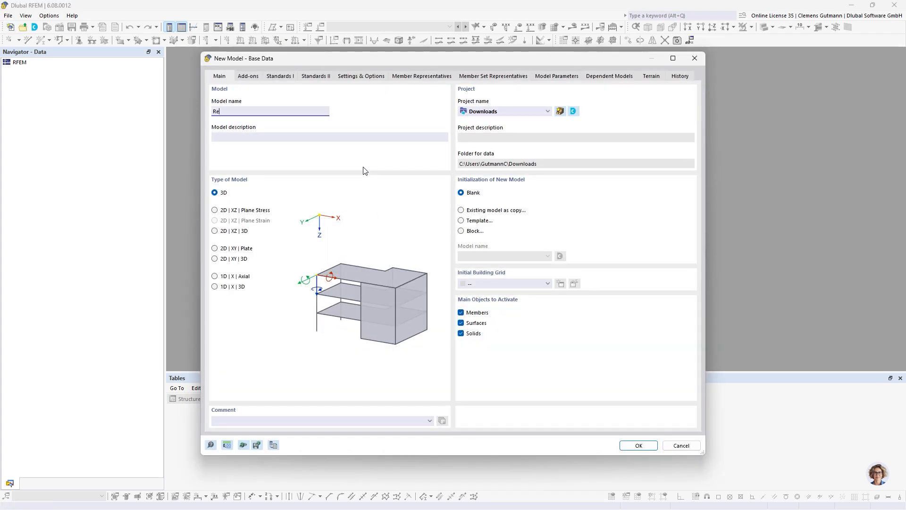
Name the new model Research building and deactivate Solids in its main objects
{"action": "type", "text": "Research building"}
{"action": "key", "text": "Tab"}
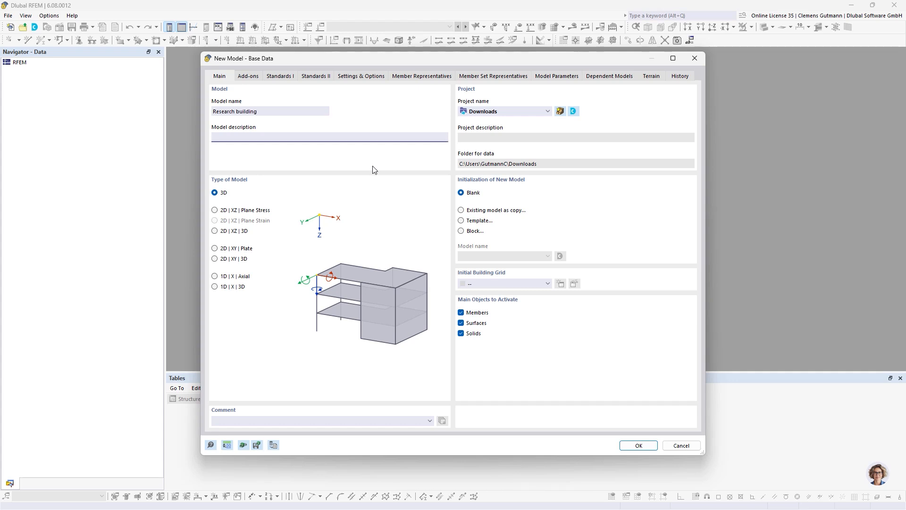
{"action": "left_click", "coordinate": [463, 334]}
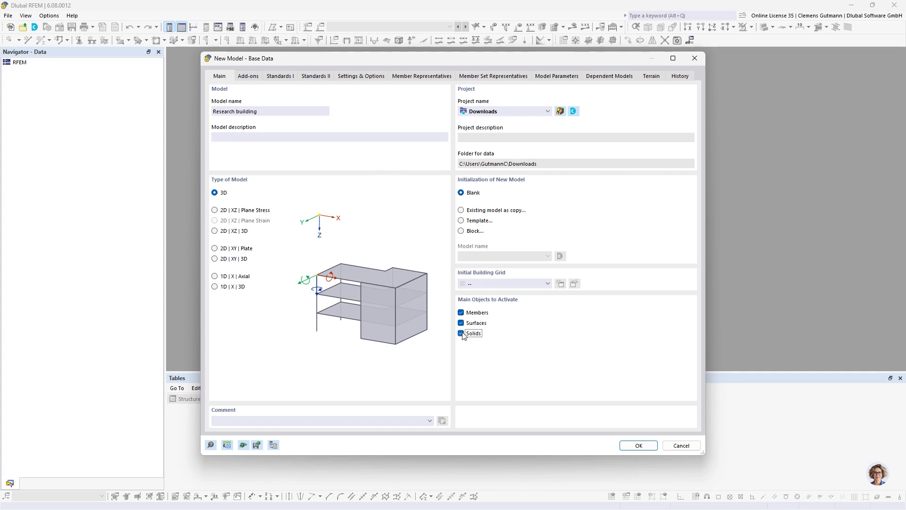
Activate the Building Model and Wind Simulation add-ons for the new model
{"action": "left_click", "coordinate": [253, 77]}
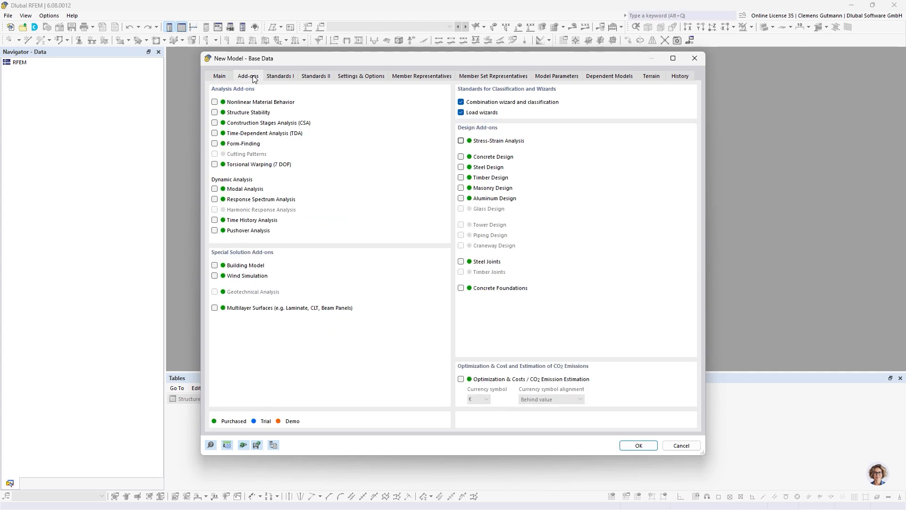
{"action": "left_click", "coordinate": [214, 265]}
{"action": "left_click", "coordinate": [215, 276]}
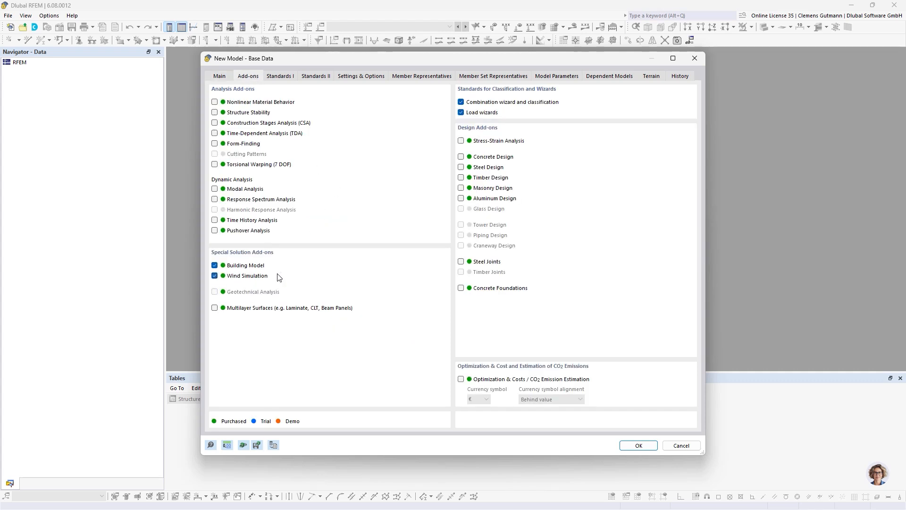
Review the EN standards, orient the global Z axis upward and enable Orientation to North for the model
{"action": "left_click", "coordinate": [282, 77]}
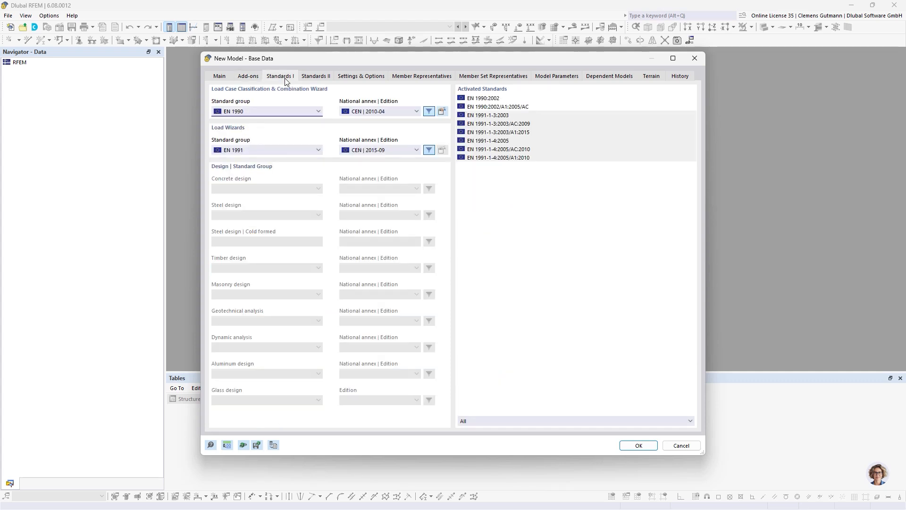
{"action": "left_click", "coordinate": [354, 76]}
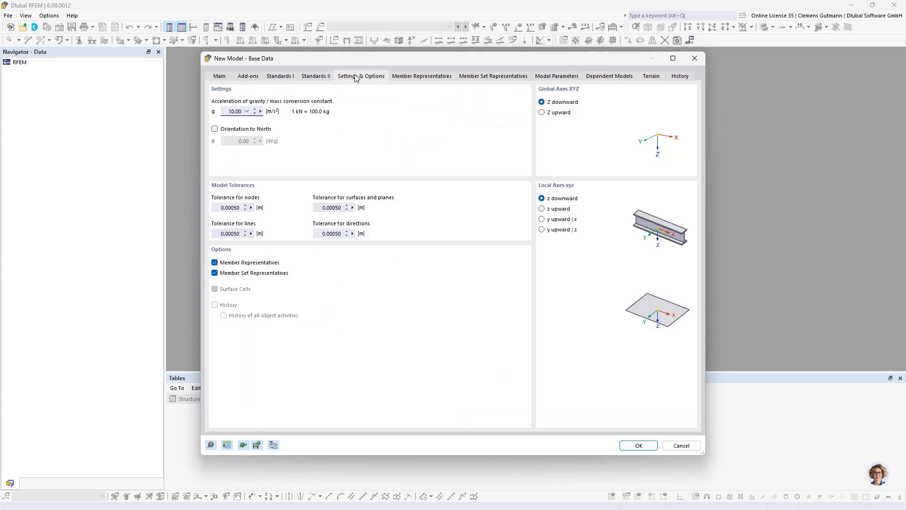
{"action": "left_click", "coordinate": [542, 113]}
{"action": "left_click", "coordinate": [233, 130]}
Set the model's site location on the geo-zone map at the eastern edge of Heselwangen near Balingen, Germany
{"action": "left_click", "coordinate": [552, 76]}
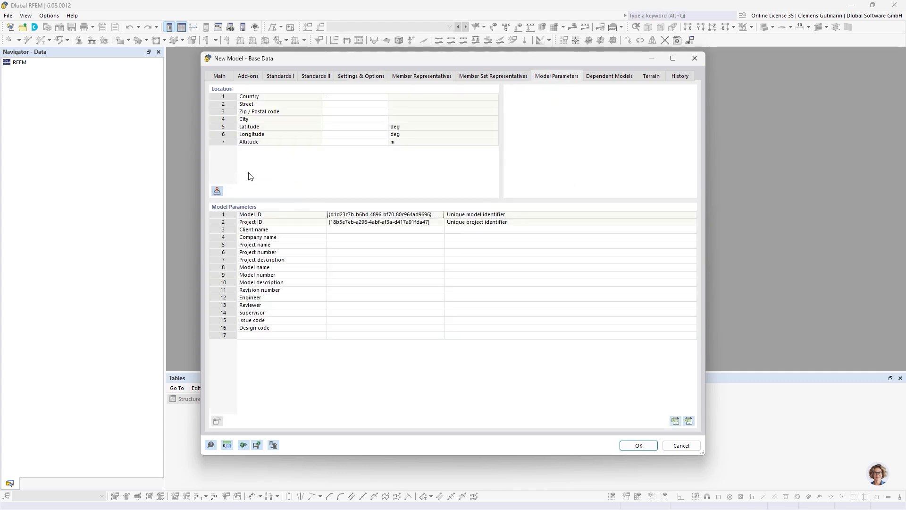
{"action": "left_click", "coordinate": [217, 191]}
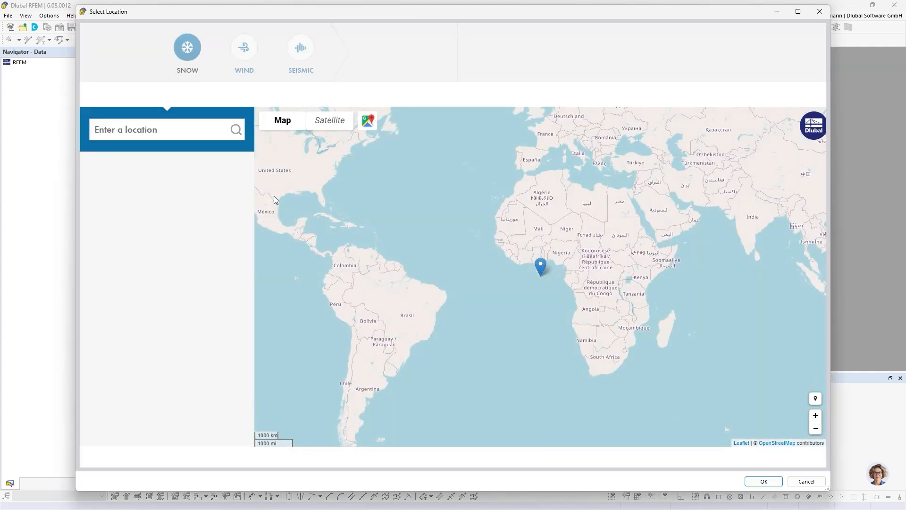
{"action": "left_click_drag", "start_coordinate": [556, 182], "coordinate": [504, 276]}
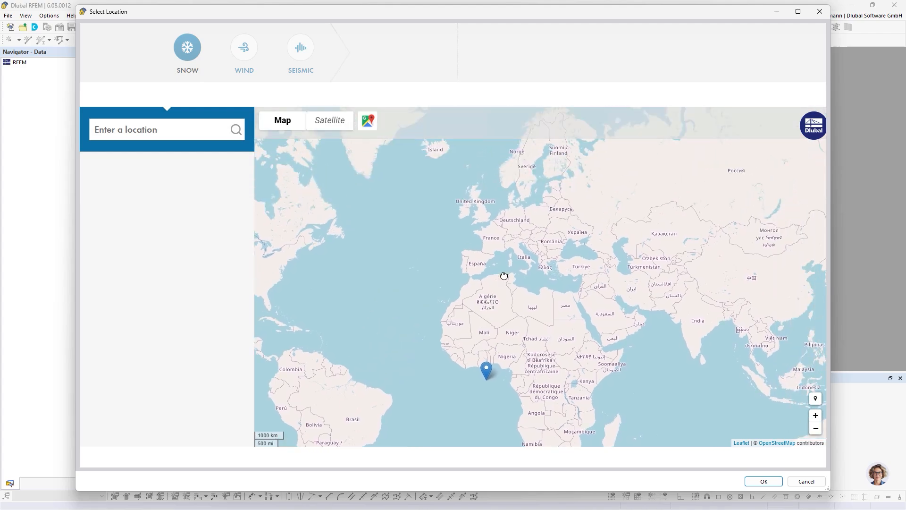
{"action": "scroll", "coordinate": [524, 222], "scroll_direction": "up", "scroll_amount": 3}
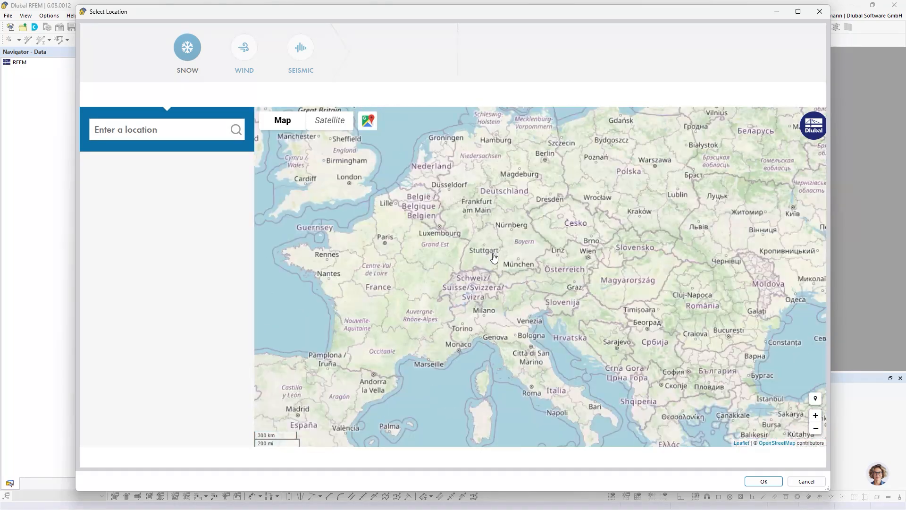
{"action": "scroll", "coordinate": [493, 257], "scroll_direction": "up", "scroll_amount": 3}
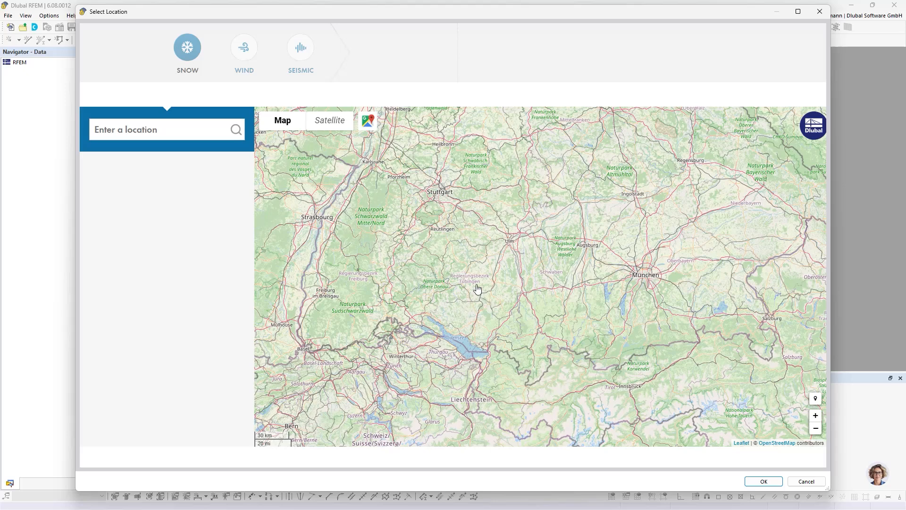
{"action": "scroll", "coordinate": [474, 295], "scroll_direction": "up", "scroll_amount": 1}
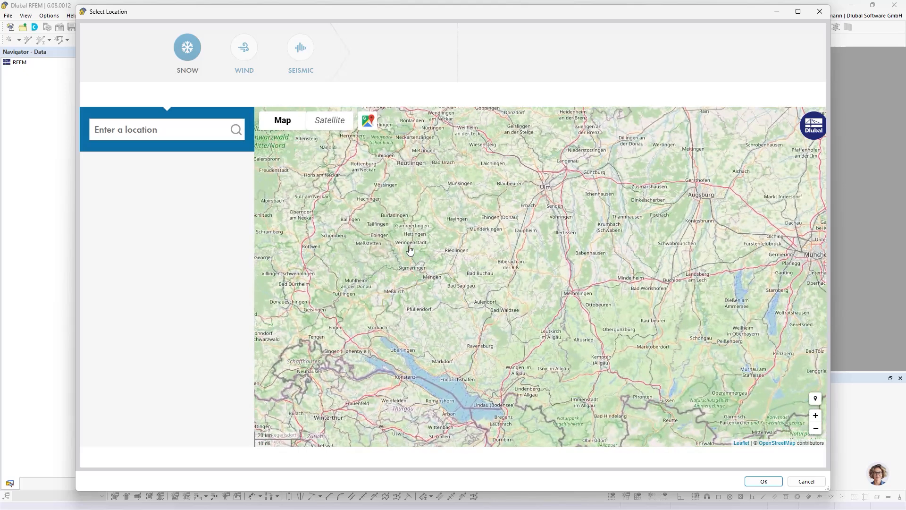
{"action": "scroll", "coordinate": [421, 291], "scroll_direction": "up", "scroll_amount": 1}
{"action": "left_click_drag", "start_coordinate": [444, 250], "coordinate": [441, 277]}
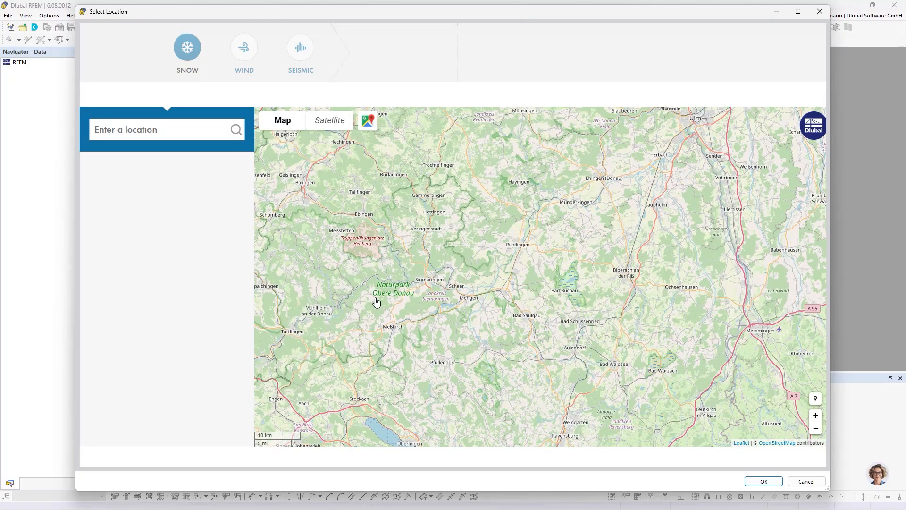
{"action": "left_click_drag", "start_coordinate": [376, 303], "coordinate": [533, 300]}
{"action": "scroll", "coordinate": [559, 289], "scroll_direction": "up", "scroll_amount": 2}
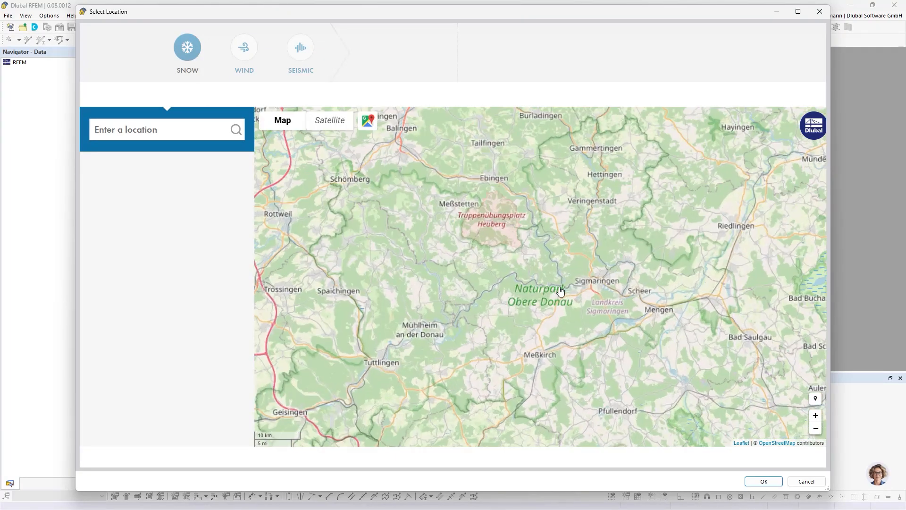
{"action": "left_click_drag", "start_coordinate": [579, 239], "coordinate": [668, 389]}
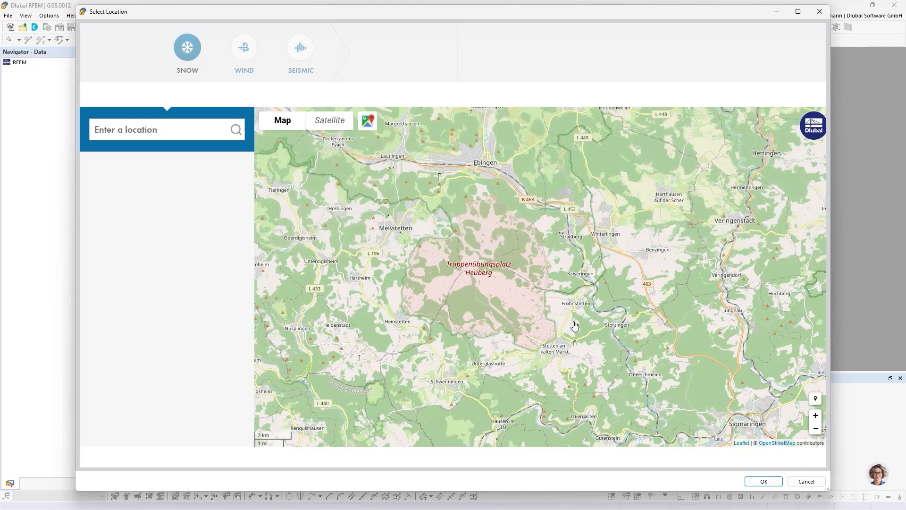
{"action": "scroll", "coordinate": [565, 323], "scroll_direction": "down", "scroll_amount": 1}
{"action": "left_click_drag", "start_coordinate": [405, 319], "coordinate": [472, 337]}
{"action": "scroll", "coordinate": [505, 237], "scroll_direction": "up", "scroll_amount": 1}
{"action": "scroll", "coordinate": [490, 241], "scroll_direction": "up", "scroll_amount": 1}
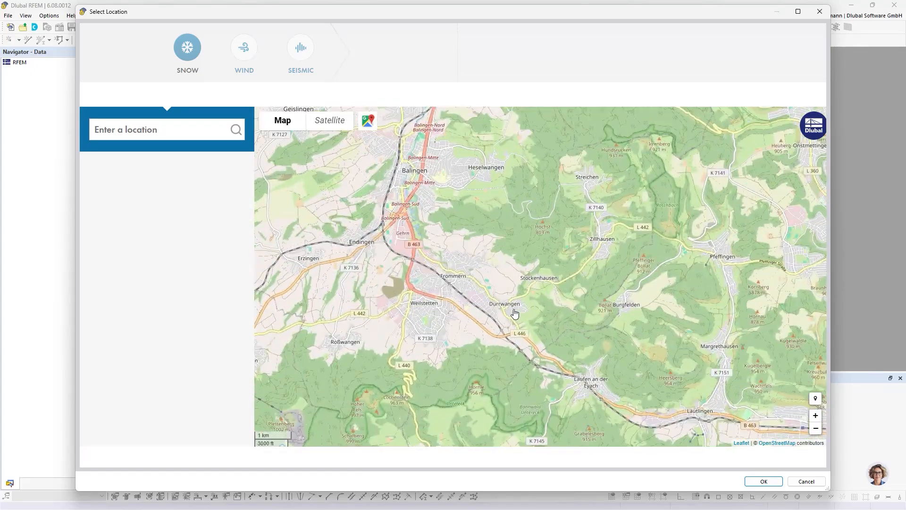
{"action": "scroll", "coordinate": [515, 309], "scroll_direction": "up", "scroll_amount": 1}
{"action": "left_click_drag", "start_coordinate": [497, 174], "coordinate": [520, 422]}
{"action": "scroll", "coordinate": [502, 305], "scroll_direction": "up", "scroll_amount": 3}
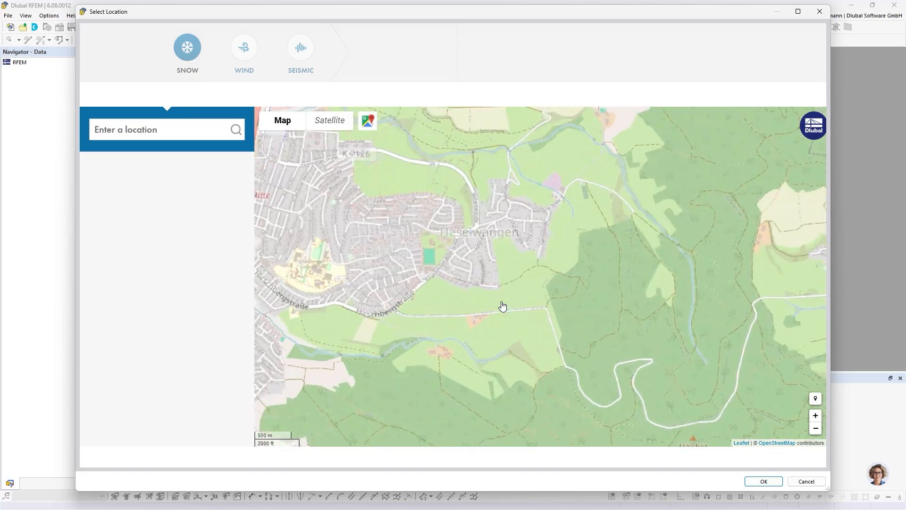
{"action": "scroll", "coordinate": [497, 287], "scroll_direction": "up", "scroll_amount": 1}
{"action": "left_click", "coordinate": [498, 285]}
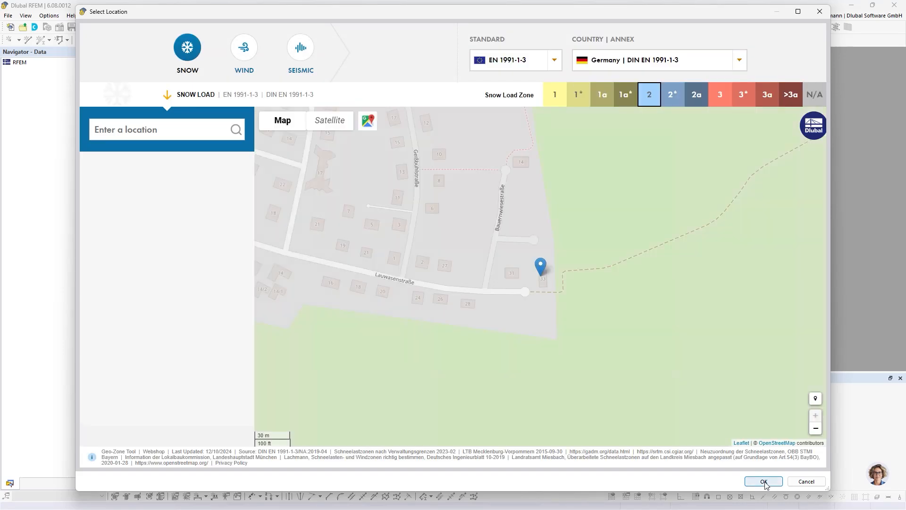
{"action": "left_click", "coordinate": [763, 481]}
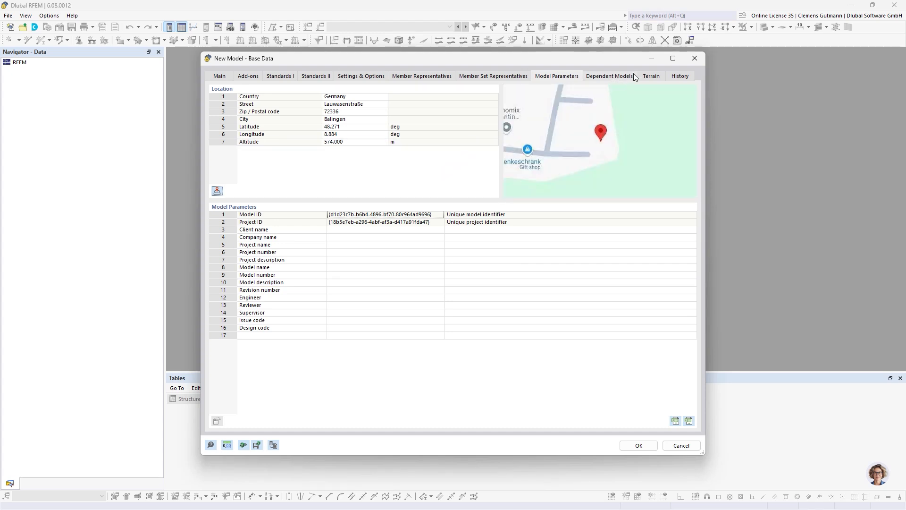
Define the model's terrain as a Horizontal Plane and create the model with these base data
{"action": "left_click", "coordinate": [653, 77]}
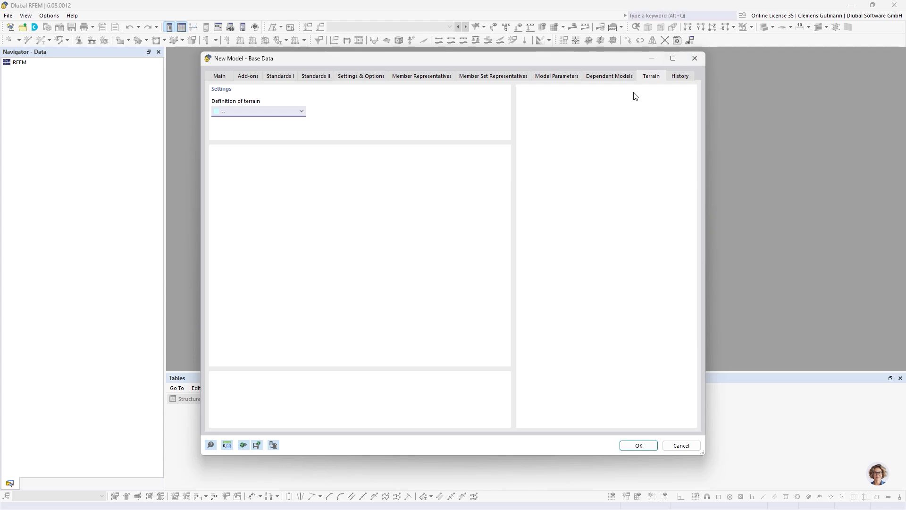
{"action": "left_click", "coordinate": [272, 115]}
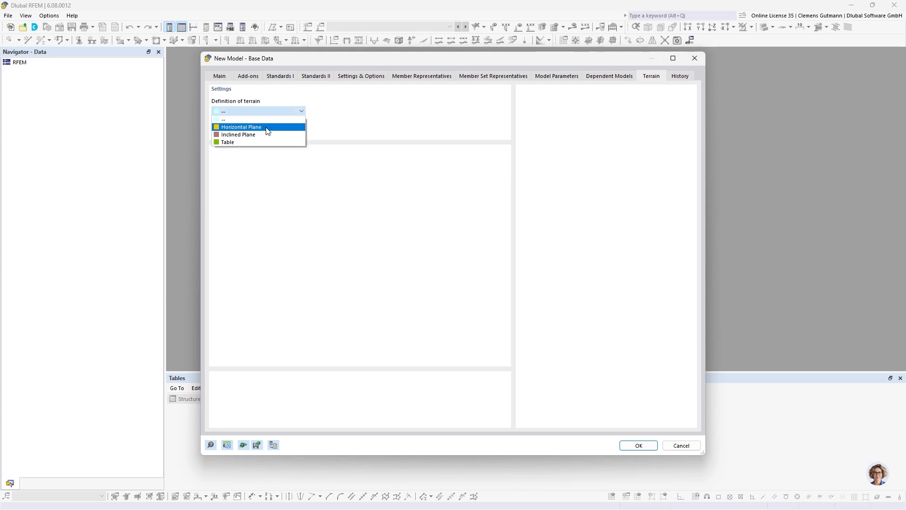
{"action": "left_click", "coordinate": [267, 128]}
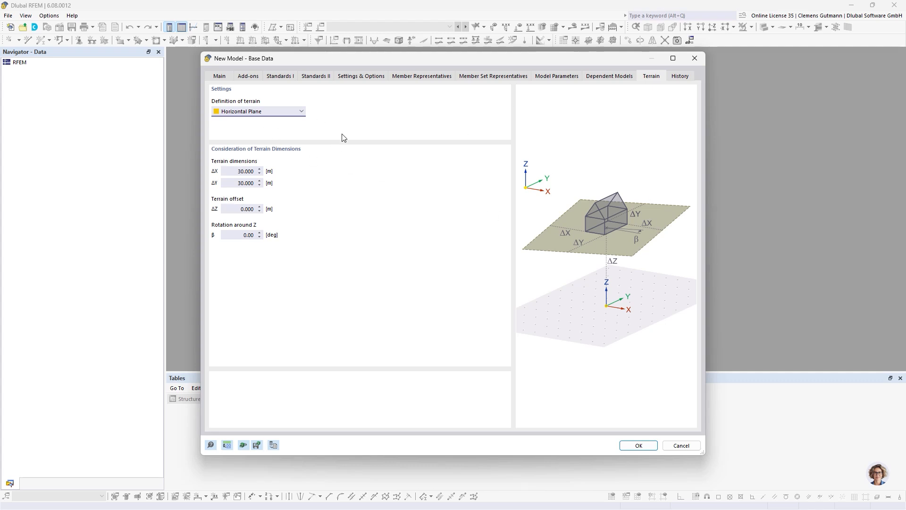
{"action": "left_click", "coordinate": [641, 446]}
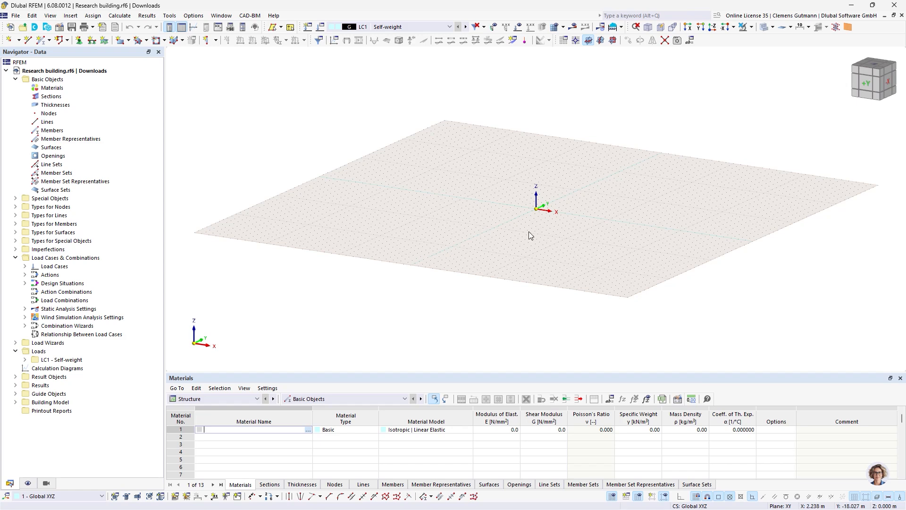
Create a new background layer in the guide objects from the file Research building.dxf
{"action": "middle_click_drag", "start_coordinate": [458, 215], "coordinate": [371, 261]}
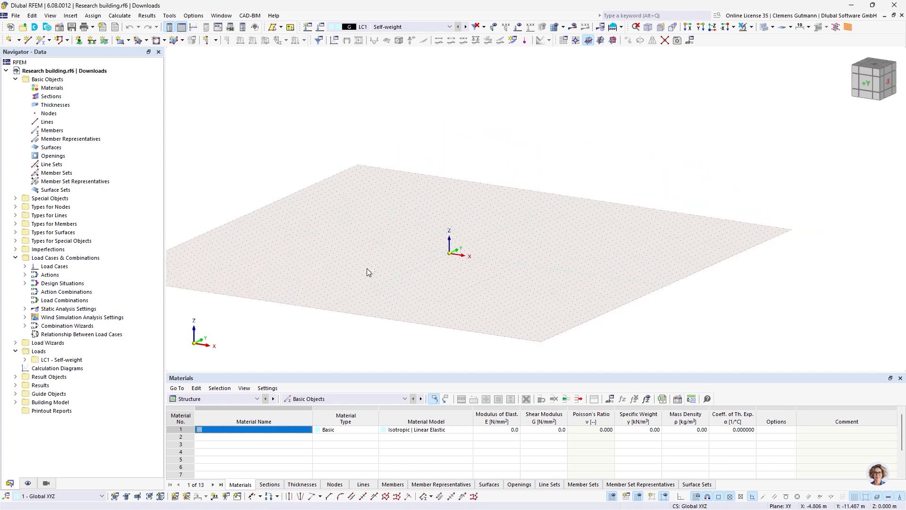
{"action": "left_click", "coordinate": [16, 394]}
{"action": "scroll", "coordinate": [47, 424], "scroll_direction": "down", "scroll_amount": 2}
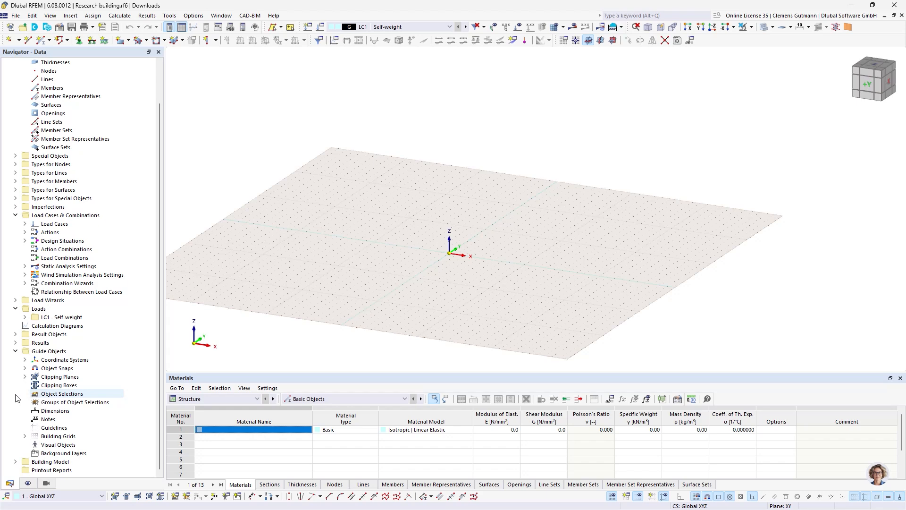
{"action": "right_click", "coordinate": [66, 458]}
{"action": "left_click", "coordinate": [121, 358]}
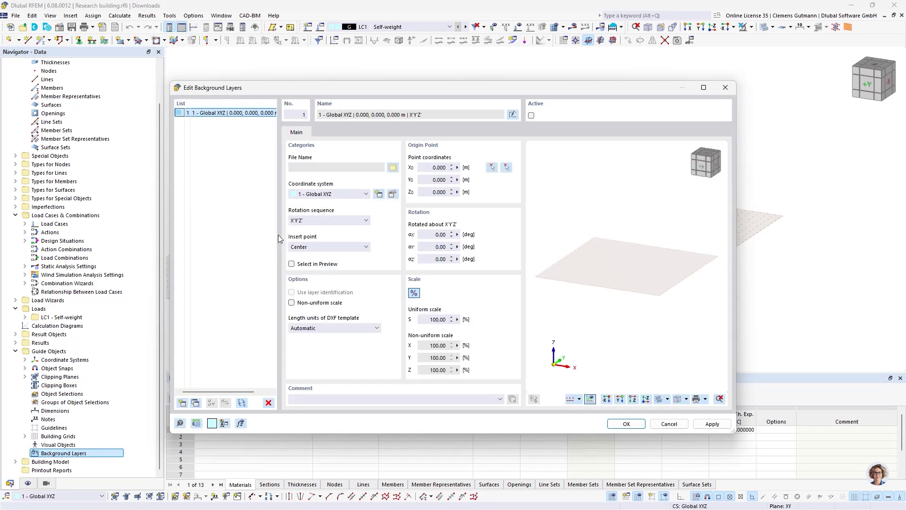
{"action": "left_click", "coordinate": [392, 167]}
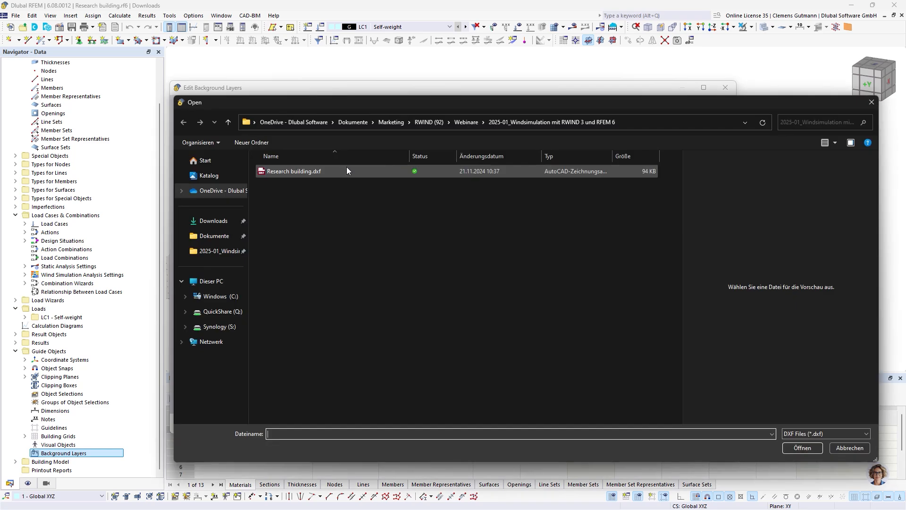
{"action": "left_click", "coordinate": [325, 171]}
{"action": "left_click", "coordinate": [794, 445]}
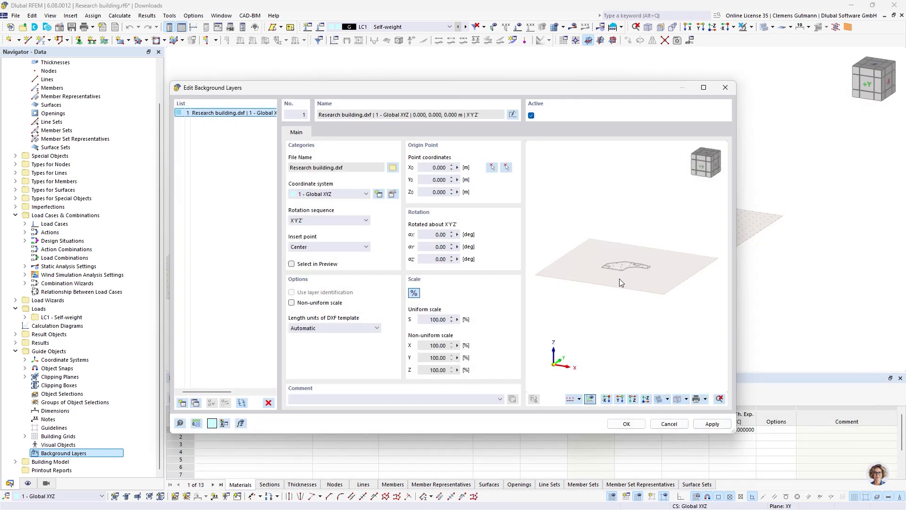
Assign the floor plan's lower-left corner node as the origin of the background layer and place the layer in the model
{"action": "scroll", "coordinate": [619, 279], "scroll_direction": "up", "scroll_amount": 5}
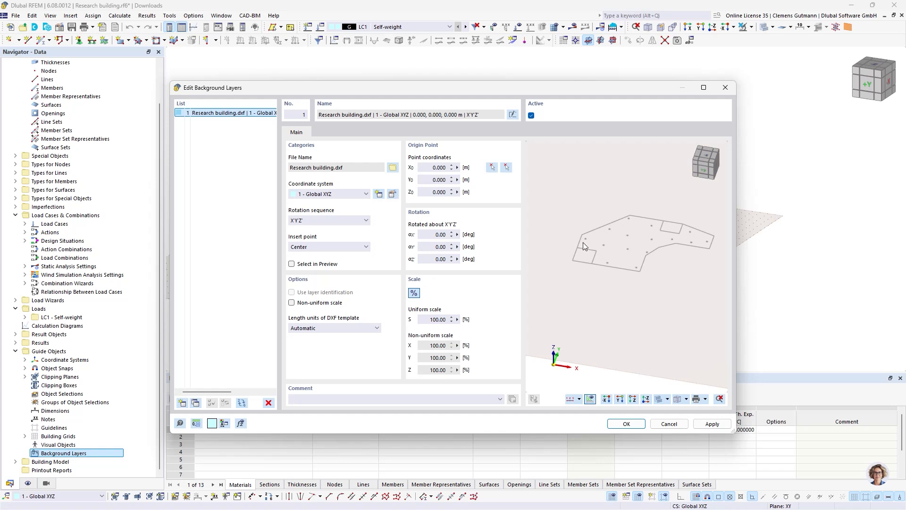
{"action": "scroll", "coordinate": [583, 246], "scroll_direction": "up", "scroll_amount": 3}
{"action": "middle_click_drag", "start_coordinate": [589, 273], "coordinate": [589, 327], "text": "ctrl"}
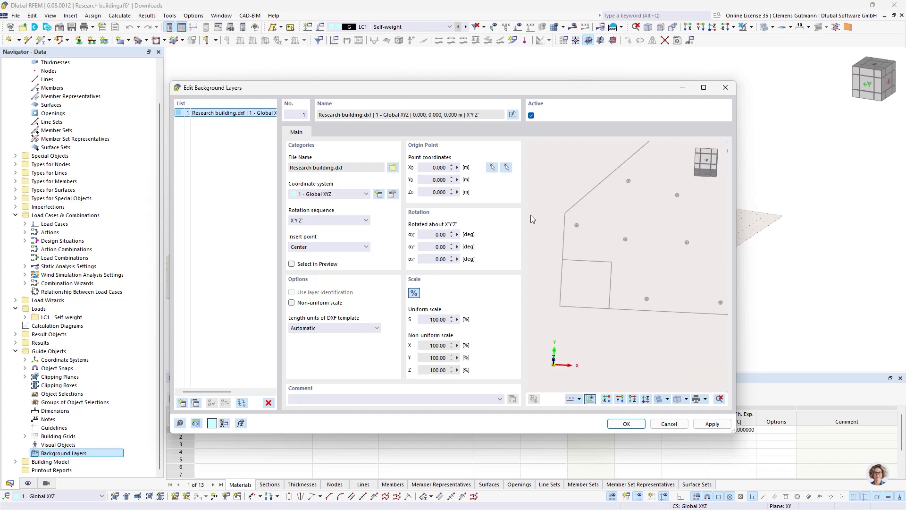
{"action": "left_click", "coordinate": [506, 168]}
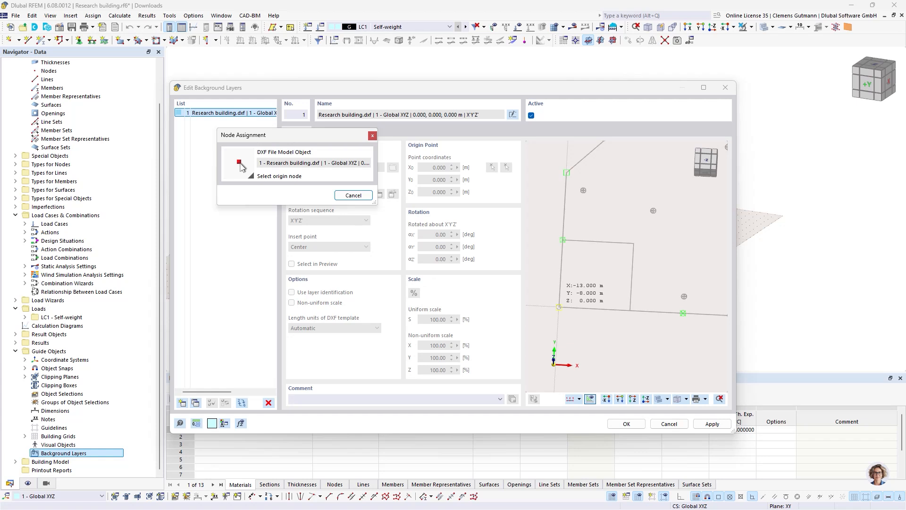
{"action": "left_click", "coordinate": [559, 307]}
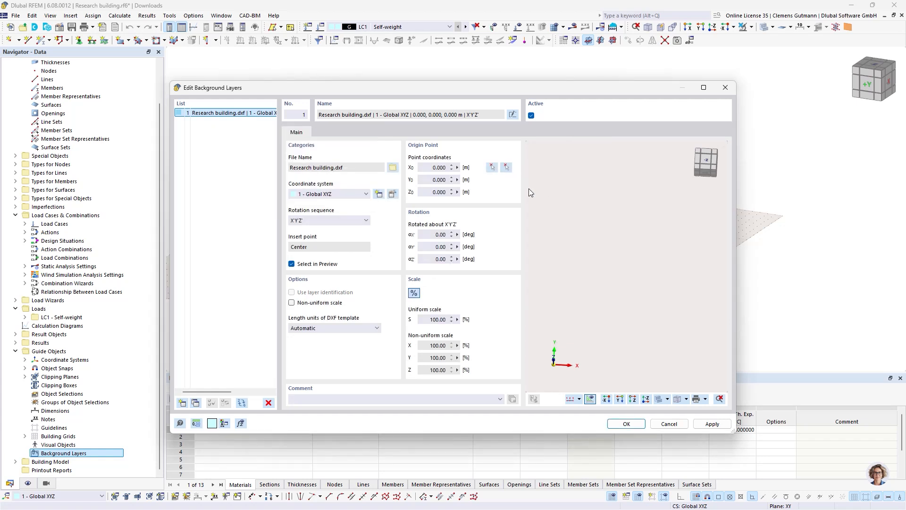
{"action": "scroll", "coordinate": [649, 247], "scroll_direction": "up", "scroll_amount": 2}
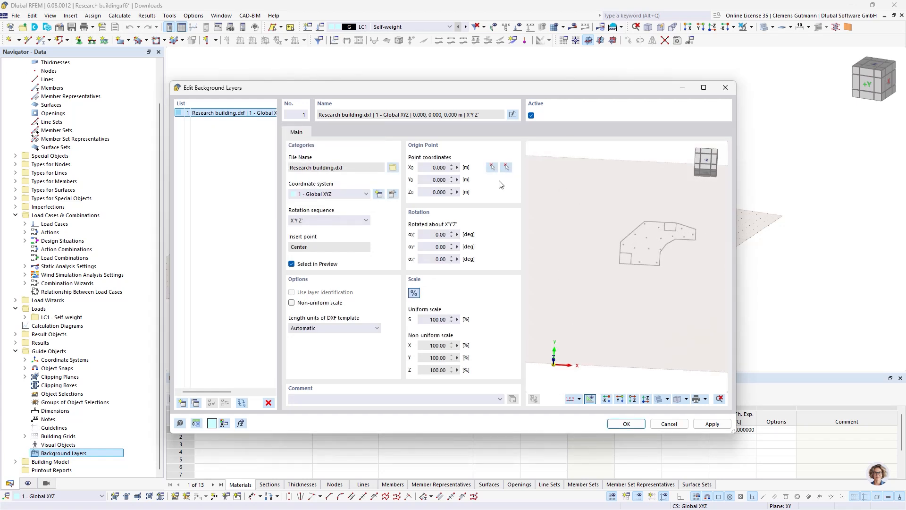
{"action": "left_click", "coordinate": [628, 423]}
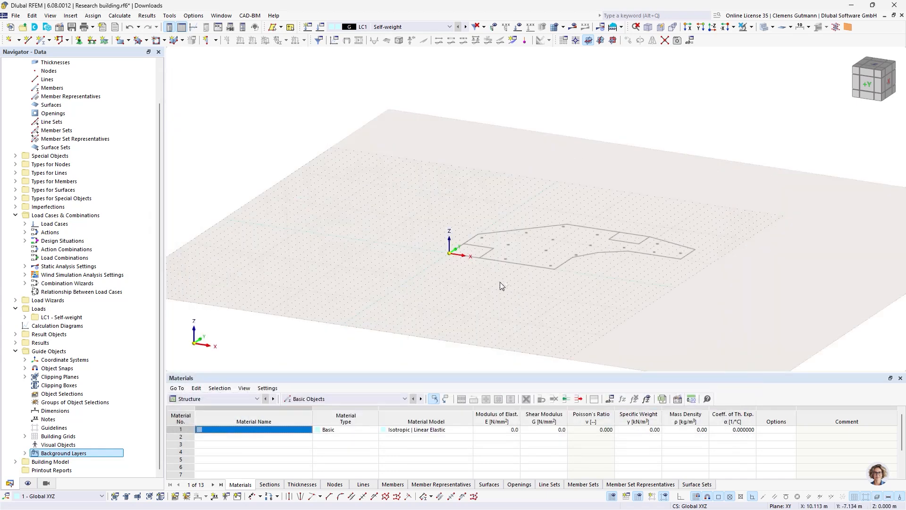
View the floor plan from above and create a building story with its top at 0 m and bottom at -5 m
{"action": "left_click", "coordinate": [872, 75]}
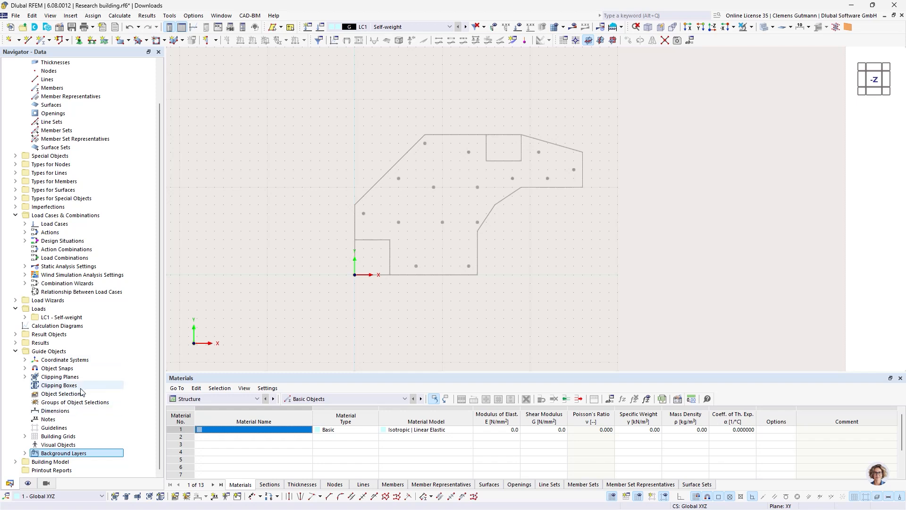
{"action": "left_click", "coordinate": [15, 462]}
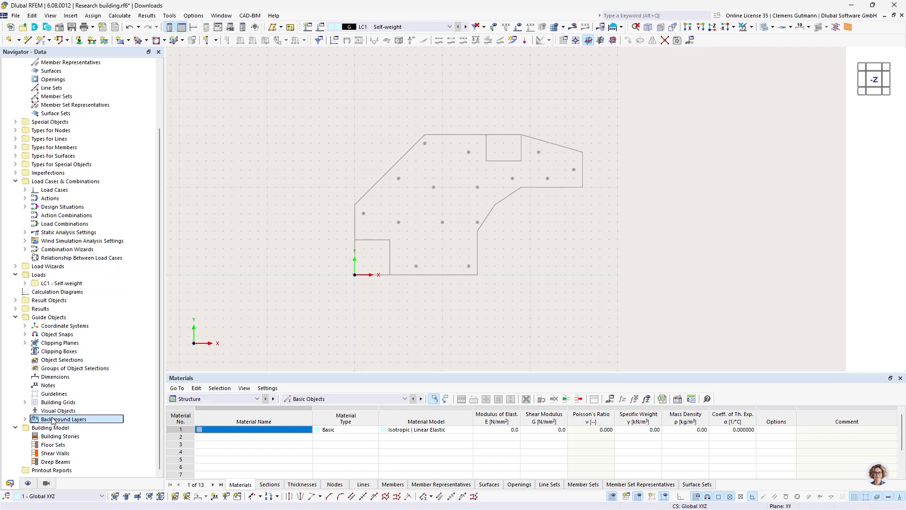
{"action": "right_click", "coordinate": [60, 438]}
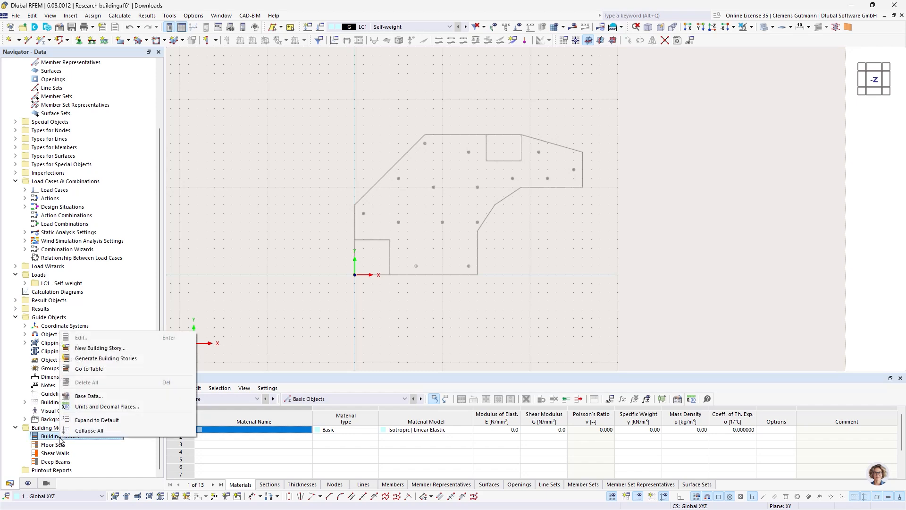
{"action": "left_click", "coordinate": [125, 348]}
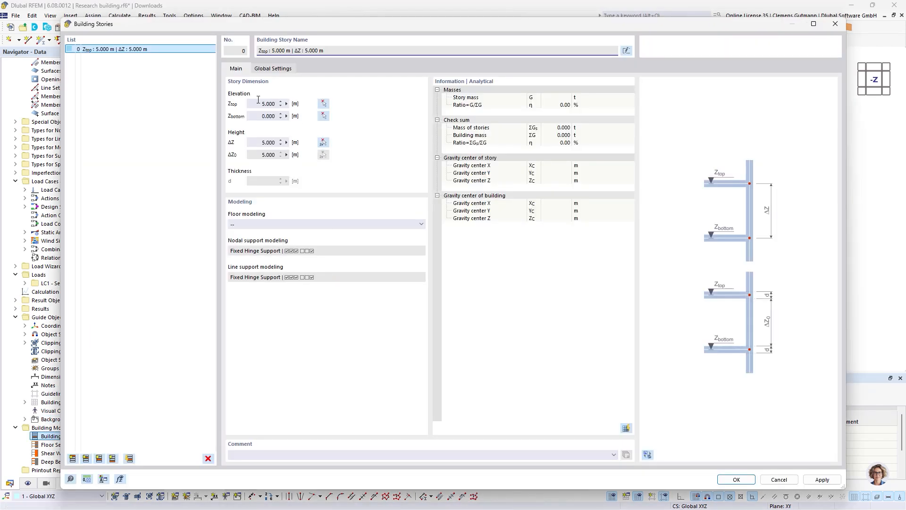
{"action": "key", "text": "Tab"}
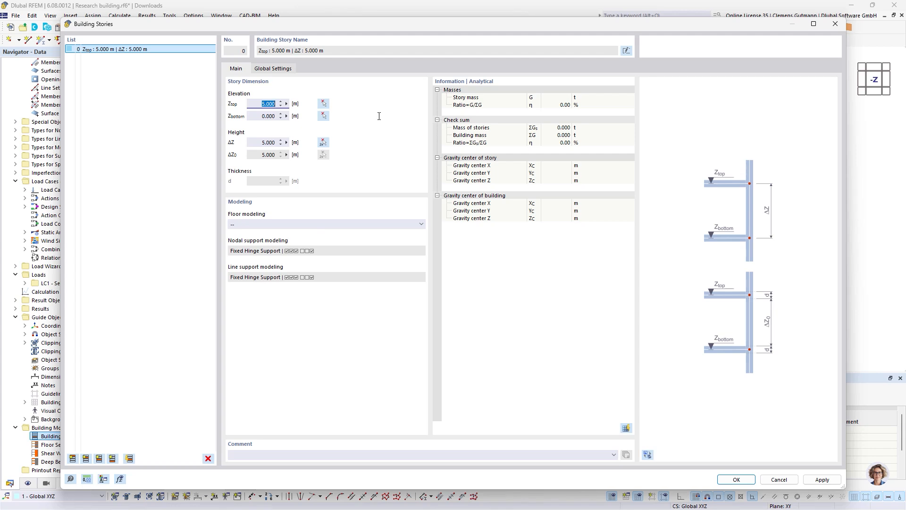
{"action": "type", "text": "0"}
{"action": "key", "text": "Tab"}
{"action": "type", "text": "-"}
{"action": "key", "text": "Tab"}
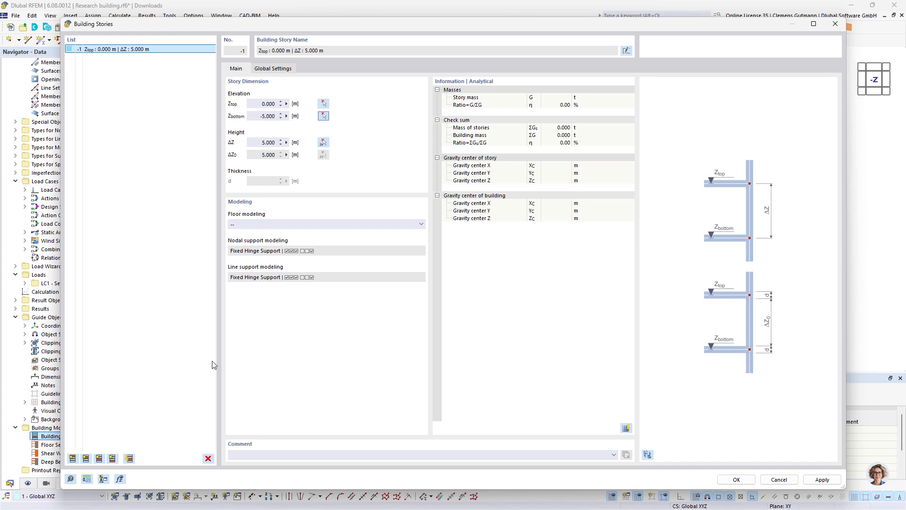
Add a building story above the basement story and set its top elevation to 6 m
{"action": "left_click", "coordinate": [73, 458]}
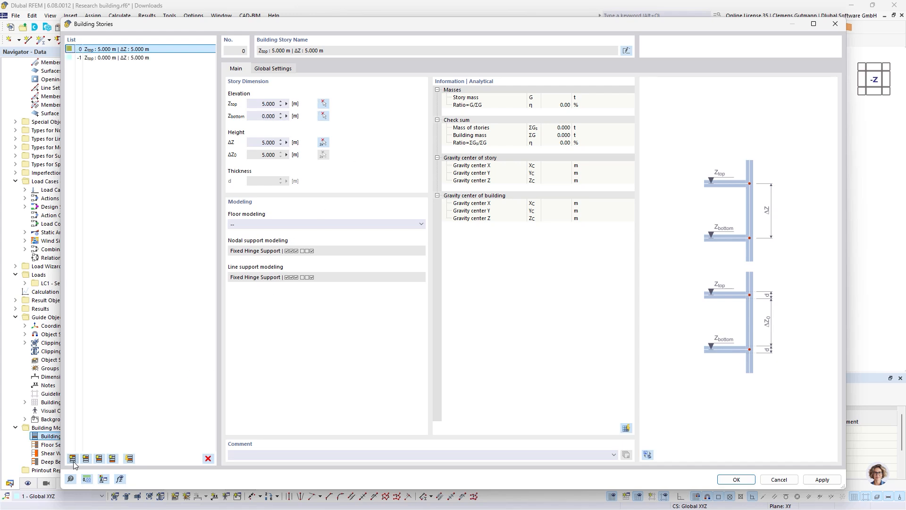
{"action": "left_click", "coordinate": [251, 104]}
{"action": "type", "text": "6"}
{"action": "key", "text": "Tab"}
Add three more building stories above, each 4 m high, and accept the building stories
{"action": "left_click", "coordinate": [72, 459]}
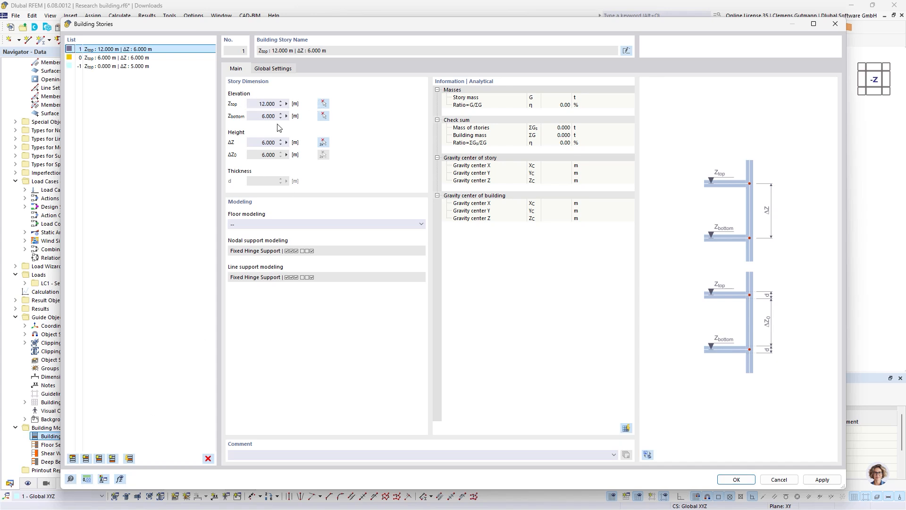
{"action": "left_click", "coordinate": [259, 142]}
{"action": "type", "text": "4"}
{"action": "key", "text": "Tab"}
{"action": "left_click", "coordinate": [72, 459]}
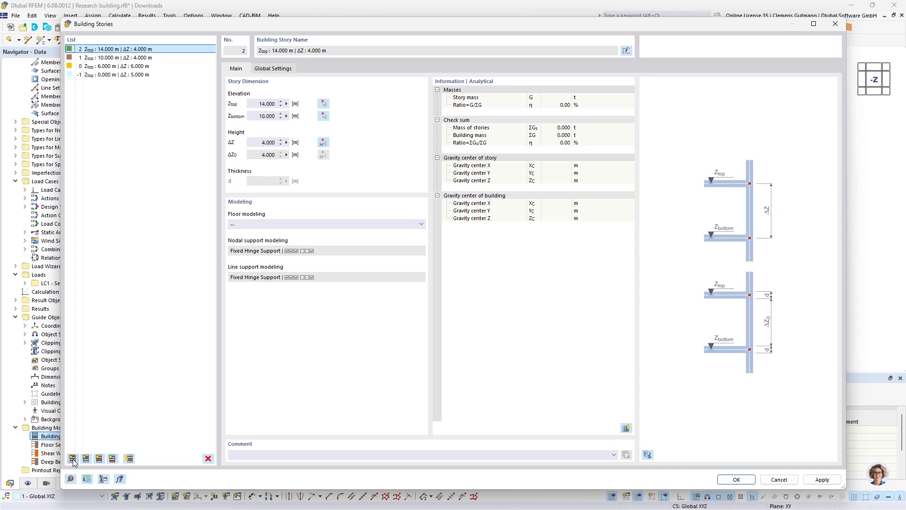
{"action": "left_click", "coordinate": [73, 459]}
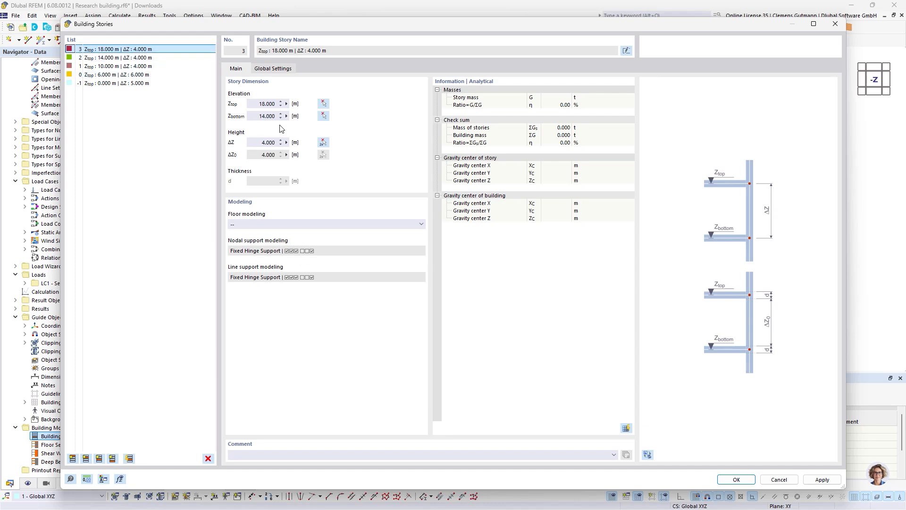
{"action": "left_click", "coordinate": [720, 481]}
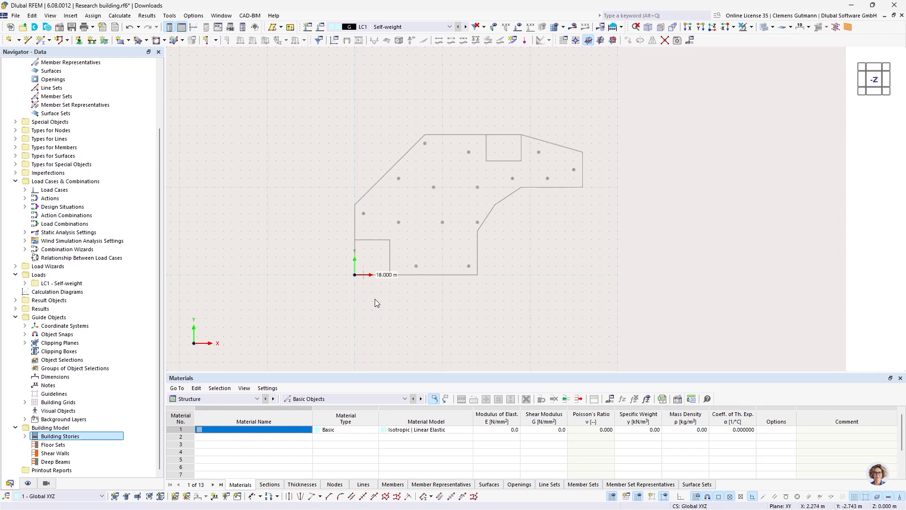
Create a new concrete material C25/30 according to EN 1992-1-1:2004/A1:2014
{"action": "scroll", "coordinate": [71, 94], "scroll_direction": "up", "scroll_amount": 5}
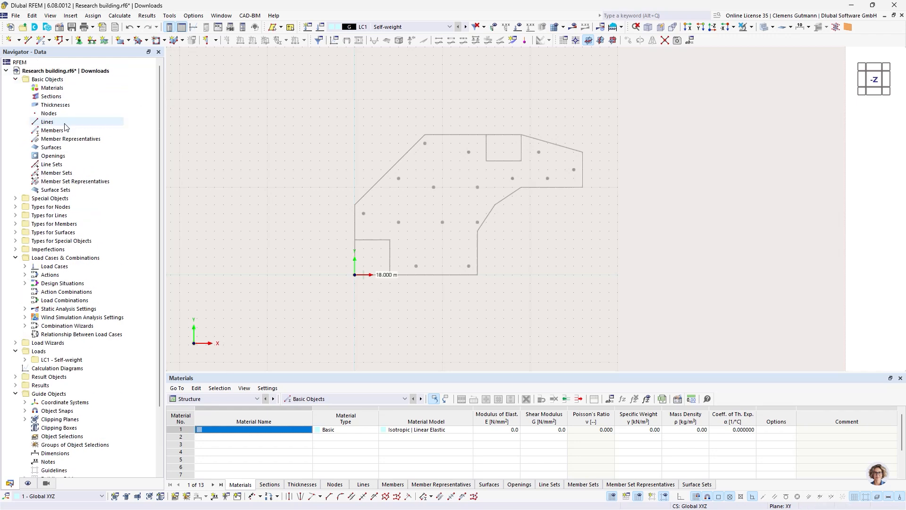
{"action": "right_click", "coordinate": [52, 88]}
{"action": "left_click", "coordinate": [93, 105]}
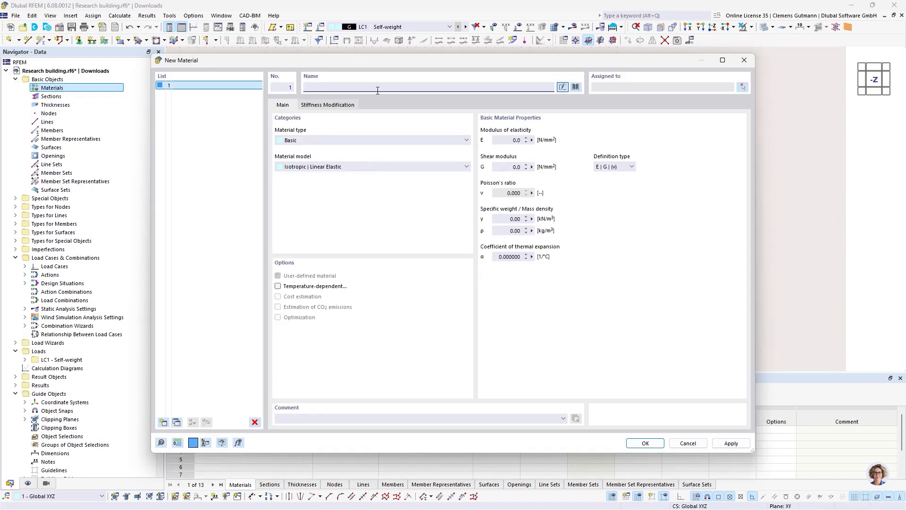
{"action": "type", "text": "c"}
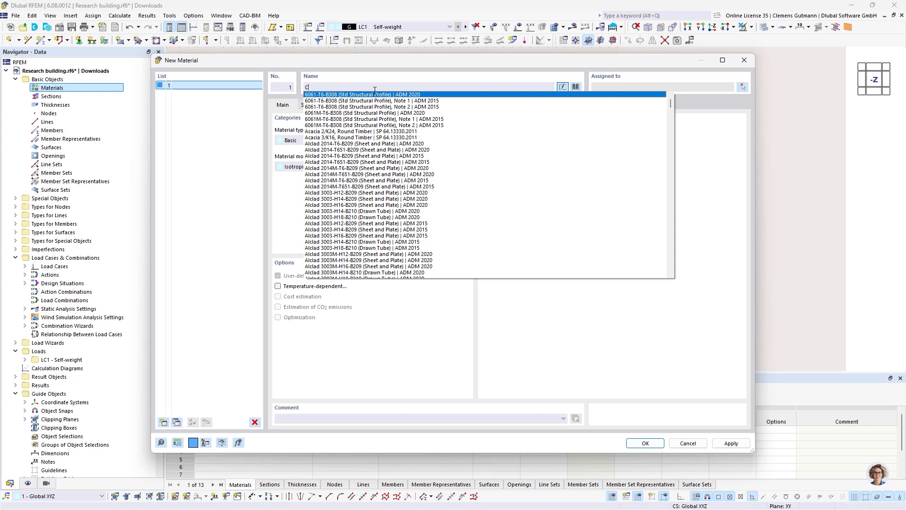
{"action": "type", "text": "25"}
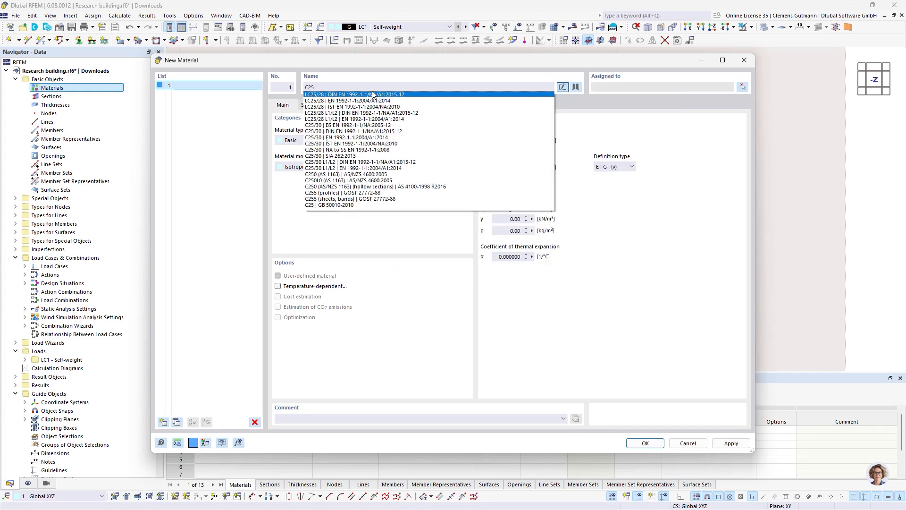
{"action": "left_click", "coordinate": [334, 138]}
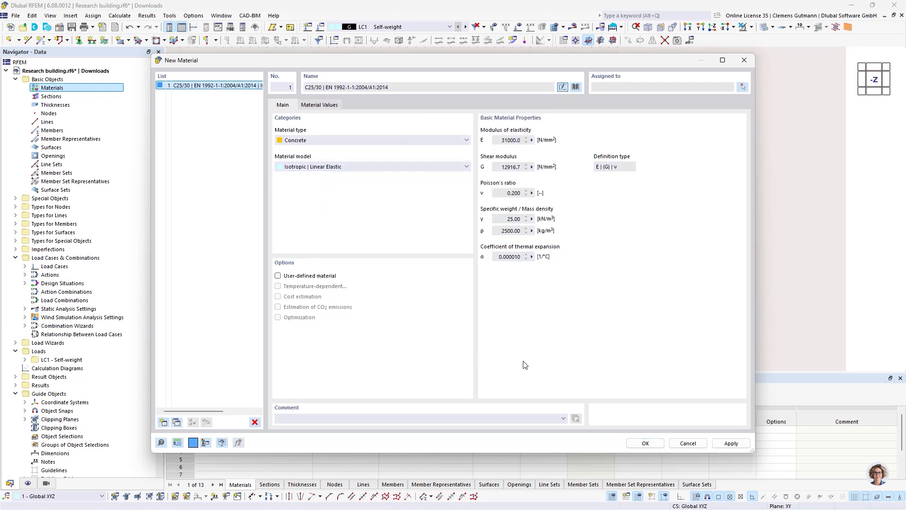
{"action": "left_click", "coordinate": [646, 442]}
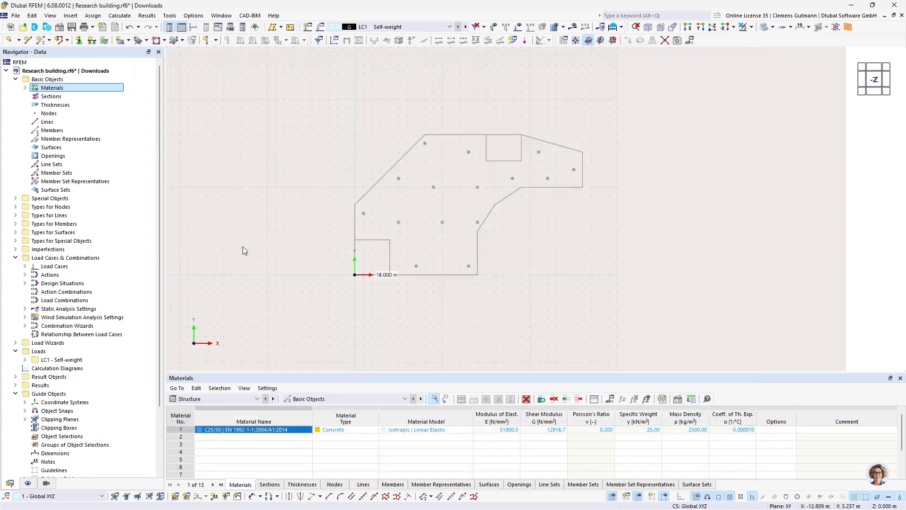
Create a massive circular section in C25/30 concrete with a diameter of 300 mm
{"action": "left_click", "coordinate": [51, 96]}
{"action": "right_click", "coordinate": [54, 96]}
{"action": "left_click", "coordinate": [76, 112]}
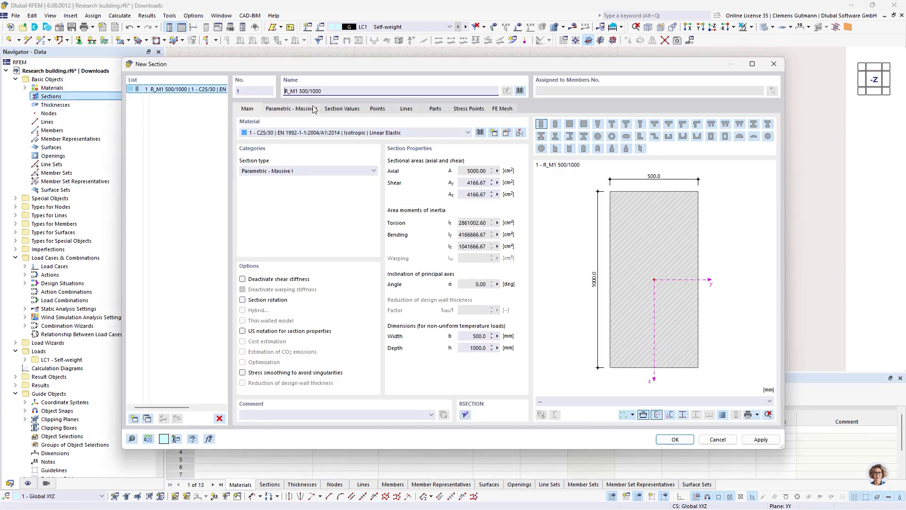
{"action": "left_click", "coordinate": [597, 136]}
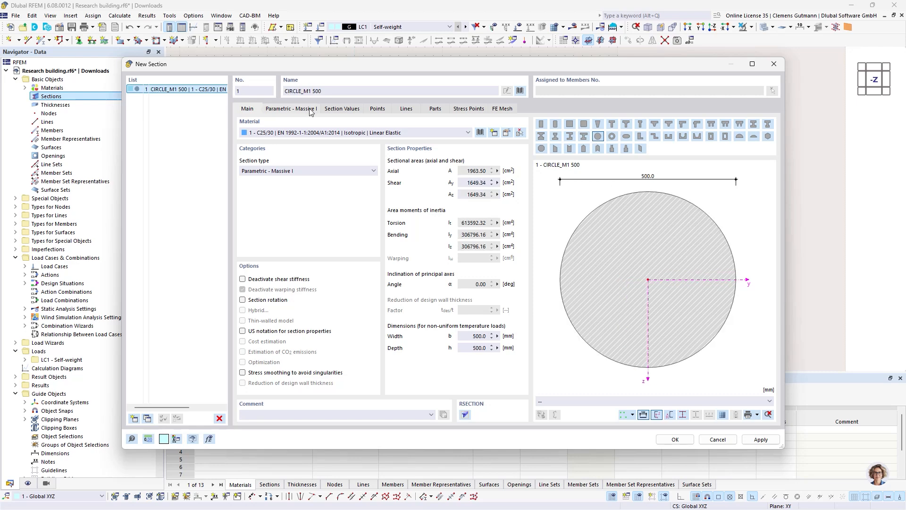
{"action": "type", "text": "300.0"}
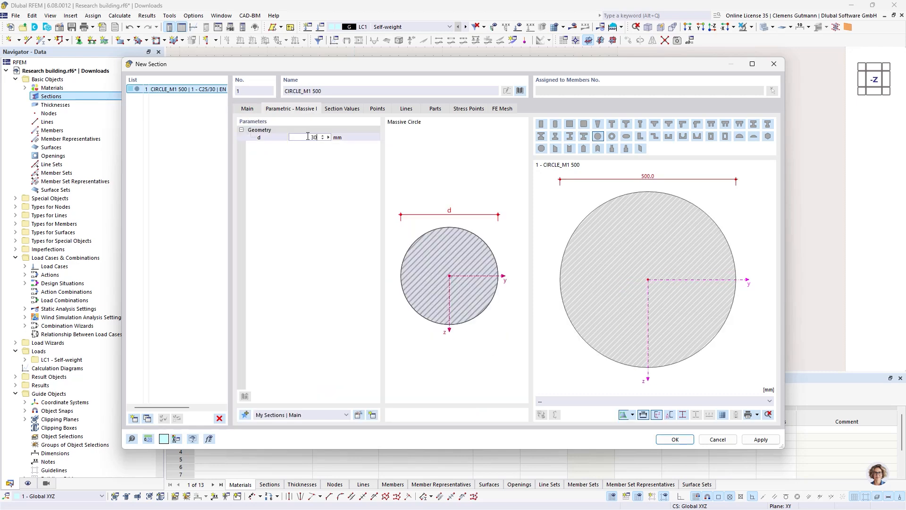
{"action": "left_click", "coordinate": [675, 438]}
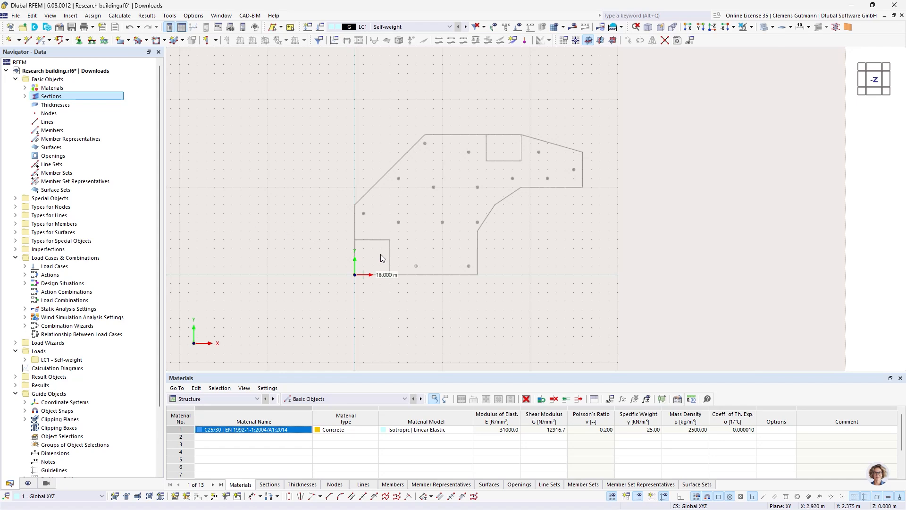
Create a new uniform thickness of 24 mm in C25/30 concrete
{"action": "right_click", "coordinate": [55, 105]}
{"action": "left_click", "coordinate": [93, 122]}
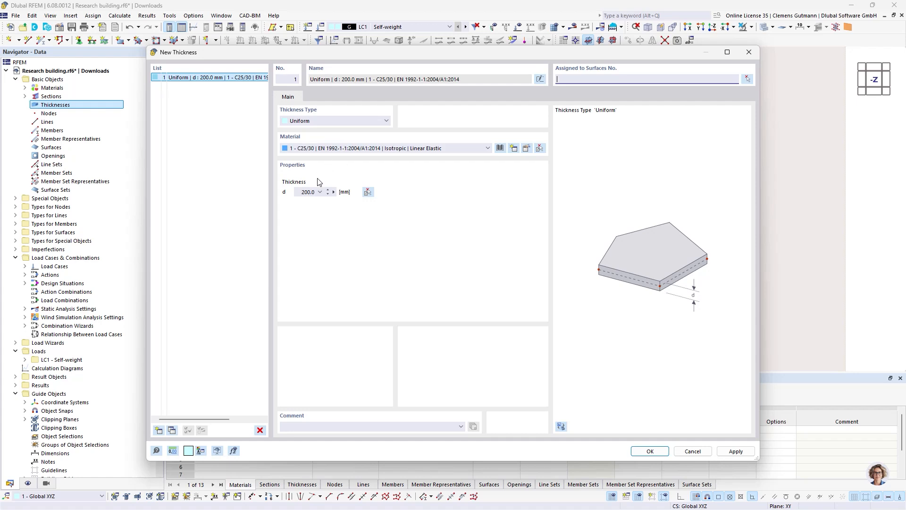
{"action": "left_click", "coordinate": [303, 192]}
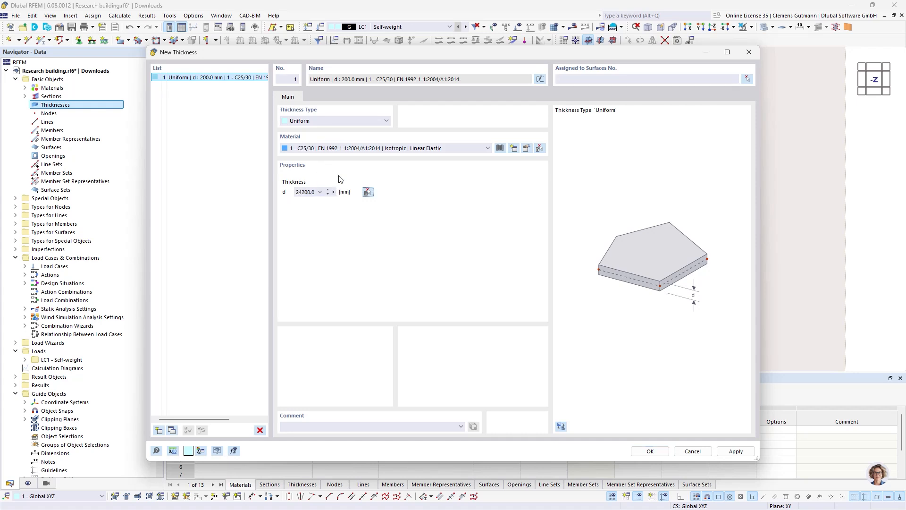
{"action": "double_click", "coordinate": [299, 191]}
{"action": "type", "text": "24"}
{"action": "key", "text": "Tab"}
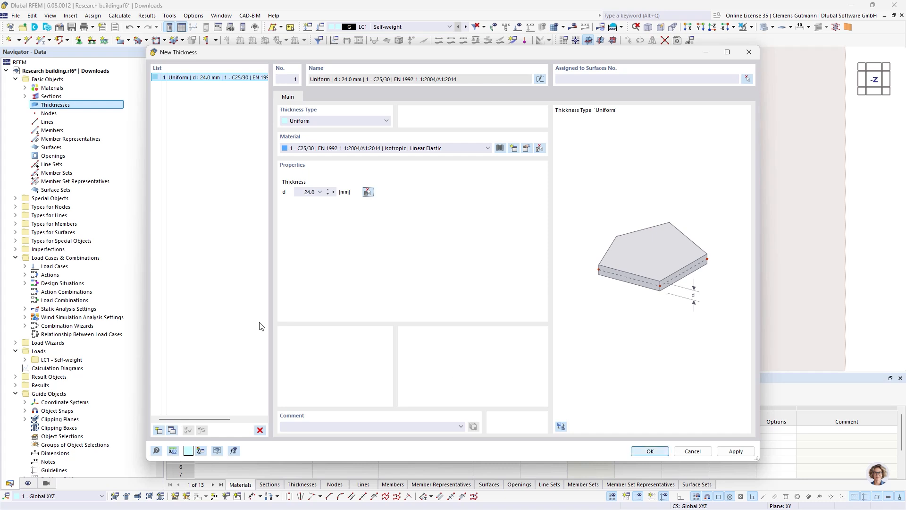
Add a second uniform thickness of 350 mm in C25/30 concrete and accept both thicknesses
{"action": "left_click", "coordinate": [159, 430]}
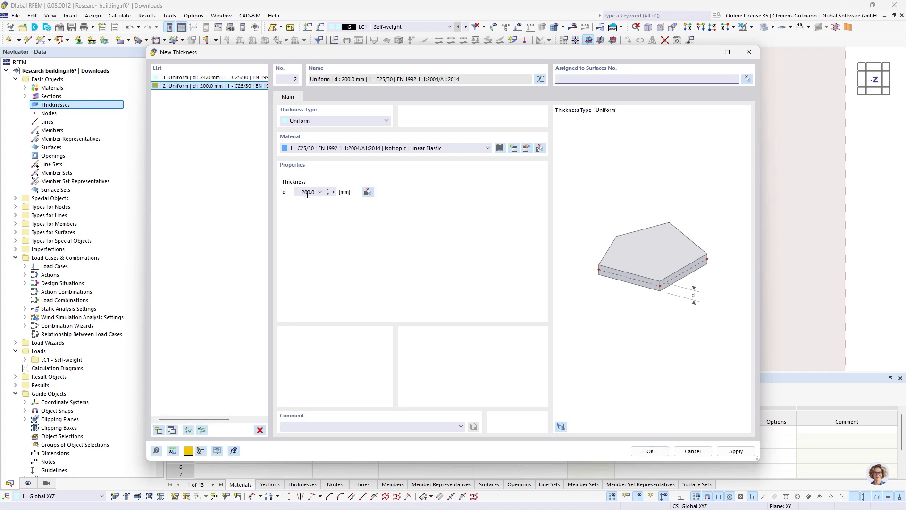
{"action": "left_click_drag", "start_coordinate": [302, 194], "coordinate": [321, 197]}
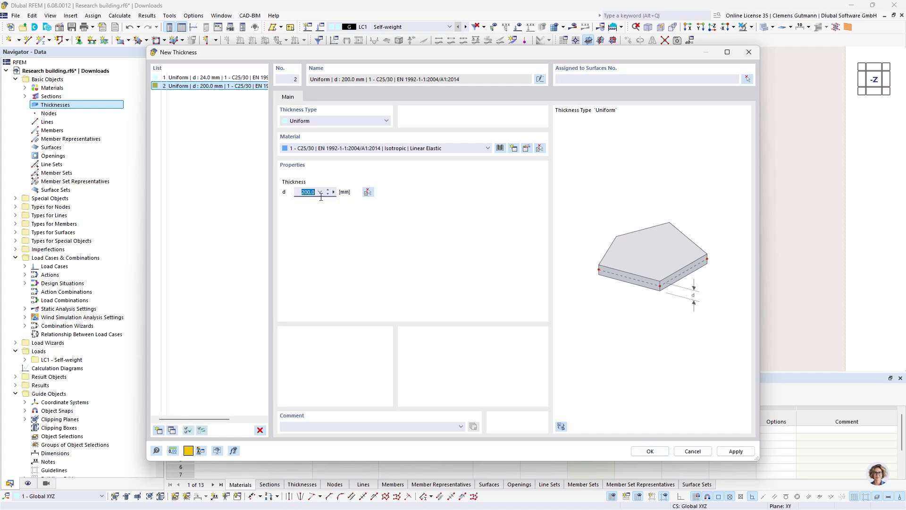
{"action": "type", "text": "350"}
{"action": "key", "text": "Tab"}
{"action": "left_click", "coordinate": [642, 453]}
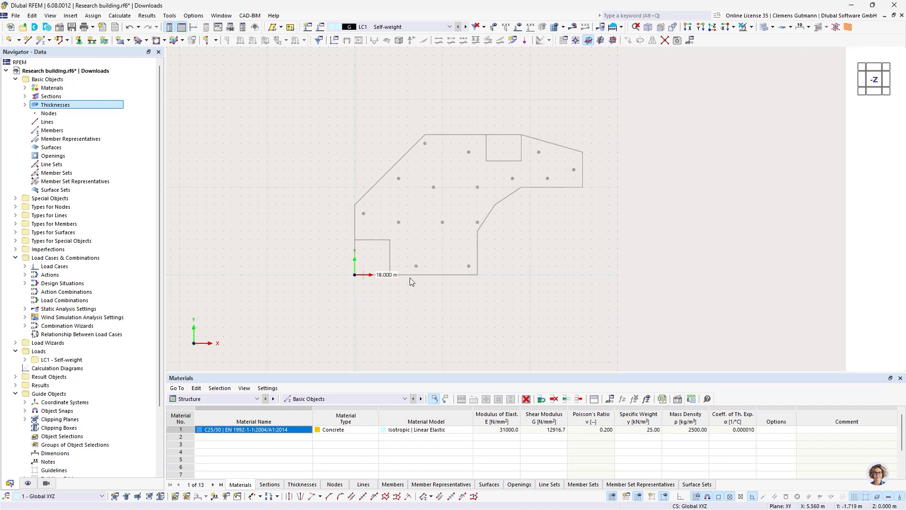
Set up a new polygonal floor with standard stiffness and the 24 mm uniform C25/30 thickness
{"action": "scroll", "coordinate": [410, 250], "scroll_direction": "up", "scroll_amount": 2}
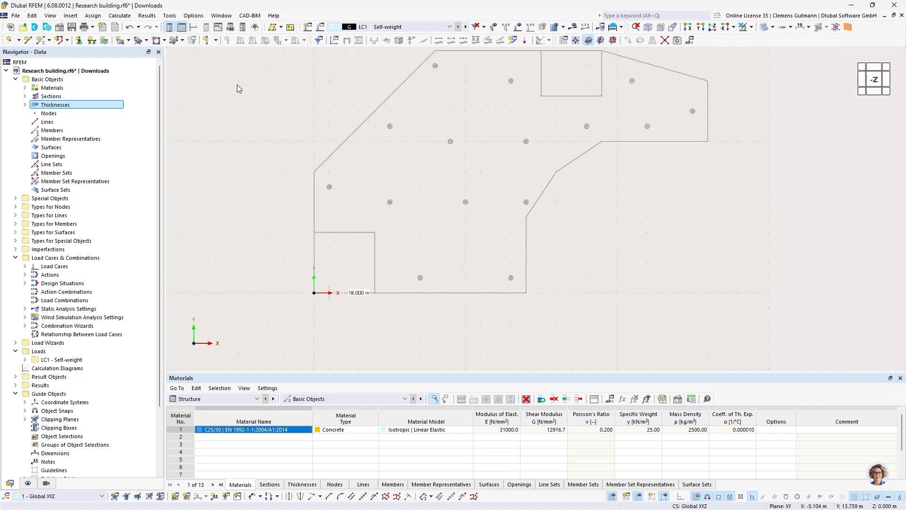
{"action": "left_click", "coordinate": [16, 394]}
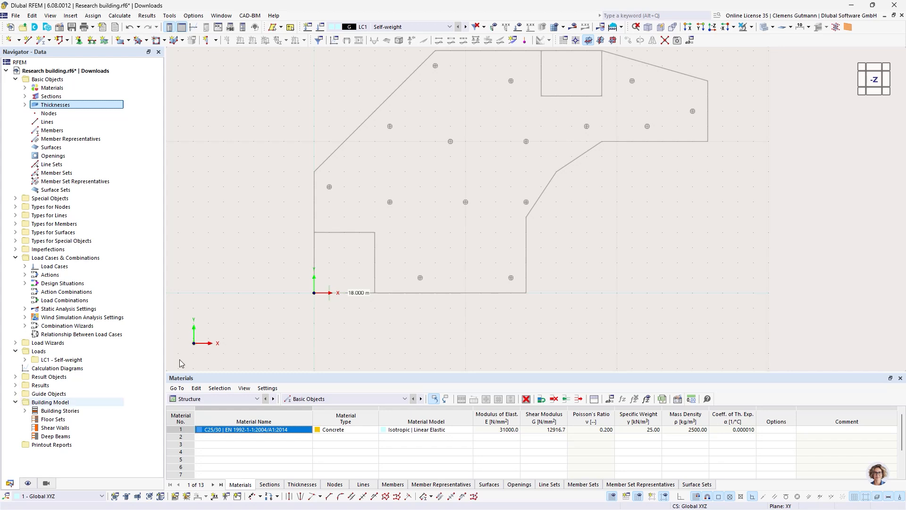
{"action": "left_click", "coordinate": [216, 41]}
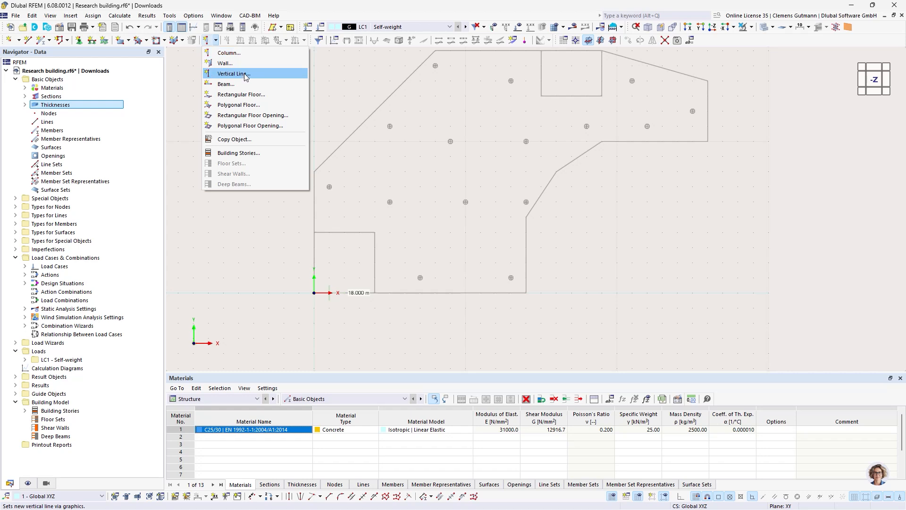
{"action": "left_click", "coordinate": [226, 104]}
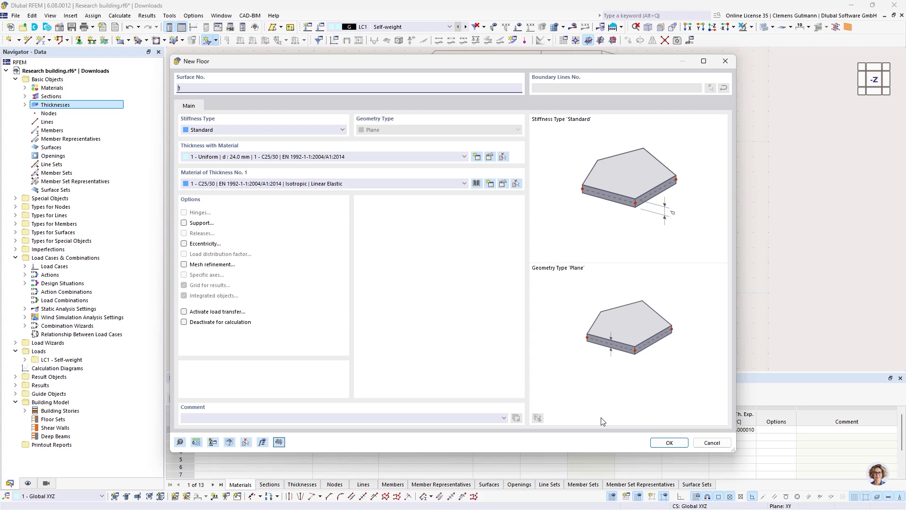
{"action": "left_click", "coordinate": [670, 442]}
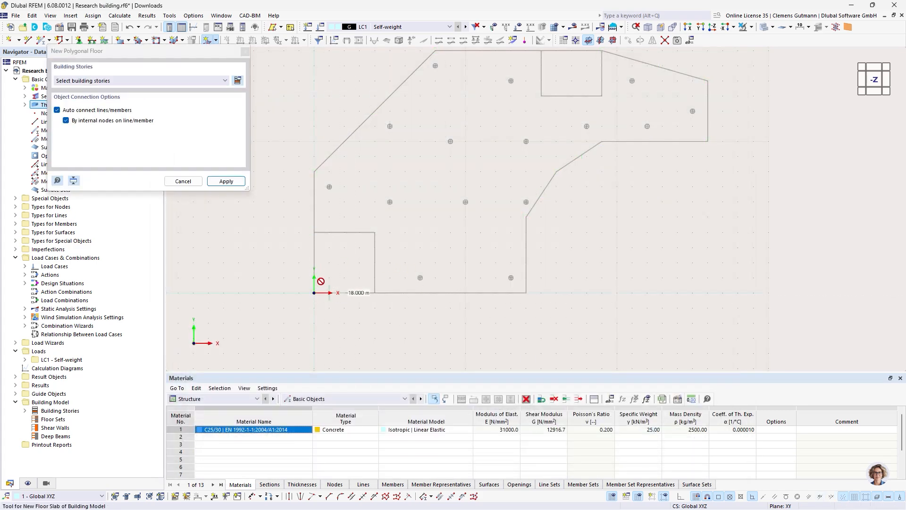
{"action": "left_click", "coordinate": [314, 292]}
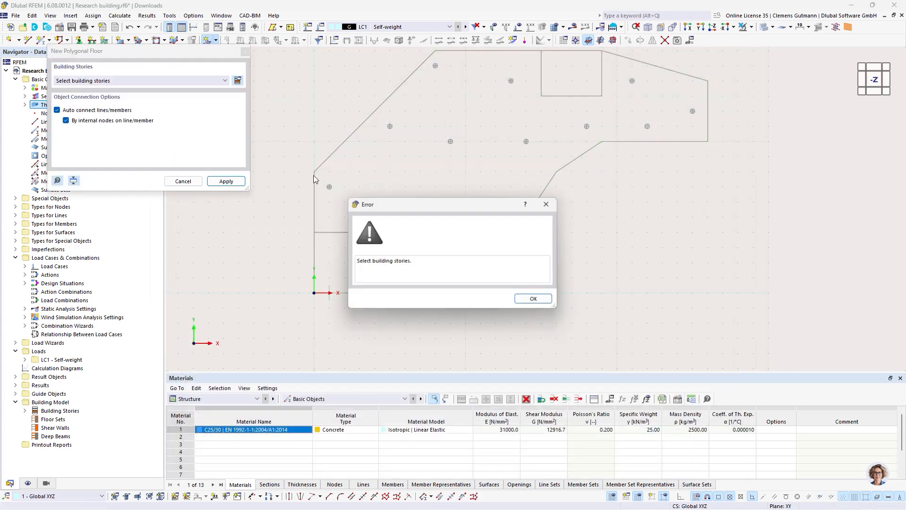
{"action": "left_click", "coordinate": [536, 300]}
Assign the new polygonal floor to all building stories from -1 to 3
{"action": "left_click", "coordinate": [165, 80]}
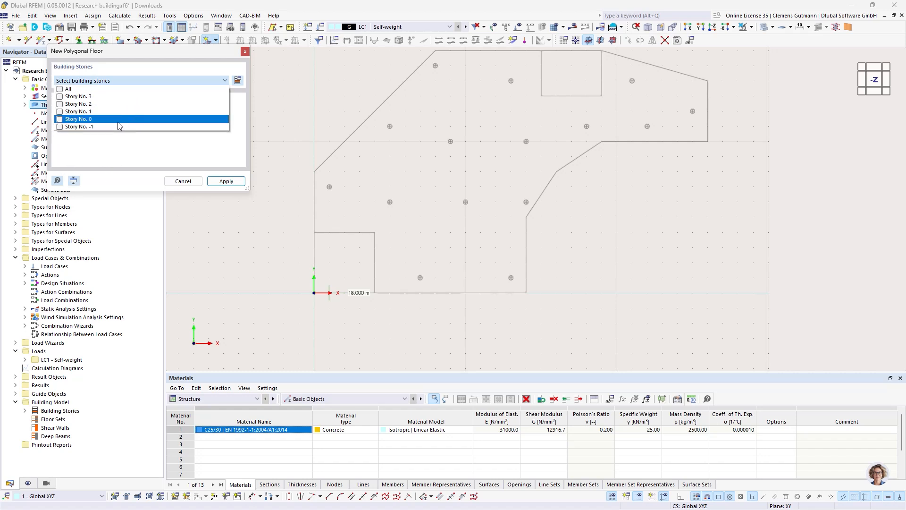
{"action": "left_click", "coordinate": [62, 89]}
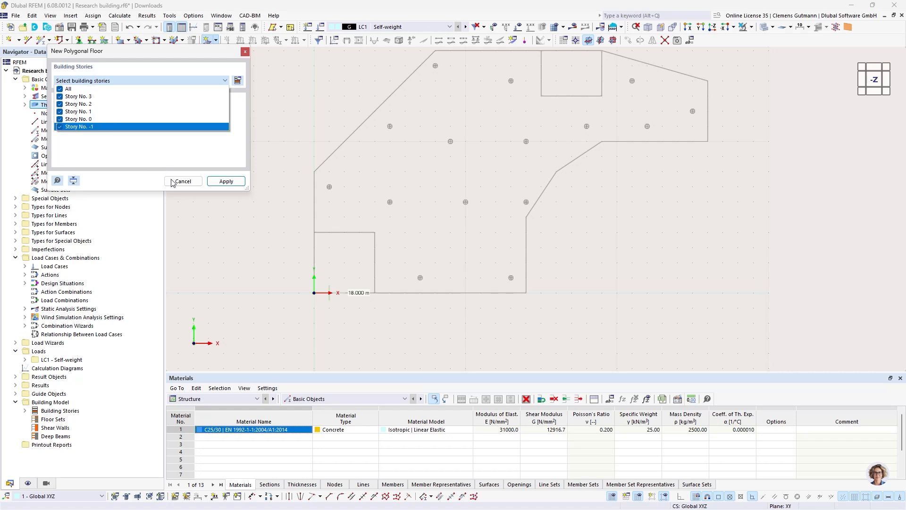
{"action": "left_click", "coordinate": [111, 147]}
{"action": "left_click", "coordinate": [110, 84]}
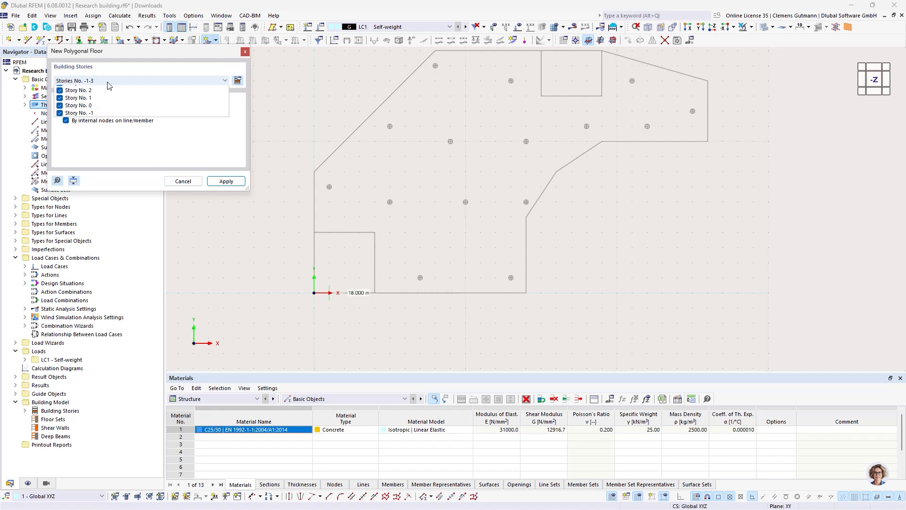
{"action": "left_click", "coordinate": [110, 84]}
{"action": "left_click", "coordinate": [224, 181]}
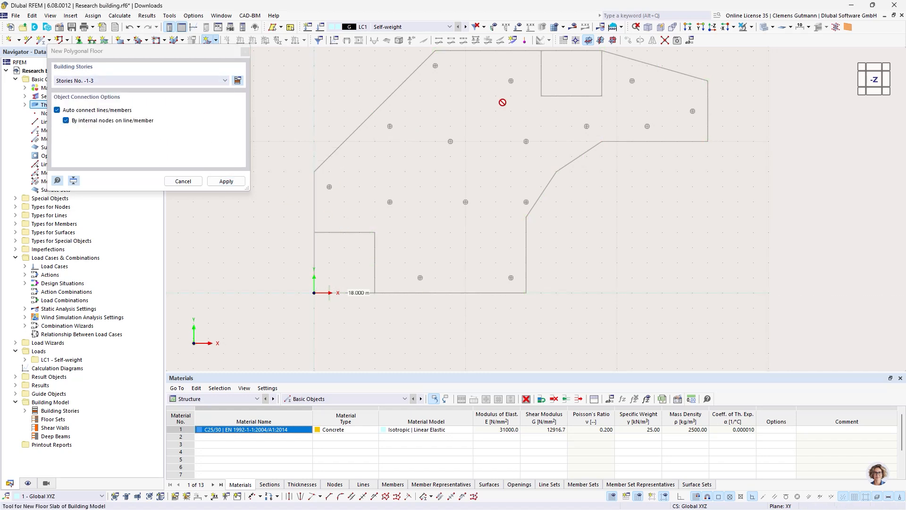
Draw the polygonal floor along the corner nodes of the floor plan's outer outline and close it at the origin
{"action": "middle_click_drag", "start_coordinate": [501, 101], "coordinate": [397, 197]}
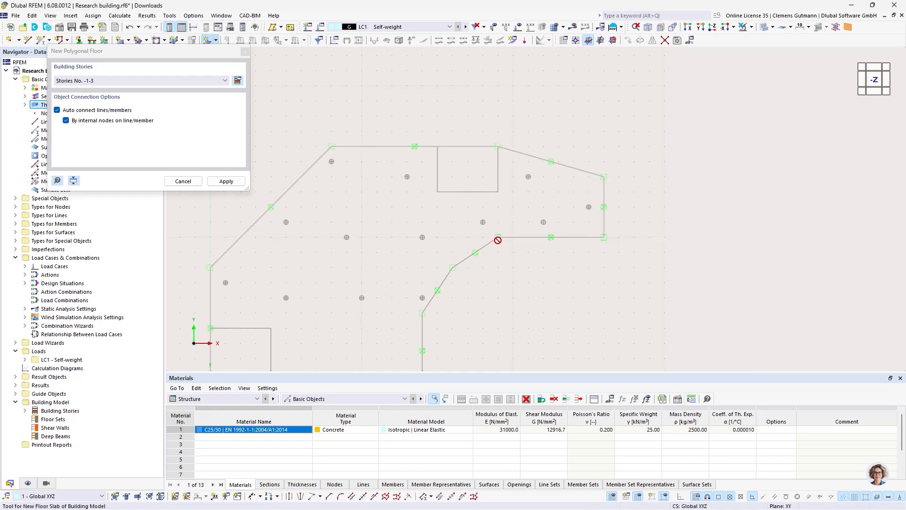
{"action": "left_click", "coordinate": [452, 267]}
{"action": "left_click", "coordinate": [422, 312]}
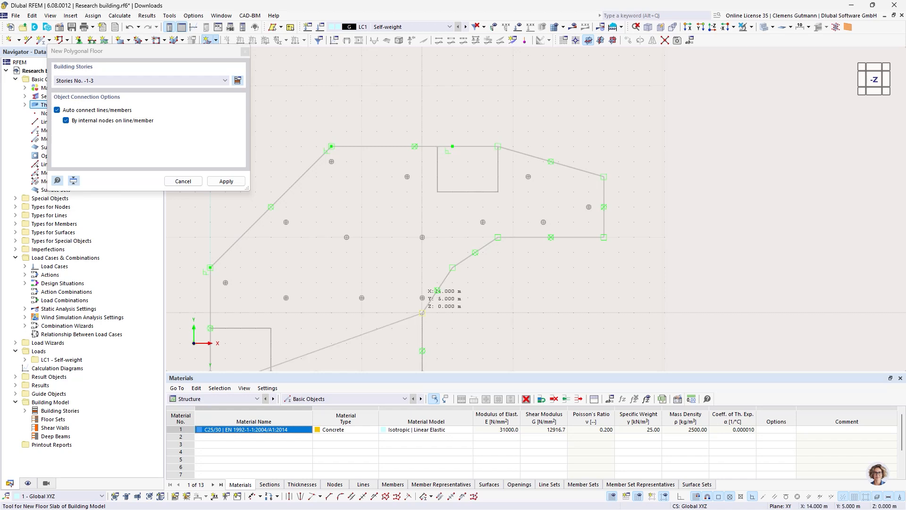
{"action": "middle_click_drag", "start_coordinate": [454, 334], "coordinate": [497, 154]}
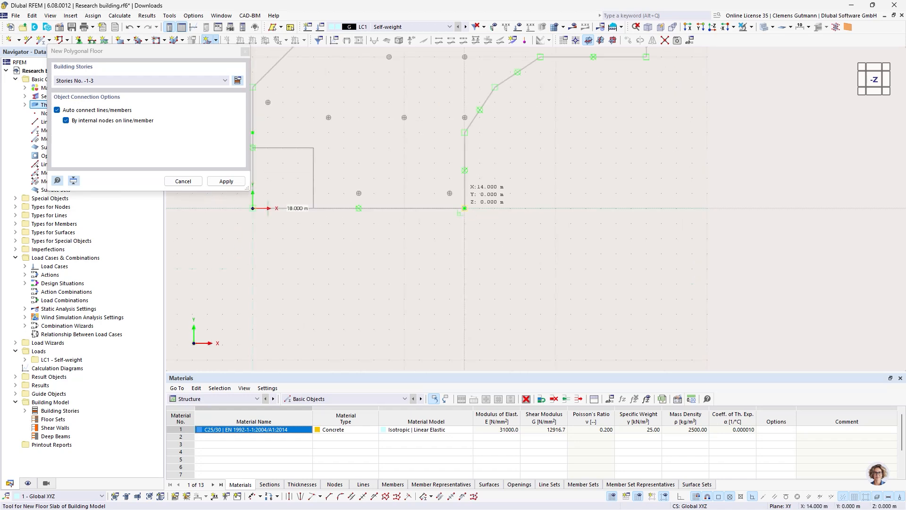
{"action": "left_click", "coordinate": [252, 208]}
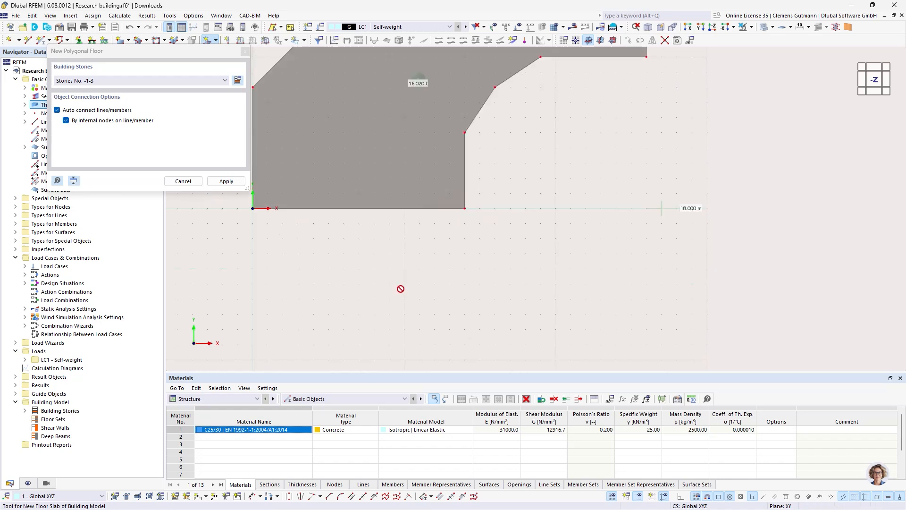
End the polygonal floor input and inspect the stacked floor slabs in 3D
{"action": "key", "text": "Escape"}
{"action": "middle_click_drag", "start_coordinate": [465, 300], "coordinate": [429, 170], "text": "ctrl"}
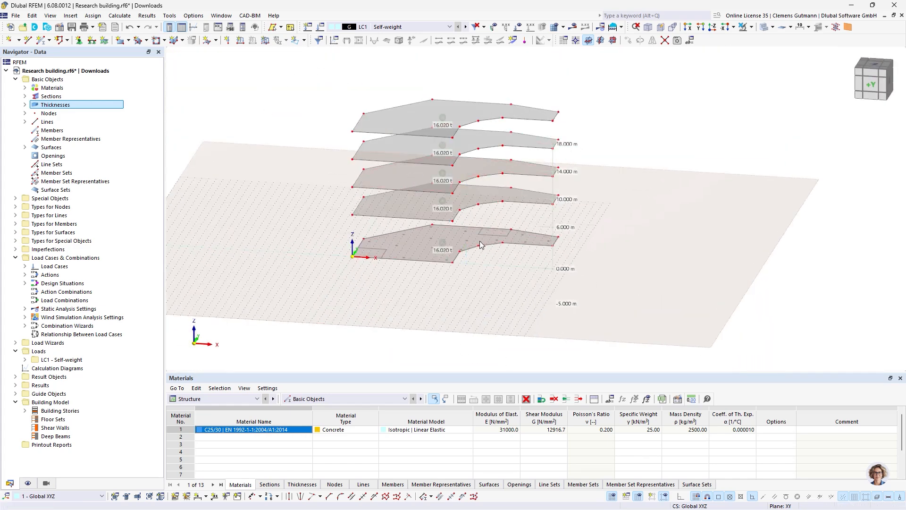
{"action": "middle_click_drag", "start_coordinate": [486, 250], "coordinate": [532, 333], "text": "ctrl"}
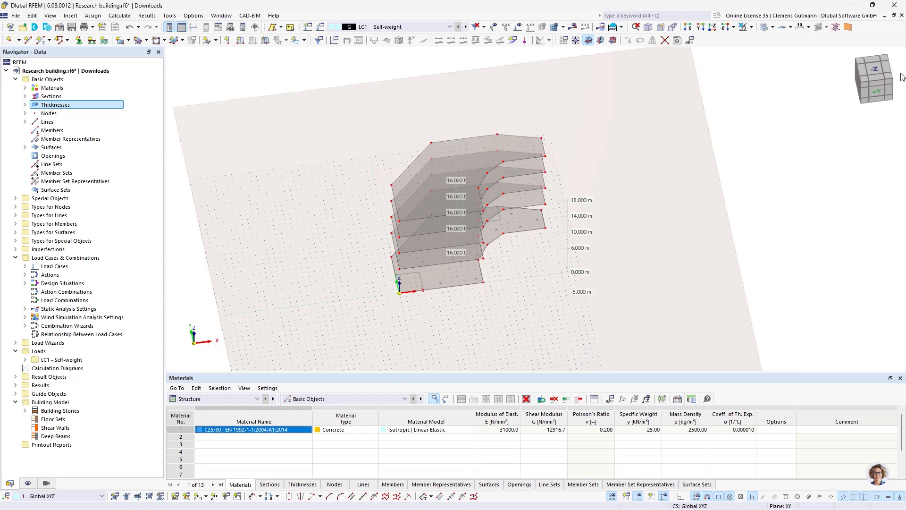
Set up a new rectangular floor opening in plan view for building stories -1 to 2, excluding story 3
{"action": "left_click", "coordinate": [875, 72]}
{"action": "scroll", "coordinate": [531, 220], "scroll_direction": "up", "scroll_amount": 2}
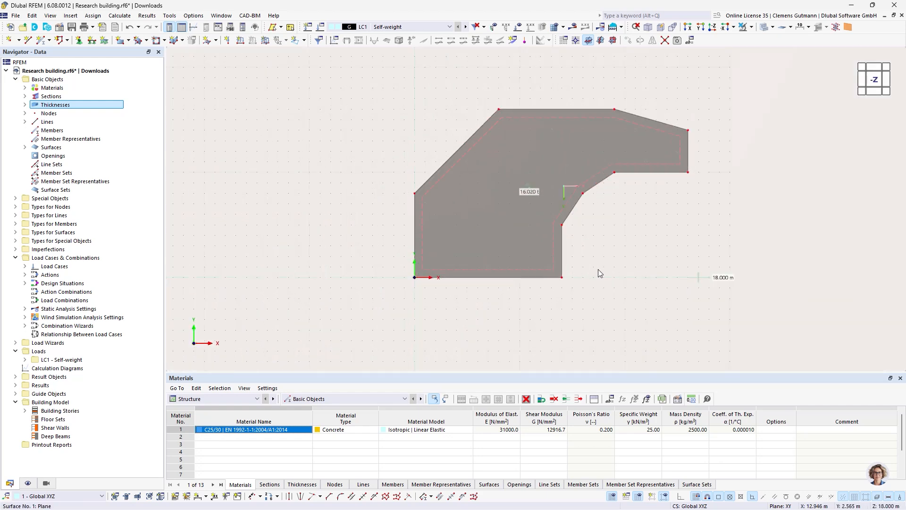
{"action": "middle_click_drag", "start_coordinate": [598, 268], "coordinate": [520, 255]}
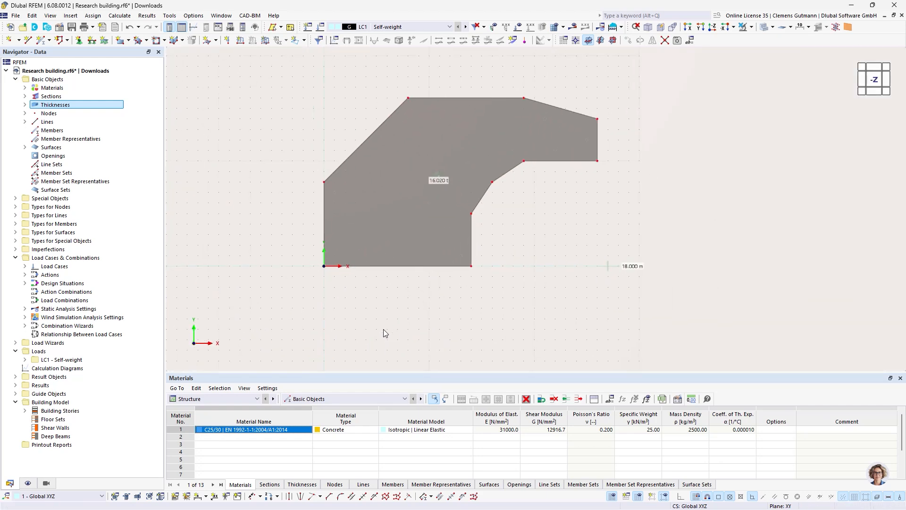
{"action": "left_click", "coordinate": [216, 41]}
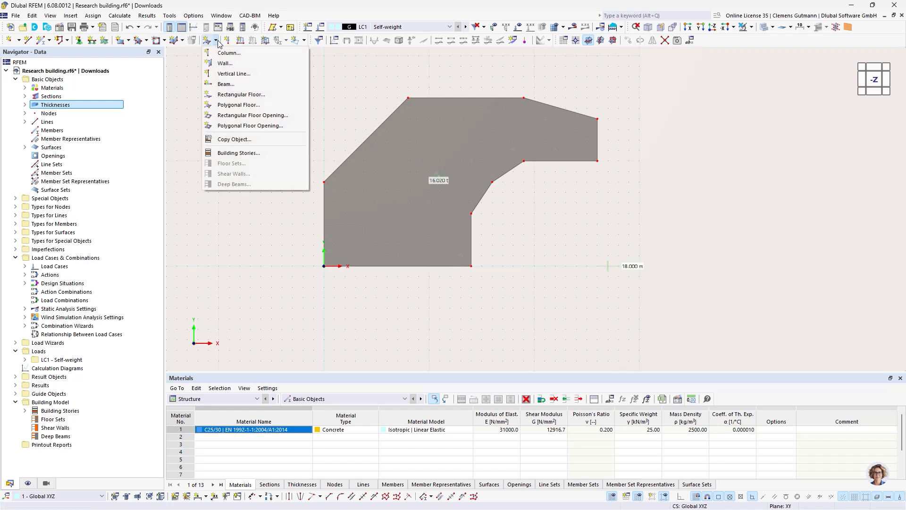
{"action": "left_click", "coordinate": [260, 115]}
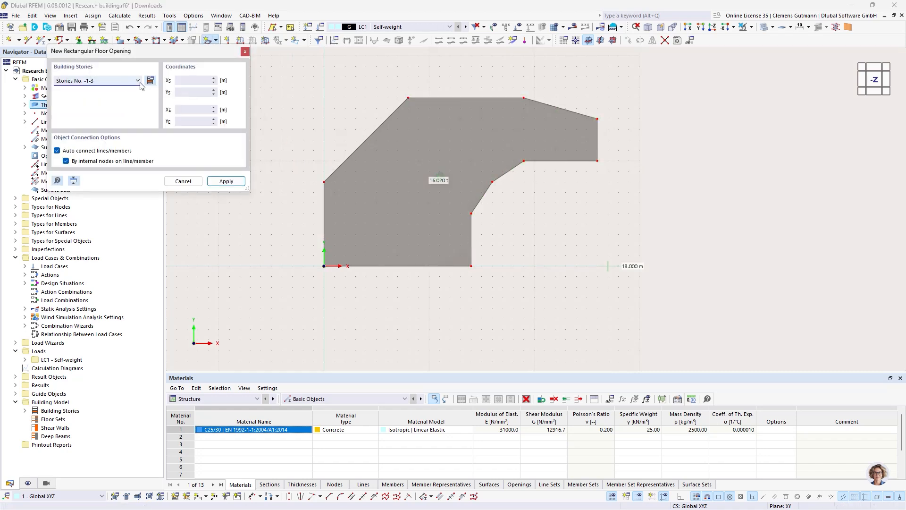
{"action": "left_click", "coordinate": [138, 81]}
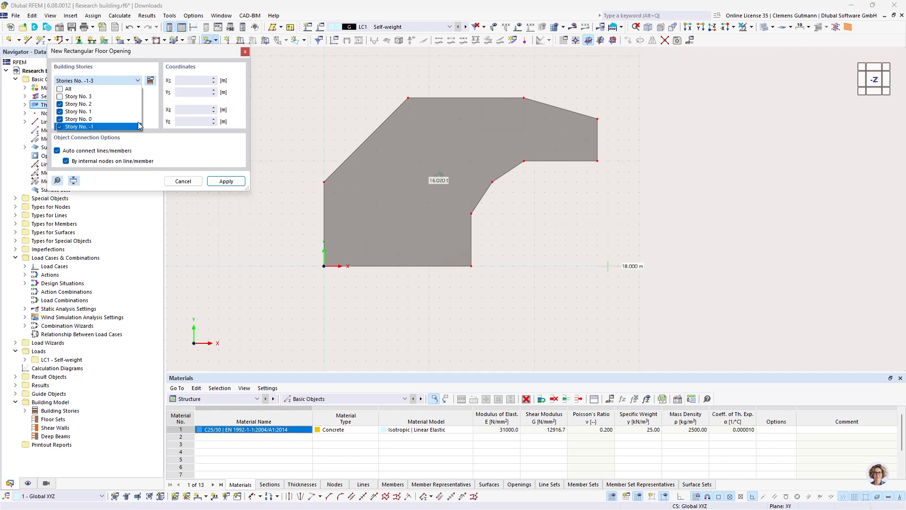
{"action": "left_click", "coordinate": [135, 71]}
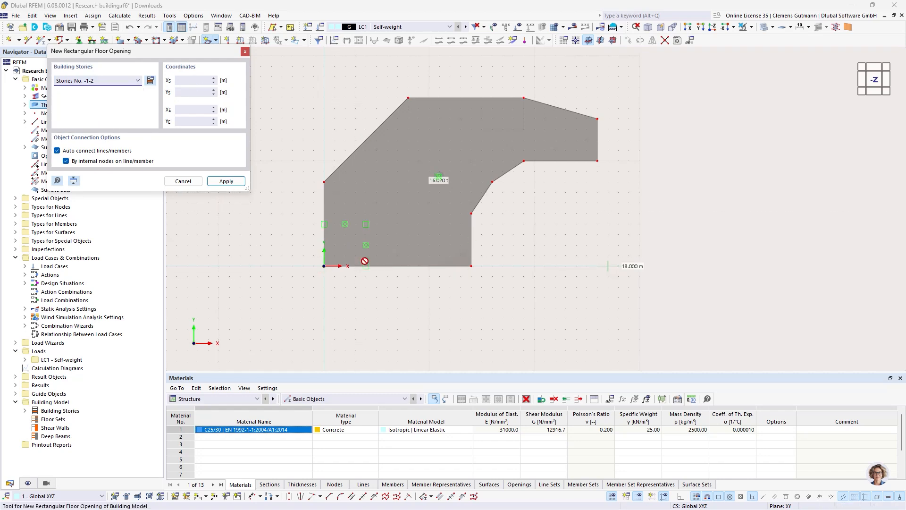
Switch the model to wireframe display and place a 4 m by 4 m floor opening with its first corner at the origin
{"action": "scroll", "coordinate": [365, 261], "scroll_direction": "up", "scroll_amount": 5}
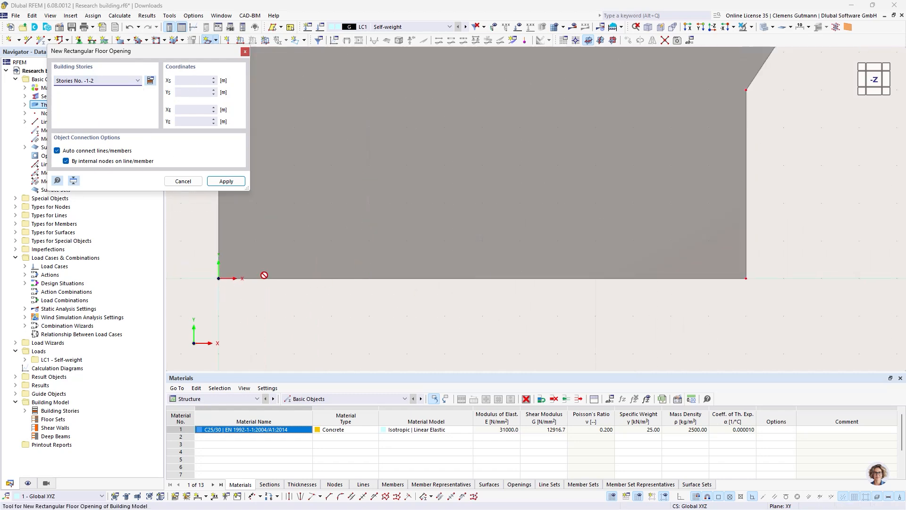
{"action": "left_click", "coordinate": [765, 27]}
{"action": "left_click", "coordinate": [218, 277]}
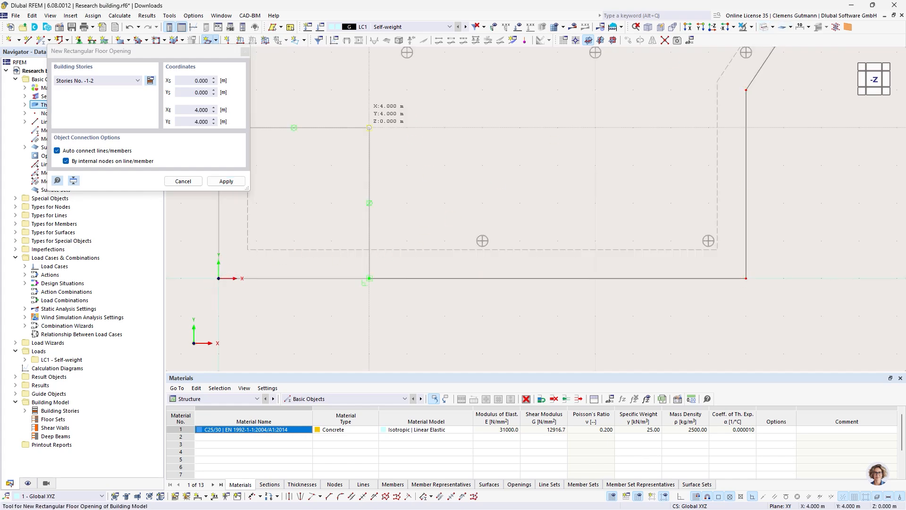
{"action": "left_click", "coordinate": [369, 127]}
Place a second floor opening over the rectangle drawn at the plan's upper edge and end the opening input
{"action": "scroll", "coordinate": [335, 217], "scroll_direction": "down", "scroll_amount": 3}
{"action": "scroll", "coordinate": [393, 97], "scroll_direction": "up", "scroll_amount": 3}
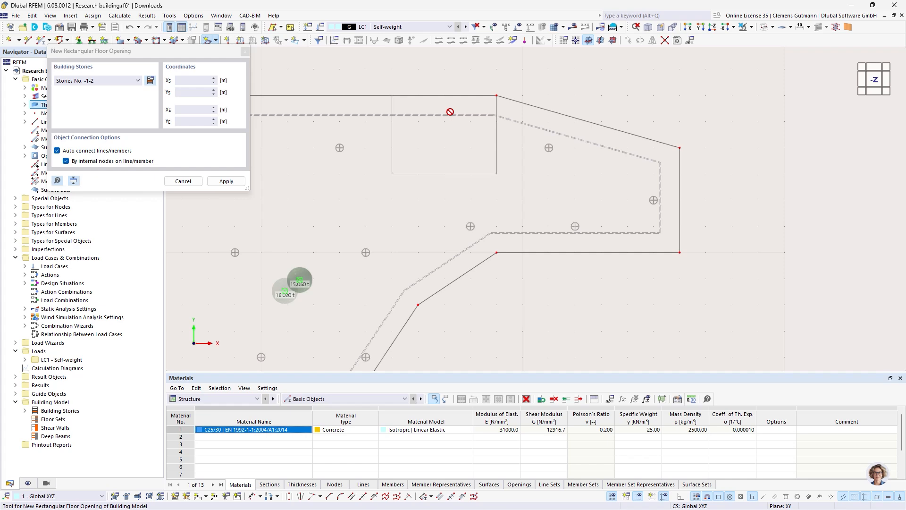
{"action": "left_click", "coordinate": [392, 95]}
{"action": "left_click", "coordinate": [496, 173]}
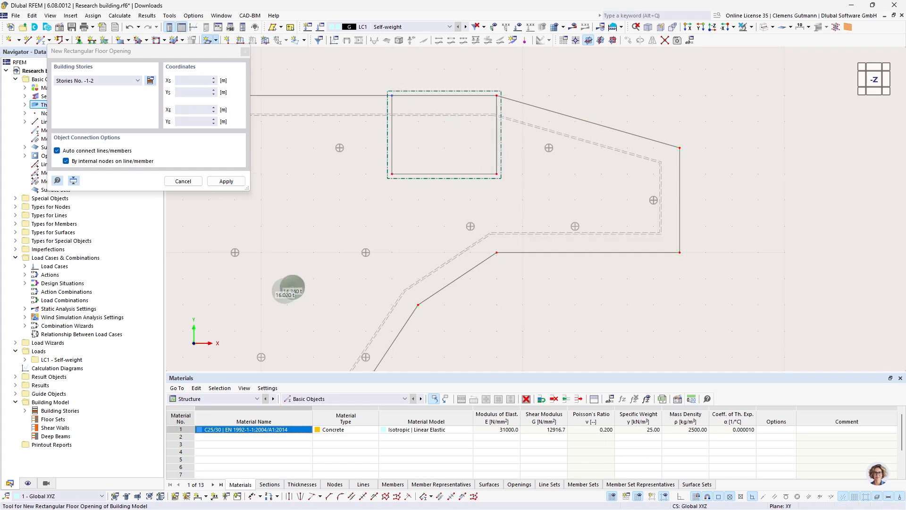
{"action": "scroll", "coordinate": [586, 177], "scroll_direction": "down", "scroll_amount": 3}
{"action": "key", "text": "Escape"}
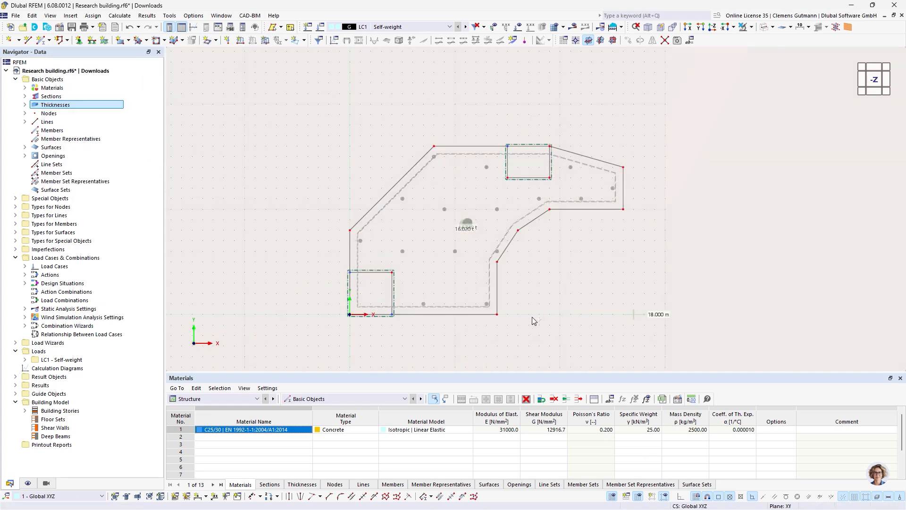
Start a copy of the top floor surface and define its displacement vector from the slab's corner node down to the origin
{"action": "middle_click_drag", "start_coordinate": [532, 317], "coordinate": [488, 196], "text": "ctrl"}
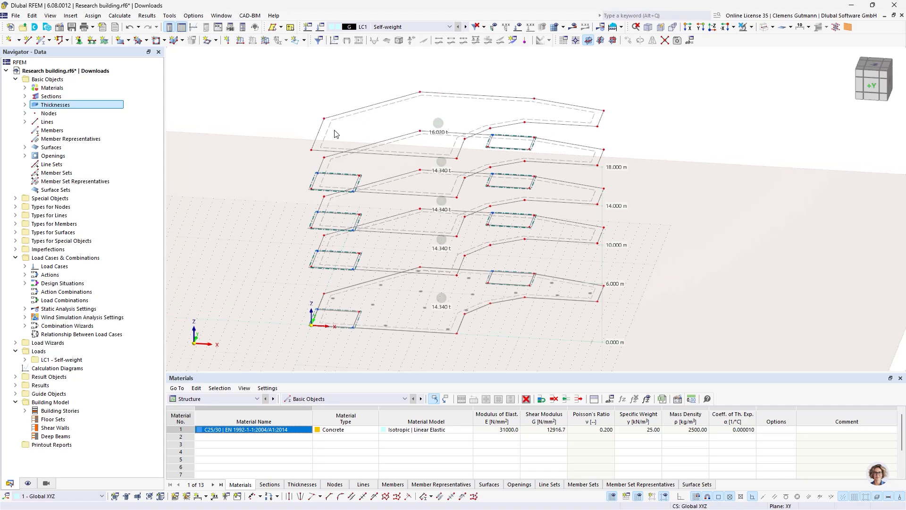
{"action": "scroll", "coordinate": [295, 114], "scroll_direction": "down", "scroll_amount": 2}
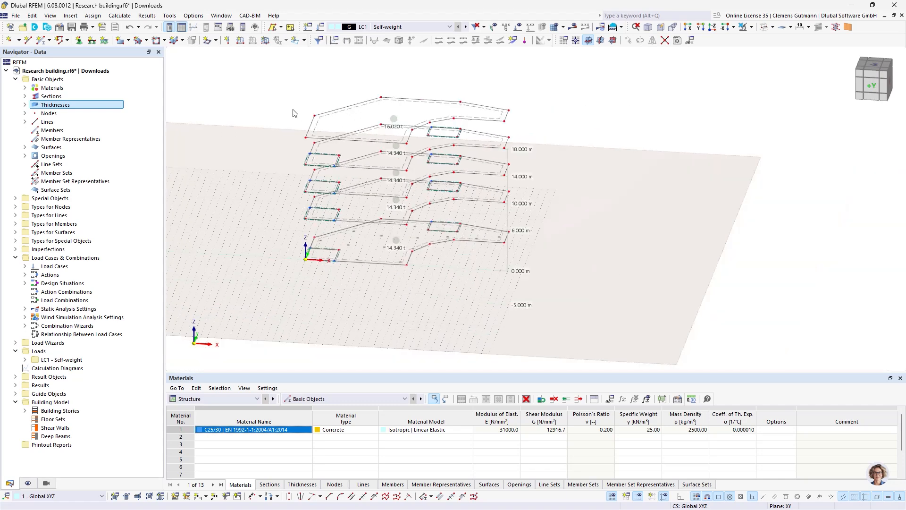
{"action": "right_click", "coordinate": [316, 129]}
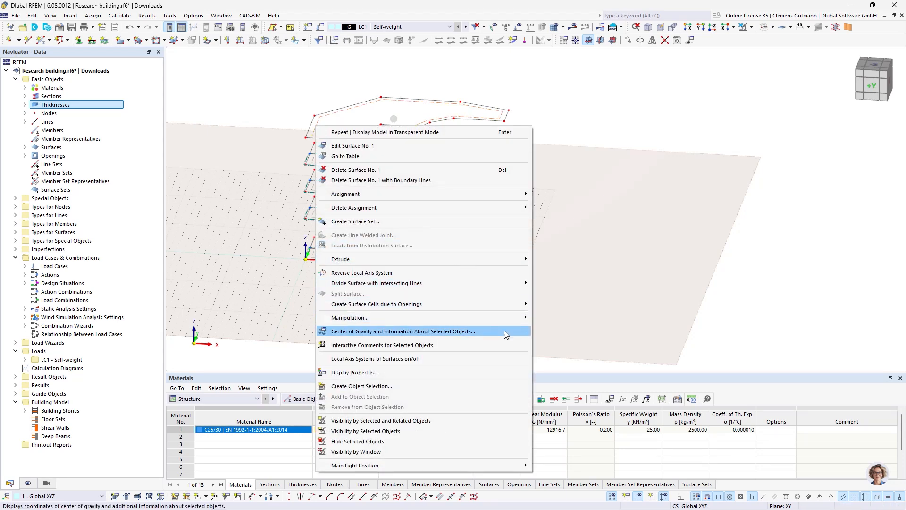
{"action": "mouse_move", "coordinate": [506, 319]}
{"action": "left_click", "coordinate": [551, 318]}
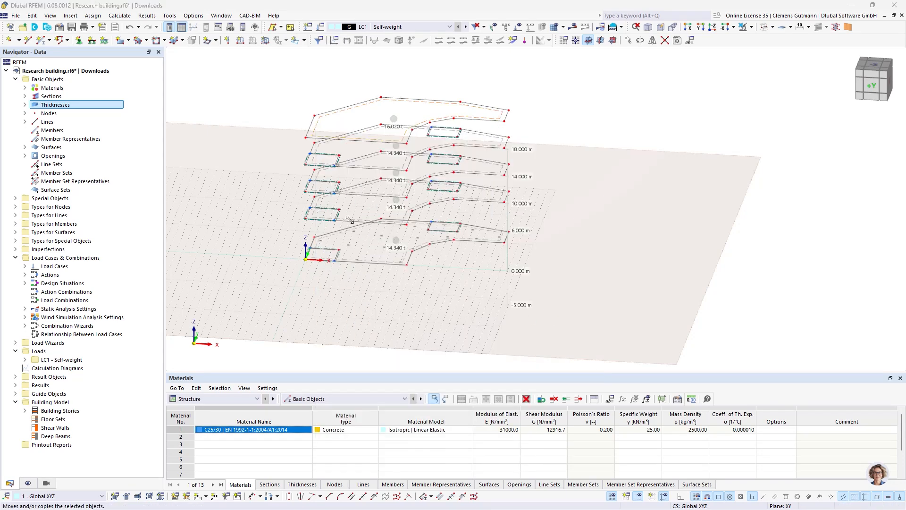
{"action": "left_click", "coordinate": [334, 176]}
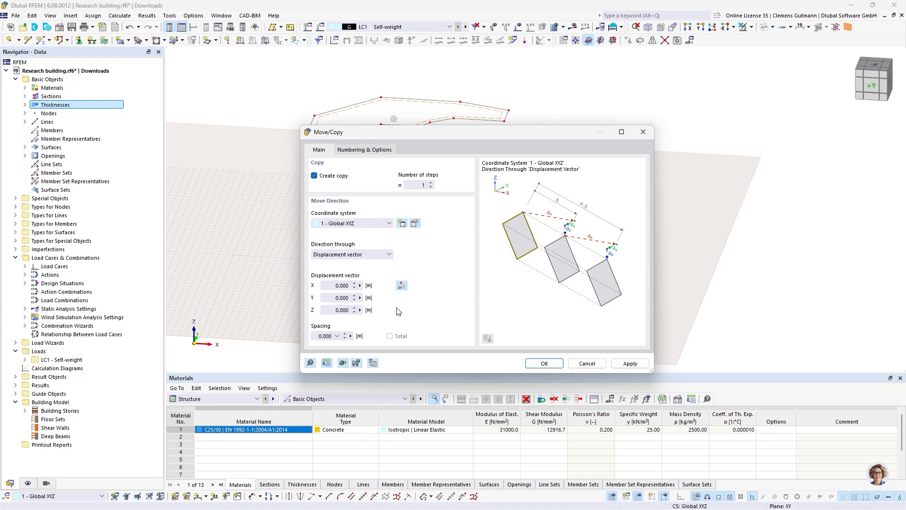
{"action": "left_click", "coordinate": [403, 287]}
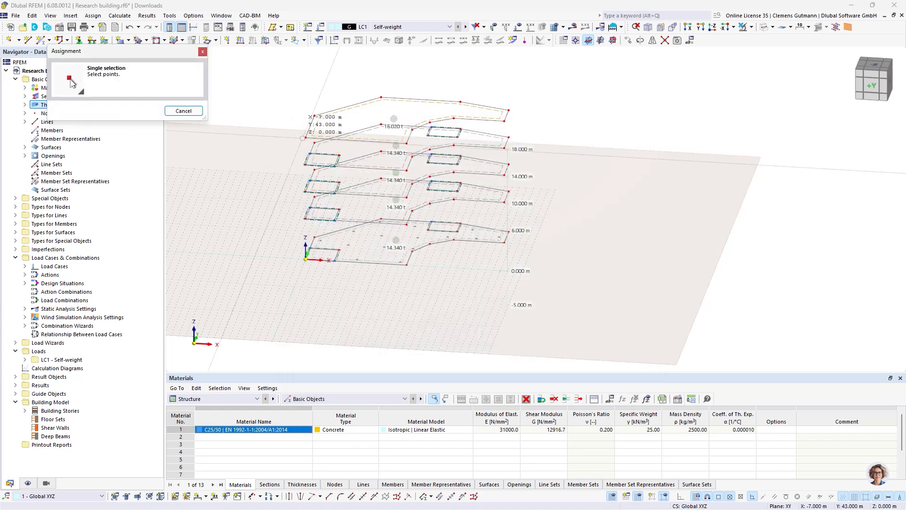
{"action": "left_click", "coordinate": [305, 137]}
{"action": "left_click", "coordinate": [305, 259]}
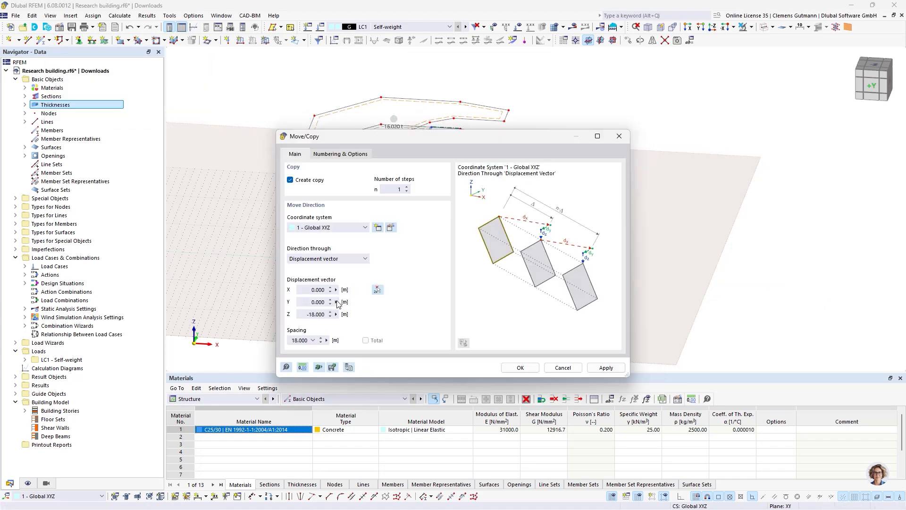
Extend the Z displacement by a further -5 m and create the slab copy at the -5 m level
{"action": "left_click", "coordinate": [326, 314]}
{"action": "type", "text": "-5"}
{"action": "key", "text": "Tab"}
{"action": "left_click", "coordinate": [522, 369]}
Assign the 350 mm uniform C25/30 thickness to the copied slab at the -5 m level
{"action": "scroll", "coordinate": [325, 291], "scroll_direction": "up", "scroll_amount": 3}
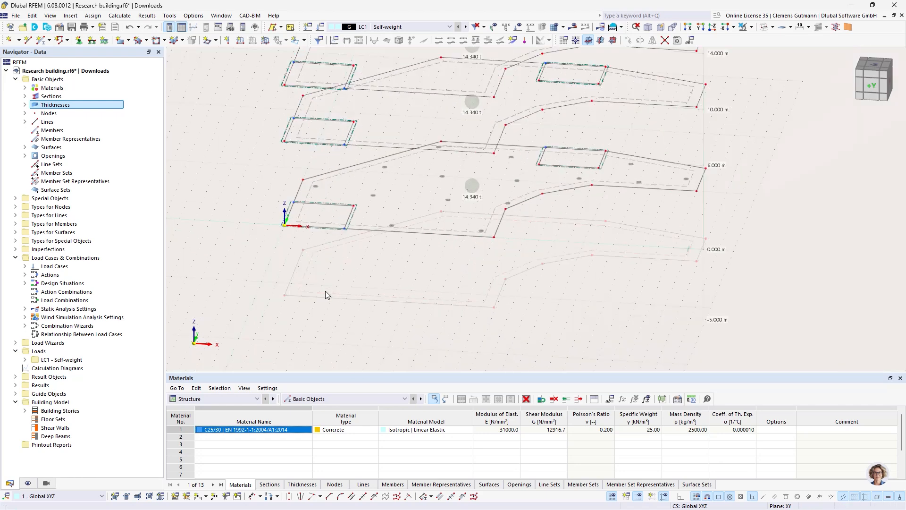
{"action": "double_click", "coordinate": [326, 293]}
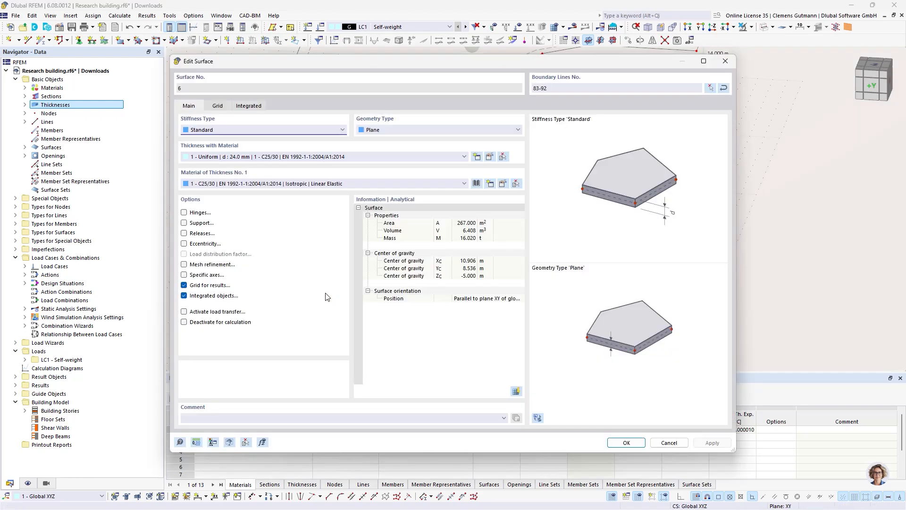
{"action": "left_click", "coordinate": [238, 161]}
{"action": "left_click", "coordinate": [240, 169]}
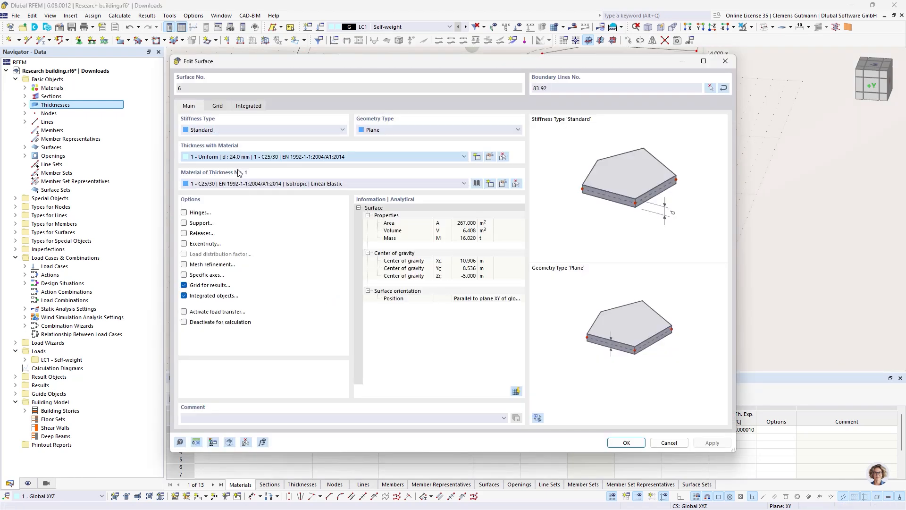
{"action": "left_click", "coordinate": [625, 443]}
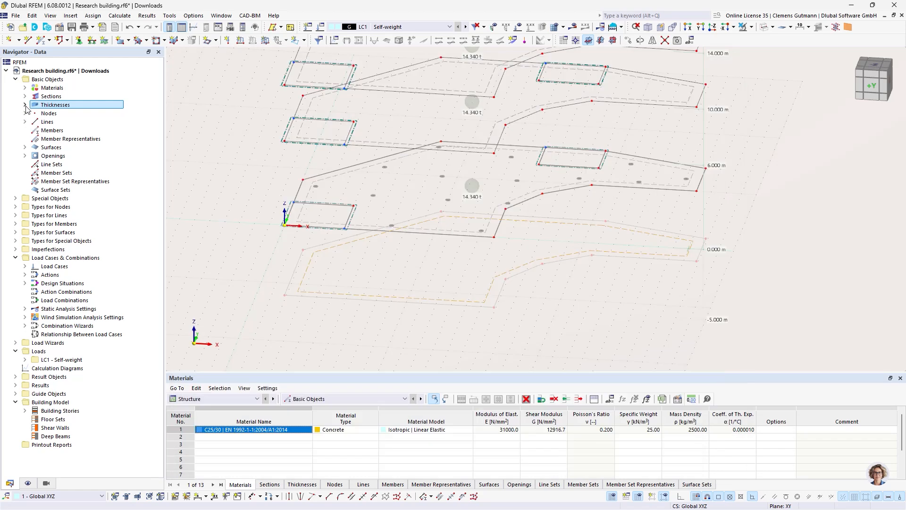
Change uniform thickness no. 1 of the upper floors to 240 mm
{"action": "left_click", "coordinate": [25, 105]}
{"action": "double_click", "coordinate": [81, 113]}
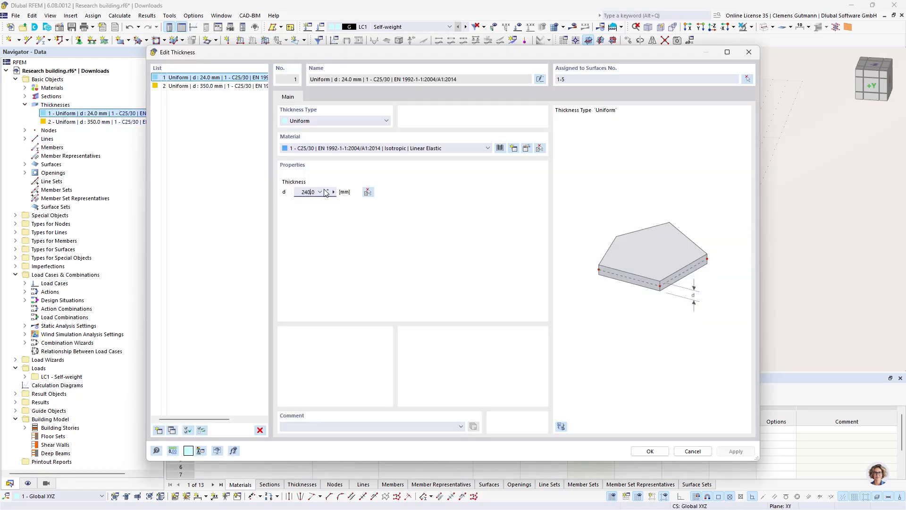
{"action": "key", "text": "Tab"}
{"action": "left_click", "coordinate": [649, 451]}
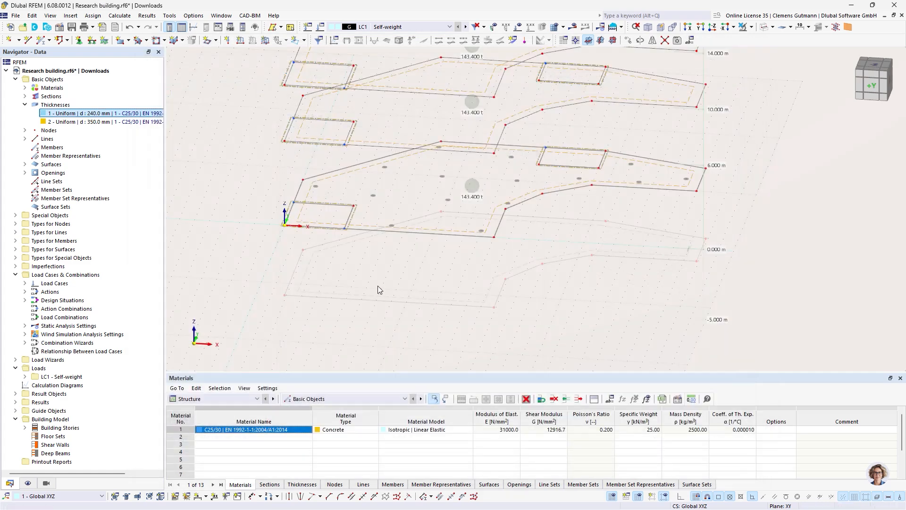
Examine the stacked floors, their openings and the slab below ground from several angles
{"action": "scroll", "coordinate": [364, 292], "scroll_direction": "up", "scroll_amount": 3}
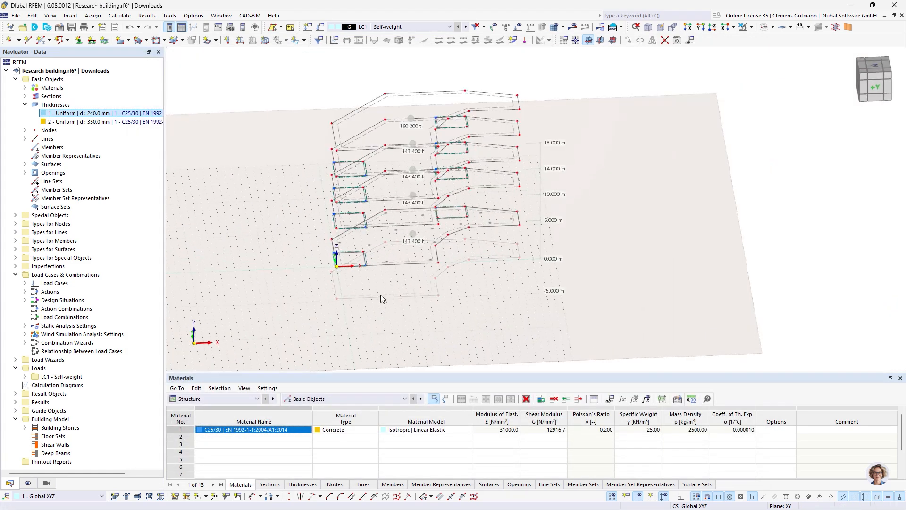
{"action": "left_click", "coordinate": [742, 26]}
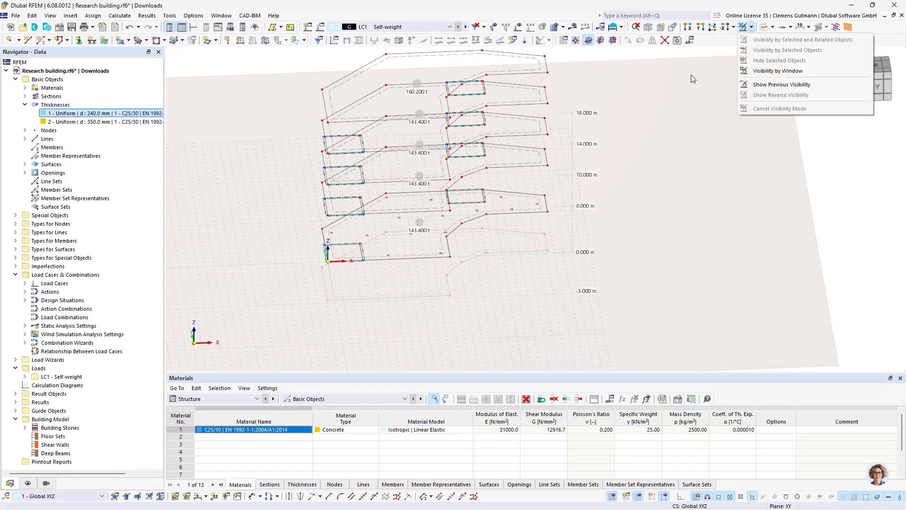
{"action": "left_click", "coordinate": [509, 309]}
{"action": "scroll", "coordinate": [525, 284], "scroll_direction": "down", "scroll_amount": 2}
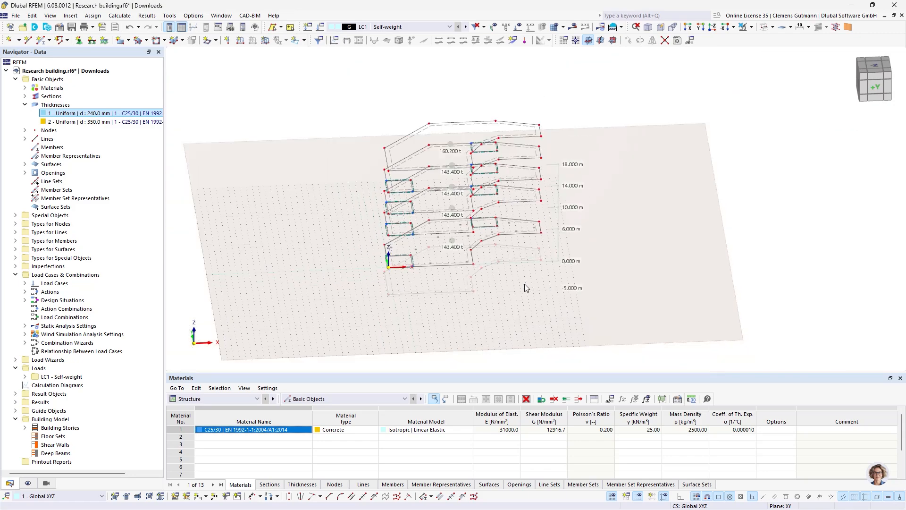
{"action": "middle_click_drag", "start_coordinate": [457, 321], "coordinate": [475, 282], "text": "ctrl"}
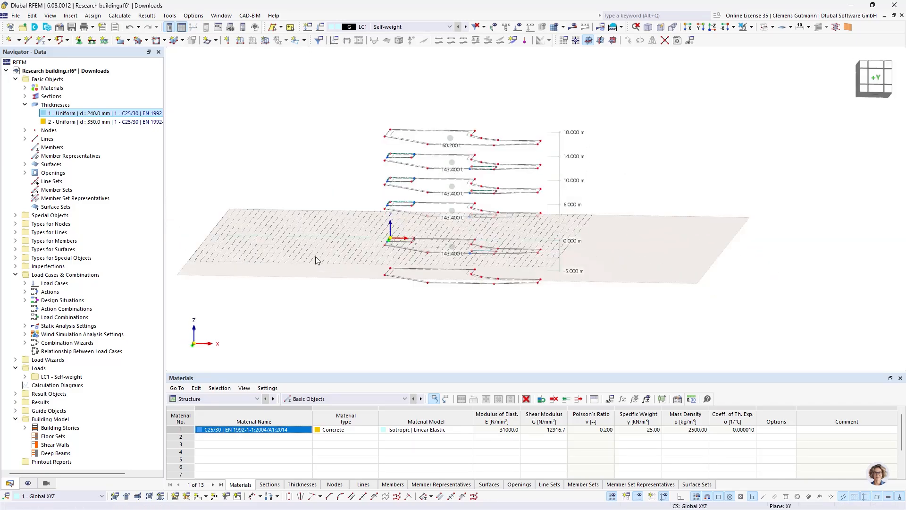
{"action": "middle_click_drag", "start_coordinate": [276, 256], "coordinate": [284, 325], "text": "ctrl"}
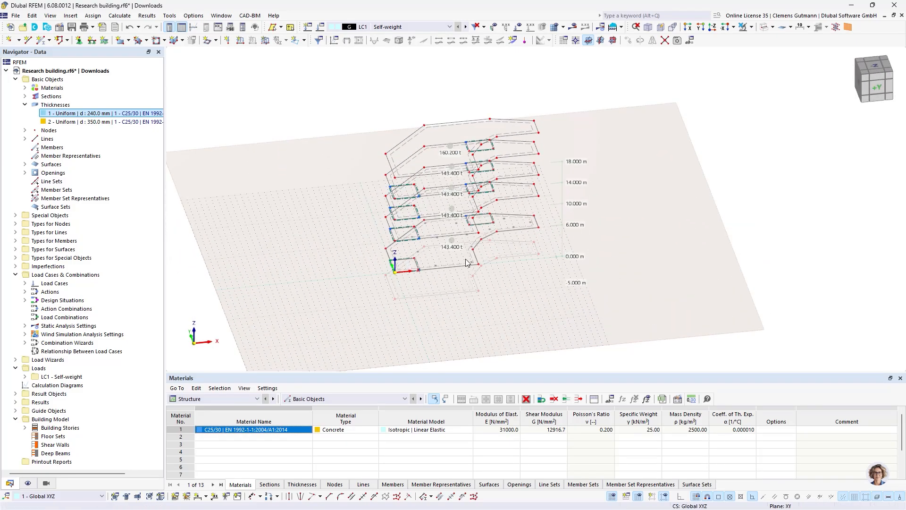
{"action": "scroll", "coordinate": [465, 258], "scroll_direction": "up", "scroll_amount": 2}
{"action": "mouse_move", "coordinate": [484, 331]}
{"action": "middle_mouse_down", "text": "ctrl"}
{"action": "mouse_move", "coordinate": [473, 324]}
{"action": "mouse_move", "coordinate": [484, 316]}
{"action": "middle_mouse_up", "text": "ctrl"}
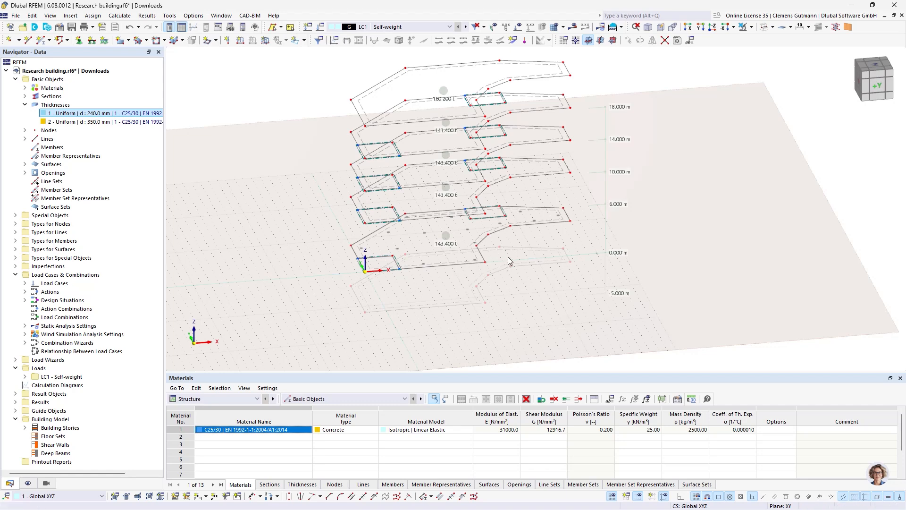
{"action": "middle_click_drag", "start_coordinate": [508, 257], "coordinate": [502, 289], "text": "ctrl"}
{"action": "scroll", "coordinate": [440, 279], "scroll_direction": "up", "scroll_amount": 2}
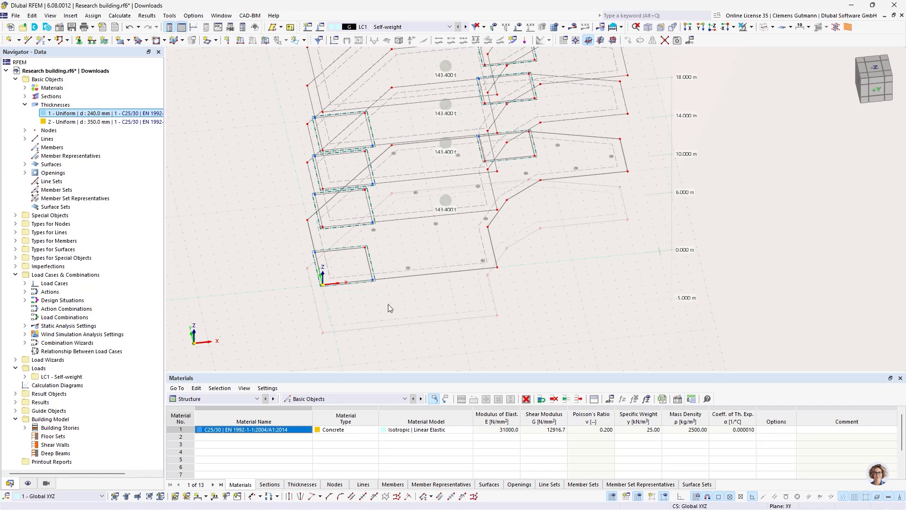
{"action": "middle_click_drag", "start_coordinate": [400, 327], "coordinate": [380, 338], "text": "ctrl"}
Create 240 mm C25/30 walls on stories -1 to 2 around the opening at the origin, through (0, 4), (4, 4), (4, 0) and (0, 0) m
{"action": "left_click", "coordinate": [866, 70]}
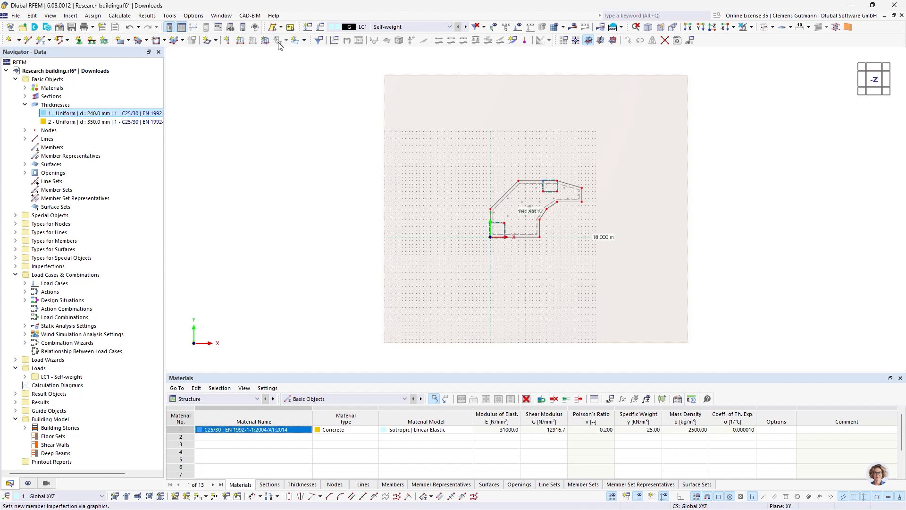
{"action": "left_click", "coordinate": [215, 41]}
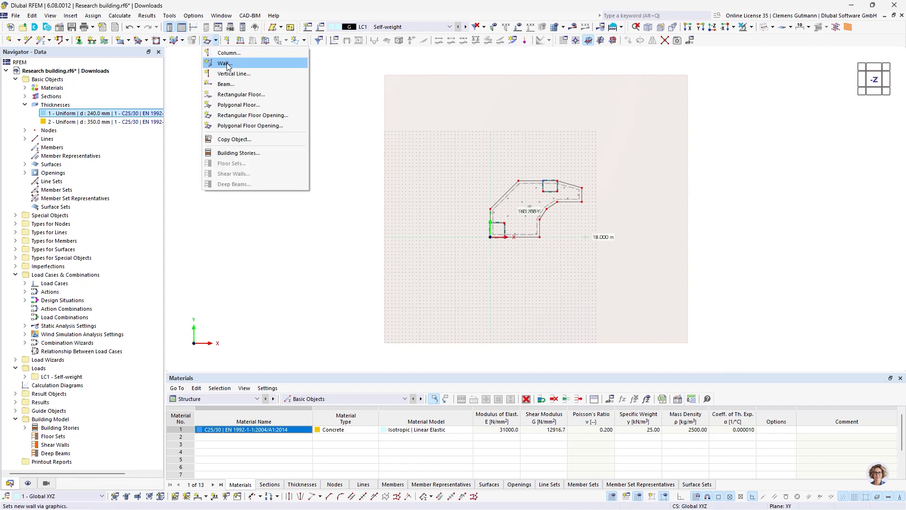
{"action": "left_click", "coordinate": [229, 64]}
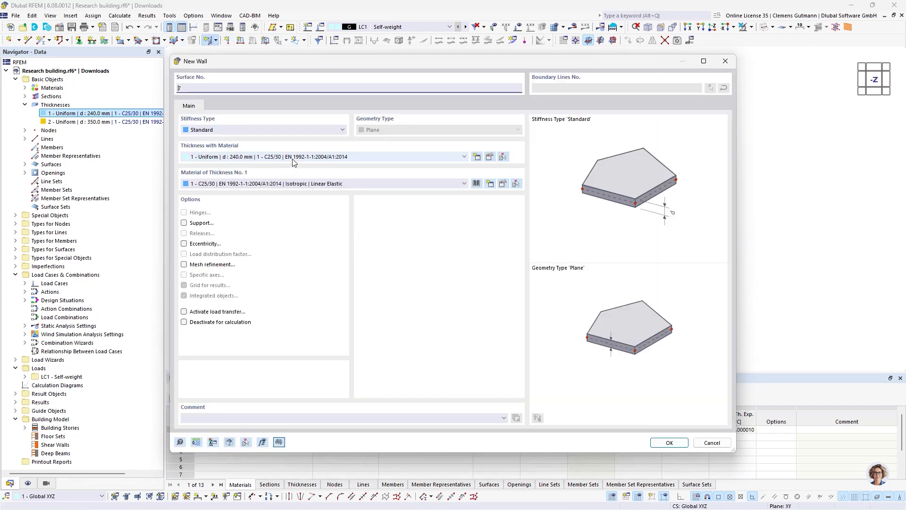
{"action": "left_click", "coordinate": [669, 442]}
{"action": "scroll", "coordinate": [382, 259], "scroll_direction": "up", "scroll_amount": 2}
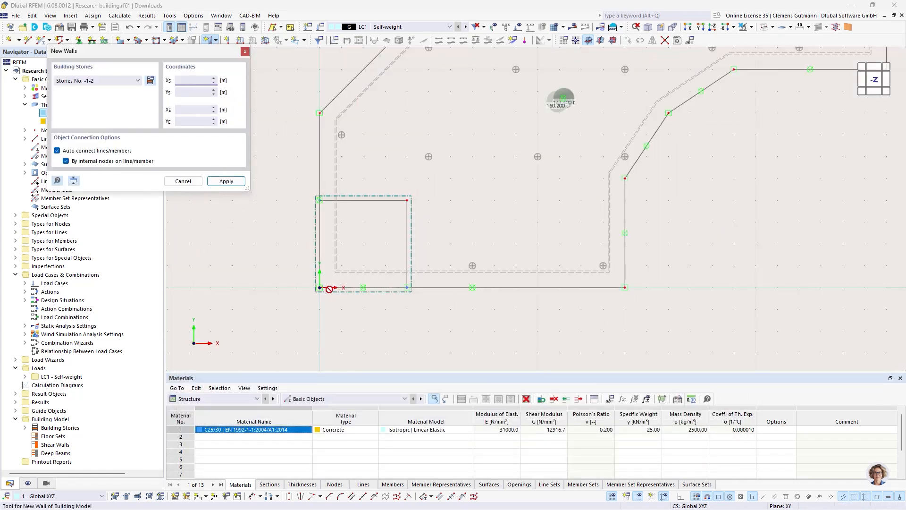
{"action": "scroll", "coordinate": [323, 285], "scroll_direction": "up", "scroll_amount": 3}
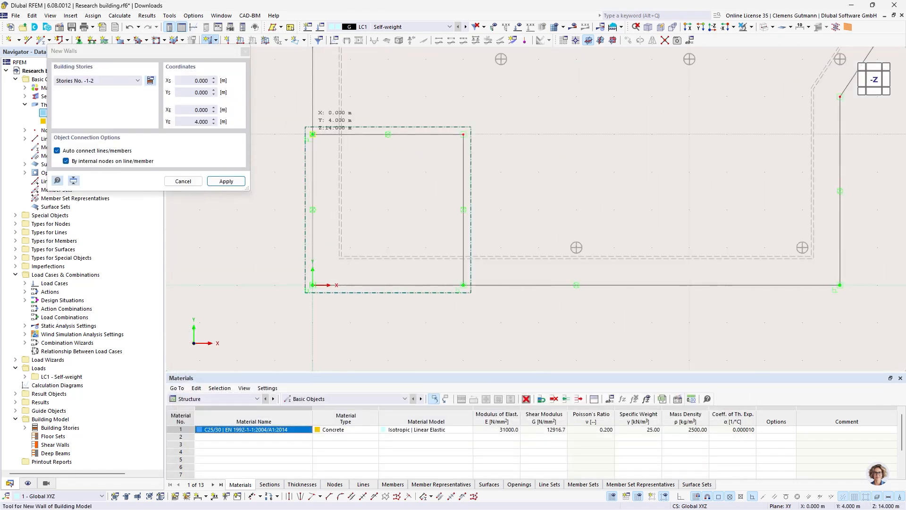
{"action": "left_click", "coordinate": [312, 134]}
{"action": "left_click", "coordinate": [464, 134]}
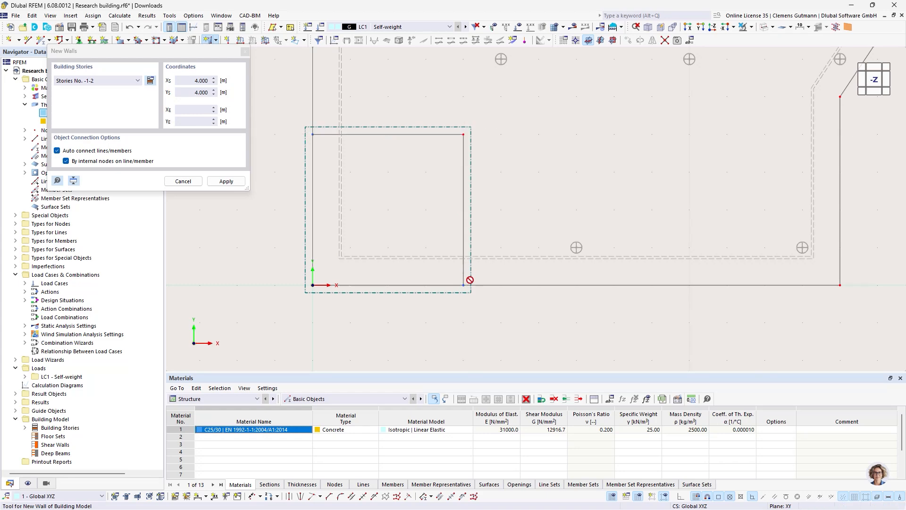
{"action": "left_click", "coordinate": [463, 285]}
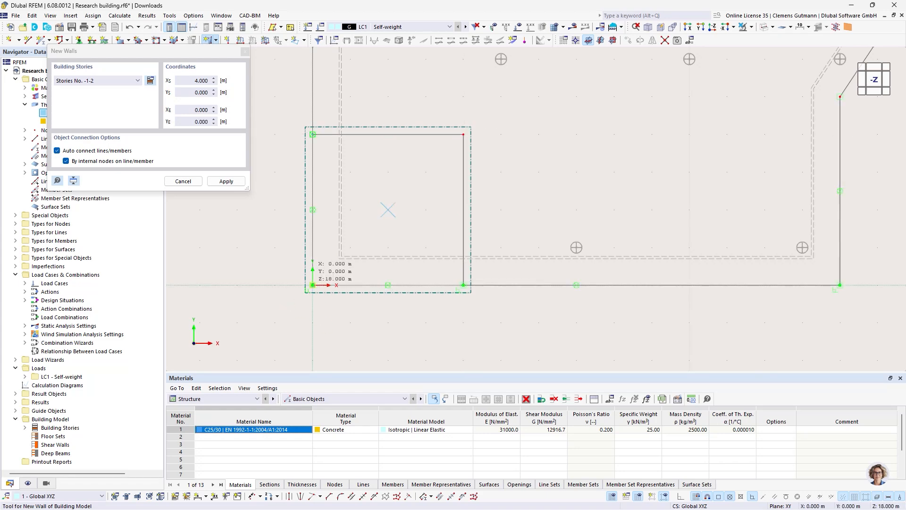
{"action": "left_click", "coordinate": [312, 285]}
Create the walls around the second opening through (15, 16), (15, 13), (19, 13) and (19, 16) m and end the wall input
{"action": "scroll", "coordinate": [312, 285], "scroll_direction": "down", "scroll_amount": 3}
{"action": "scroll", "coordinate": [416, 154], "scroll_direction": "up", "scroll_amount": 3}
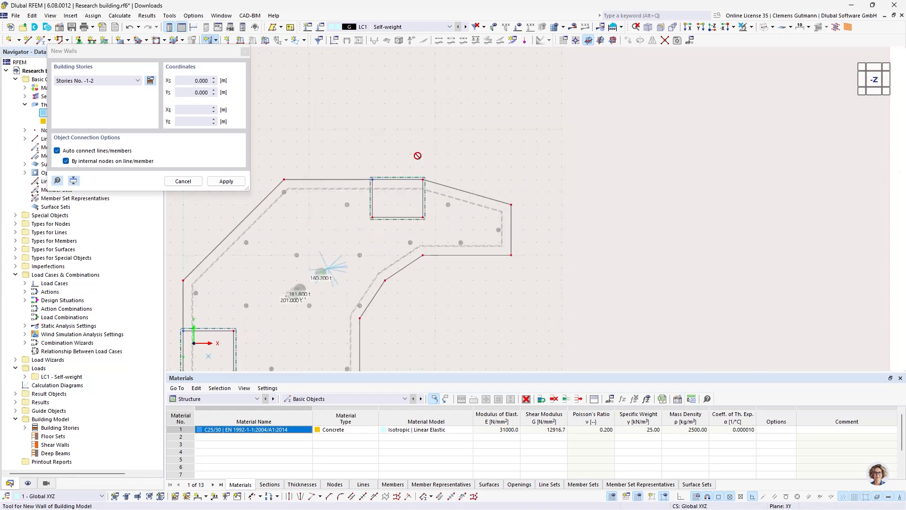
{"action": "left_click", "coordinate": [355, 189]}
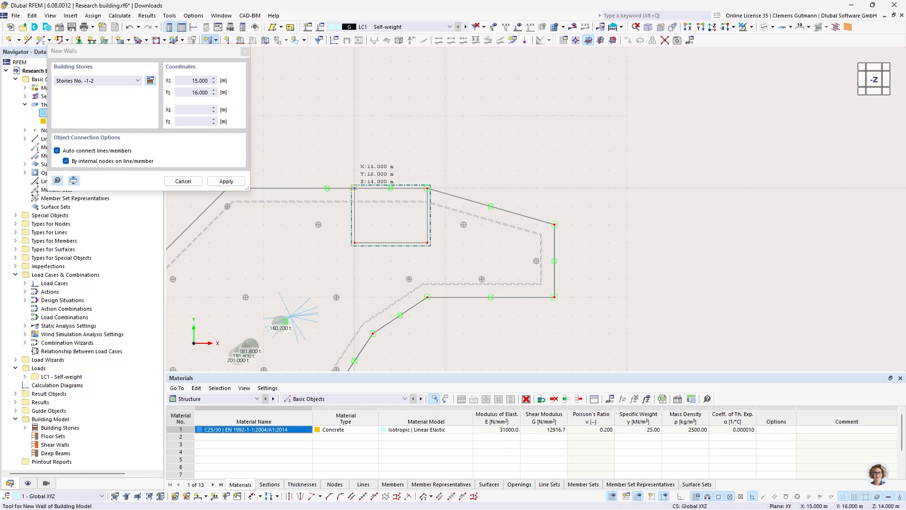
{"action": "left_click", "coordinate": [355, 242]}
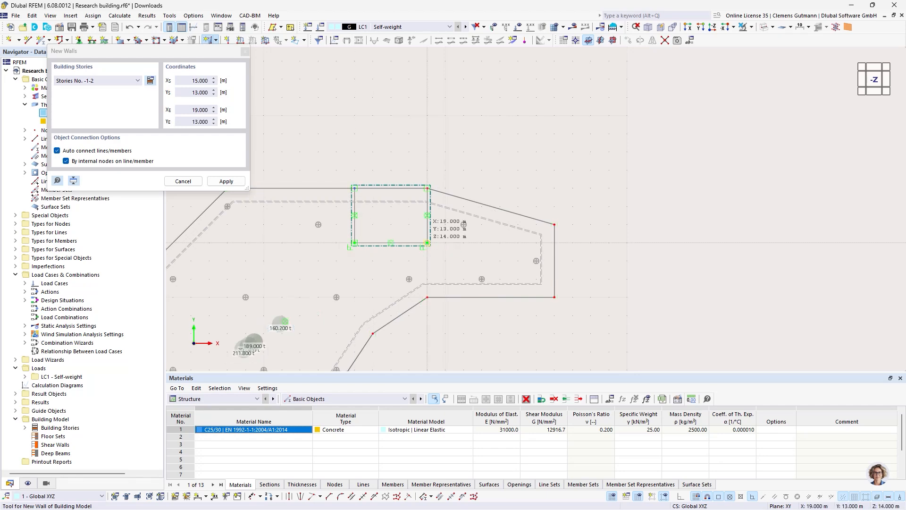
{"action": "left_click", "coordinate": [427, 243]}
{"action": "left_click", "coordinate": [427, 189]}
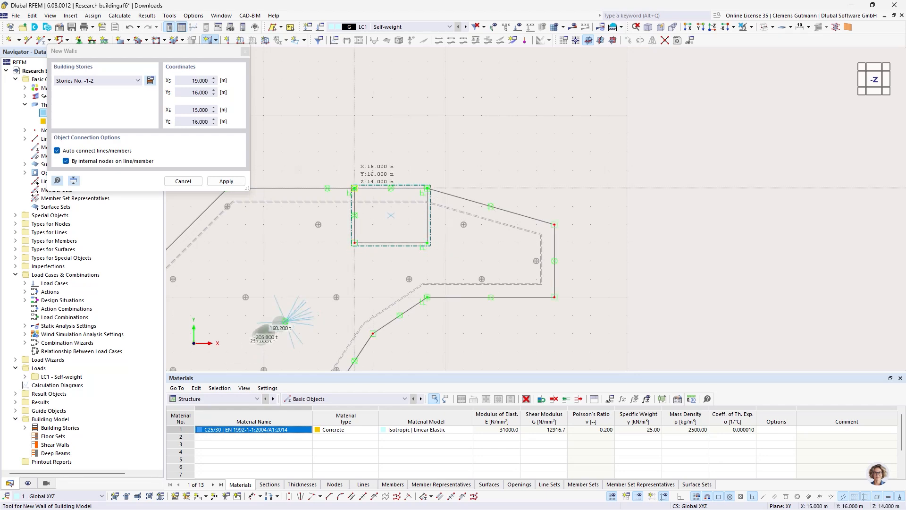
{"action": "scroll", "coordinate": [443, 132], "scroll_direction": "down", "scroll_amount": 2}
{"action": "scroll", "coordinate": [444, 132], "scroll_direction": "down", "scroll_amount": 3}
{"action": "middle_click_drag", "start_coordinate": [419, 316], "coordinate": [422, 217], "text": "ctrl"}
{"action": "key", "text": "Escape"}
Copy the core walls between the 10 m and 14 m levels once, with a Z displacement of 4 m
{"action": "scroll", "coordinate": [330, 144], "scroll_direction": "up", "scroll_amount": 4}
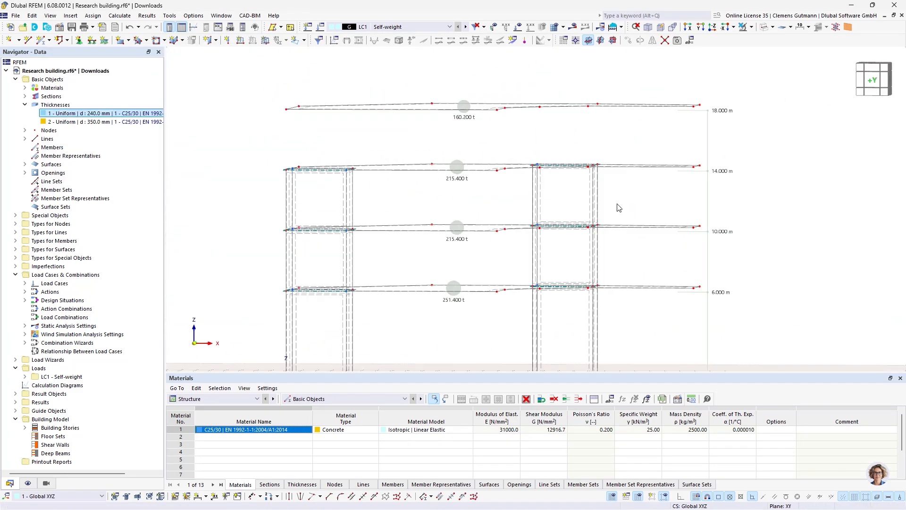
{"action": "right_click", "coordinate": [292, 206]}
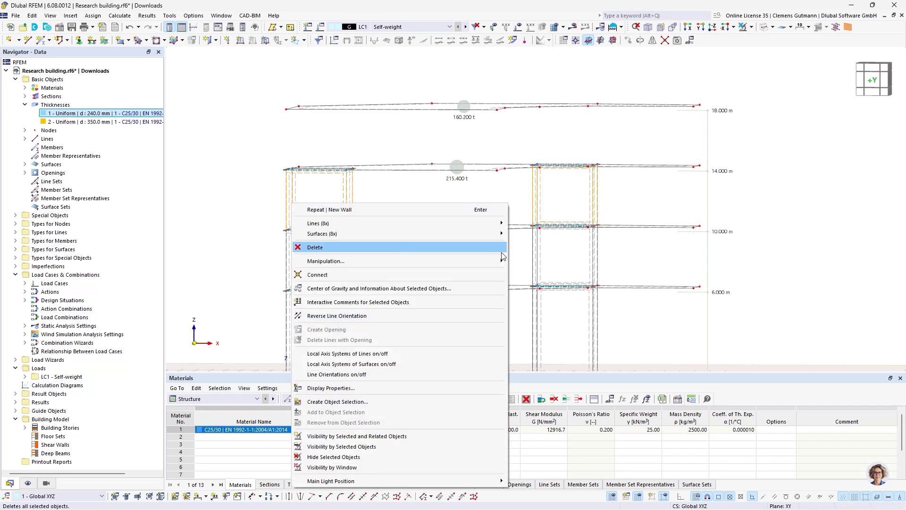
{"action": "left_click", "coordinate": [522, 267]}
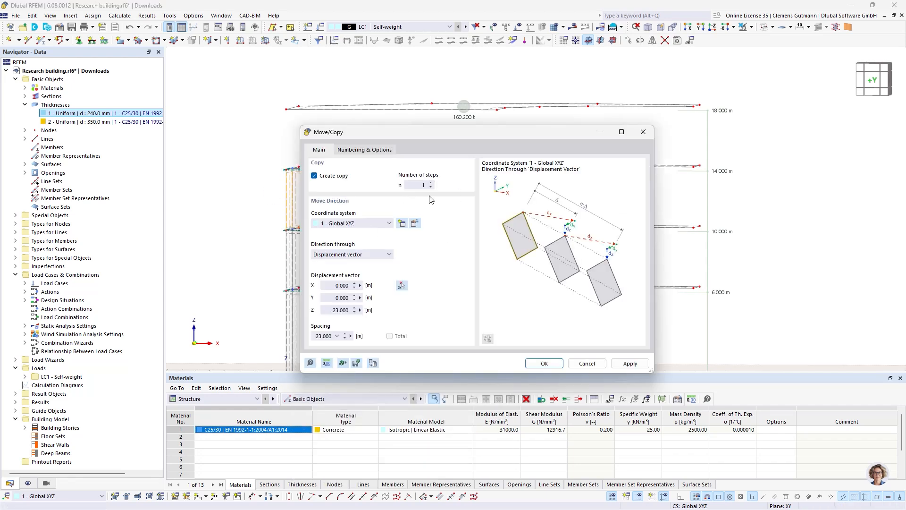
{"action": "left_click", "coordinate": [329, 311]}
{"action": "type", "text": "4"}
{"action": "left_click", "coordinate": [553, 362]}
{"action": "left_click", "coordinate": [225, 142]}
{"action": "scroll", "coordinate": [384, 152], "scroll_direction": "down", "scroll_amount": 2}
{"action": "middle_click_drag", "start_coordinate": [418, 177], "coordinate": [425, 219], "text": "ctrl"}
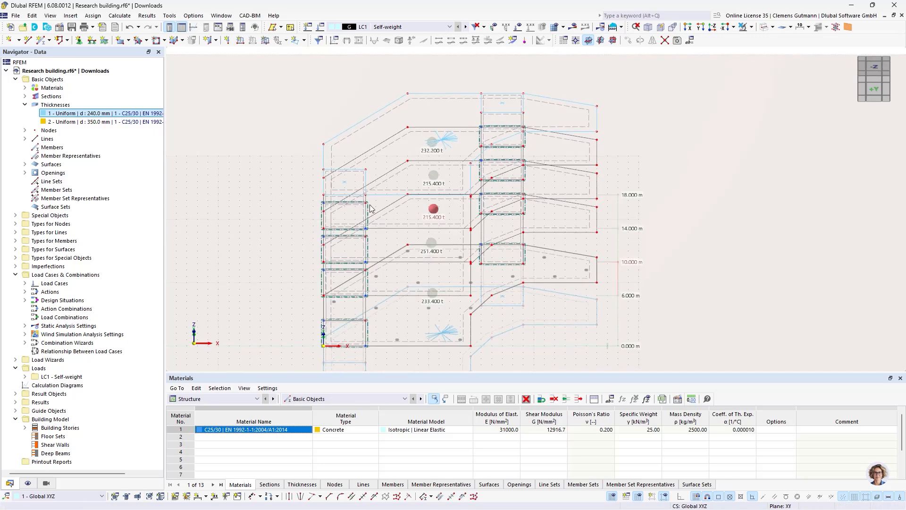
Switch the model display from wireframe to solid and view the floors and core walls at an angle
{"action": "left_click", "coordinate": [873, 67]}
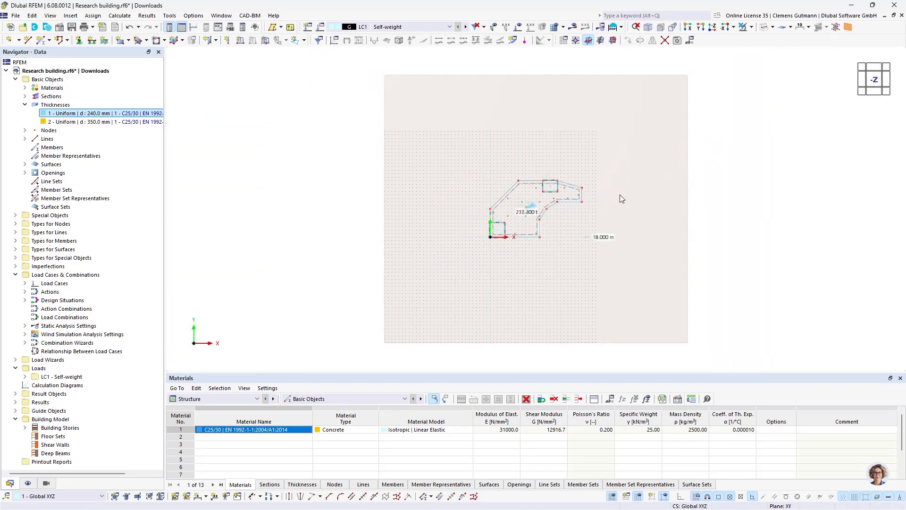
{"action": "scroll", "coordinate": [600, 213], "scroll_direction": "up", "scroll_amount": 4}
{"action": "middle_click_drag", "start_coordinate": [531, 268], "coordinate": [478, 217], "text": "ctrl"}
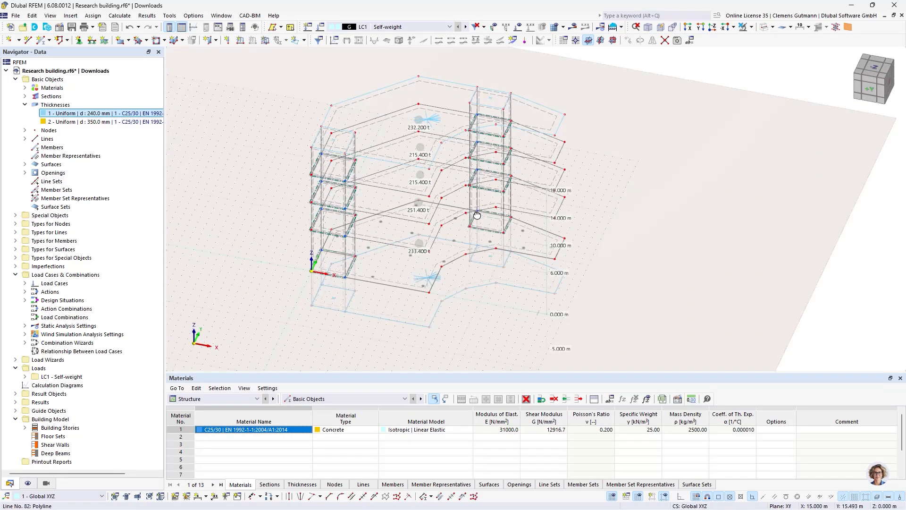
{"action": "left_click", "coordinate": [753, 31]}
{"action": "left_click", "coordinate": [764, 26]}
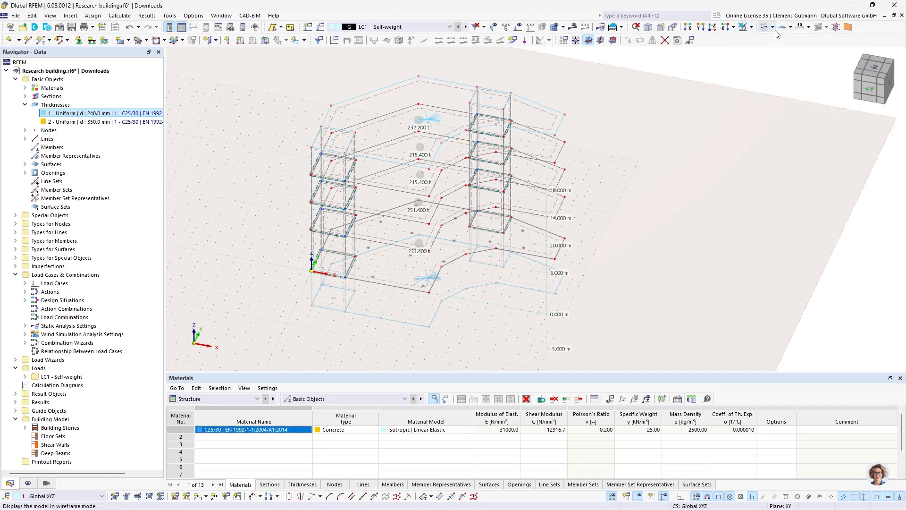
{"action": "left_click", "coordinate": [772, 27]}
{"action": "left_click", "coordinate": [788, 50]}
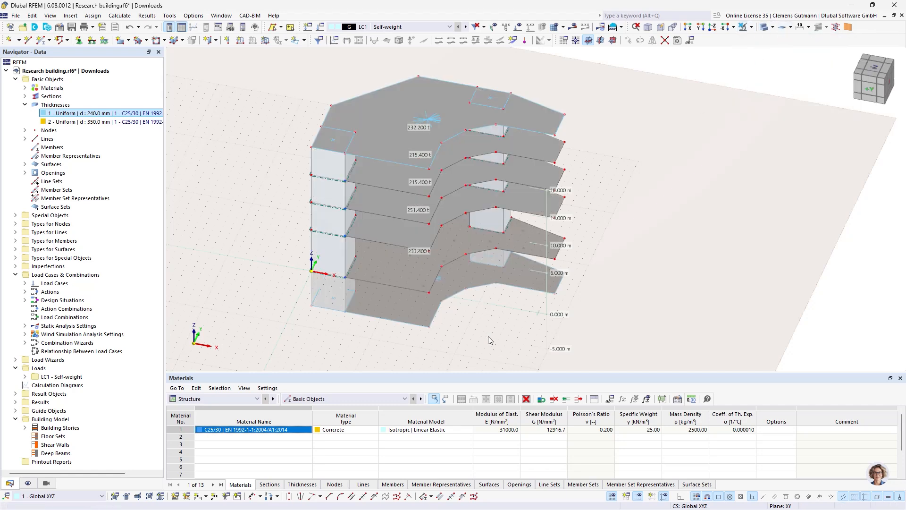
{"action": "mouse_move", "coordinate": [502, 320]}
{"action": "middle_mouse_down", "text": "ctrl"}
{"action": "mouse_move", "coordinate": [384, 250]}
{"action": "mouse_move", "coordinate": [499, 303]}
{"action": "middle_mouse_up", "text": "ctrl"}
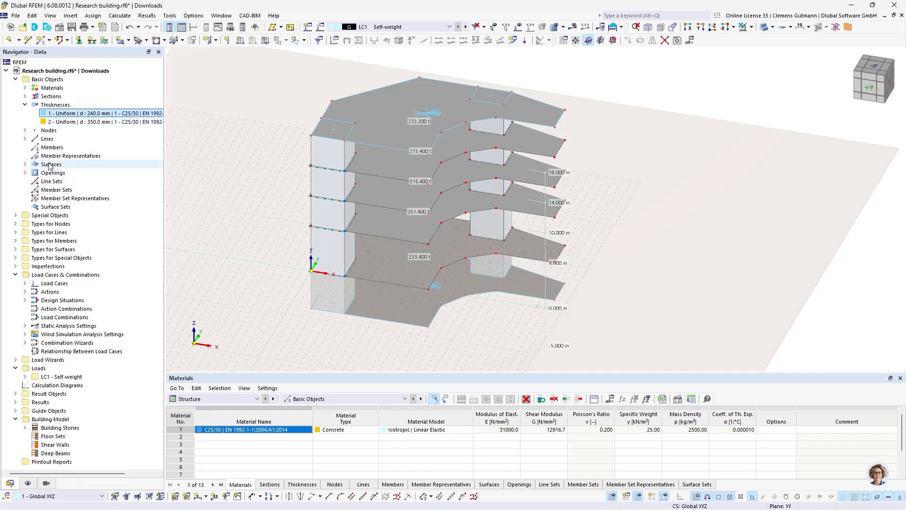
Start defining a new wall in the plan view, with its stiffness type set to Load Transfer
{"action": "left_click", "coordinate": [880, 70]}
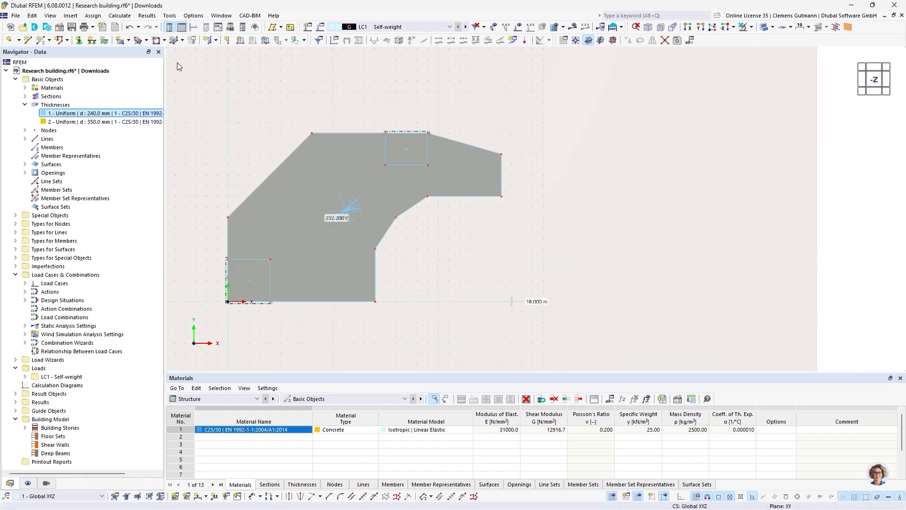
{"action": "left_click", "coordinate": [215, 40]}
{"action": "left_click", "coordinate": [229, 62]}
{"action": "left_click", "coordinate": [346, 253]}
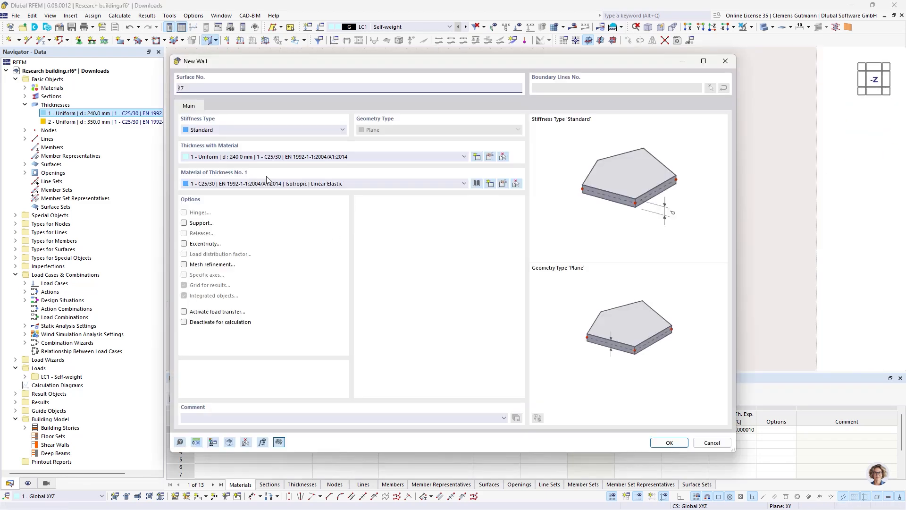
{"action": "left_click", "coordinate": [247, 130]}
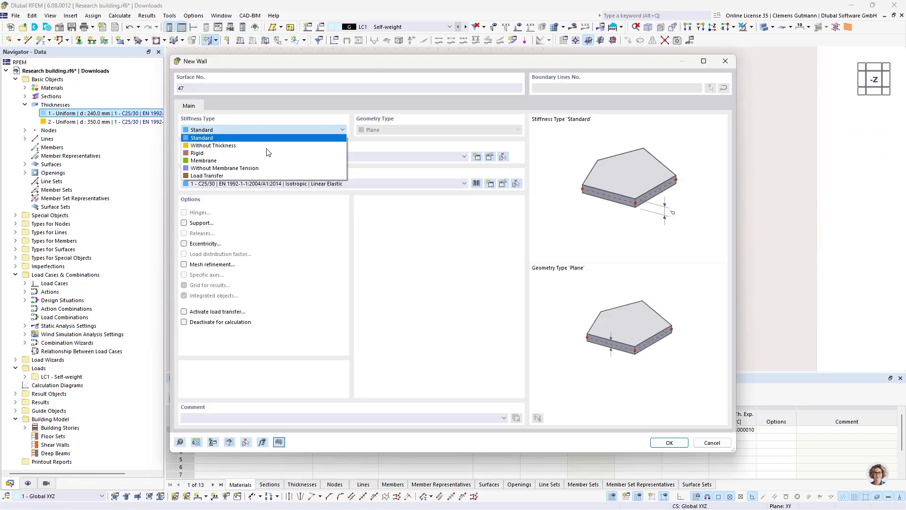
{"action": "left_click", "coordinate": [199, 176]}
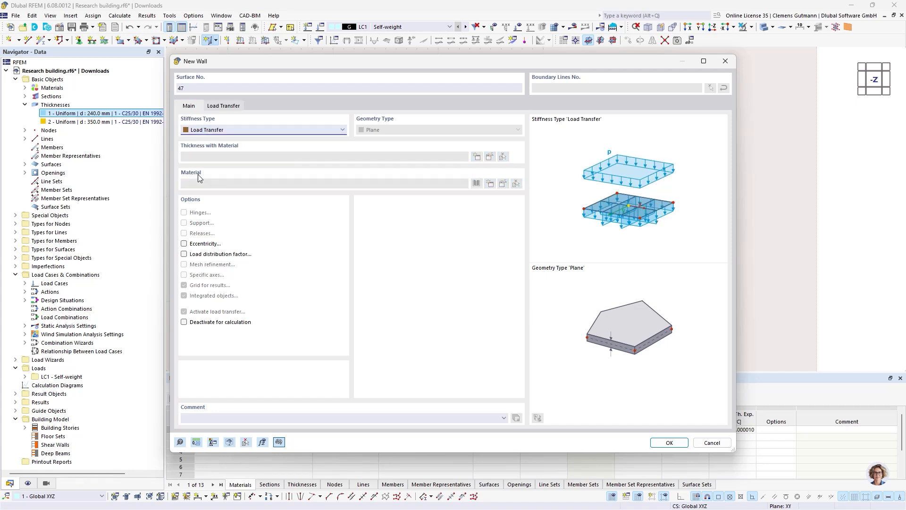
Set the wall's load transfer direction to y | Stripes and accept the wall definition
{"action": "left_click", "coordinate": [232, 110]}
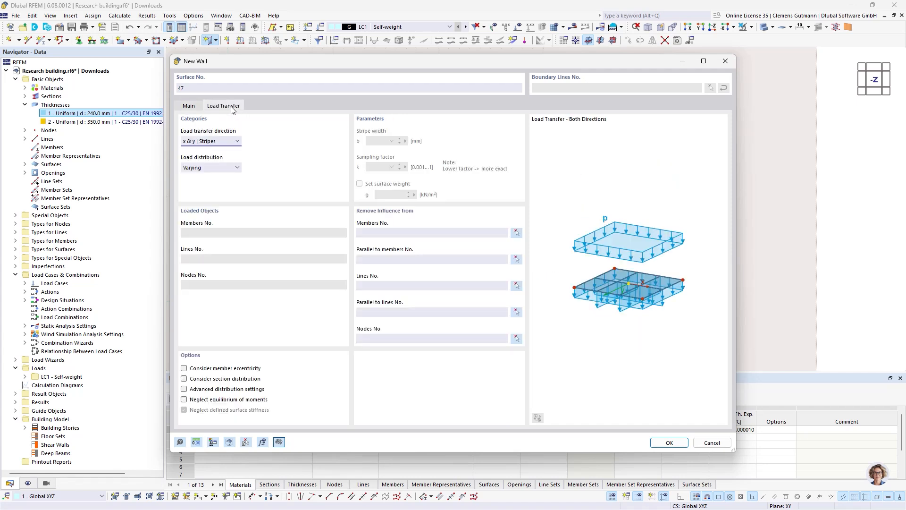
{"action": "left_click", "coordinate": [219, 141]}
{"action": "left_click", "coordinate": [219, 142]}
{"action": "left_click", "coordinate": [218, 142]}
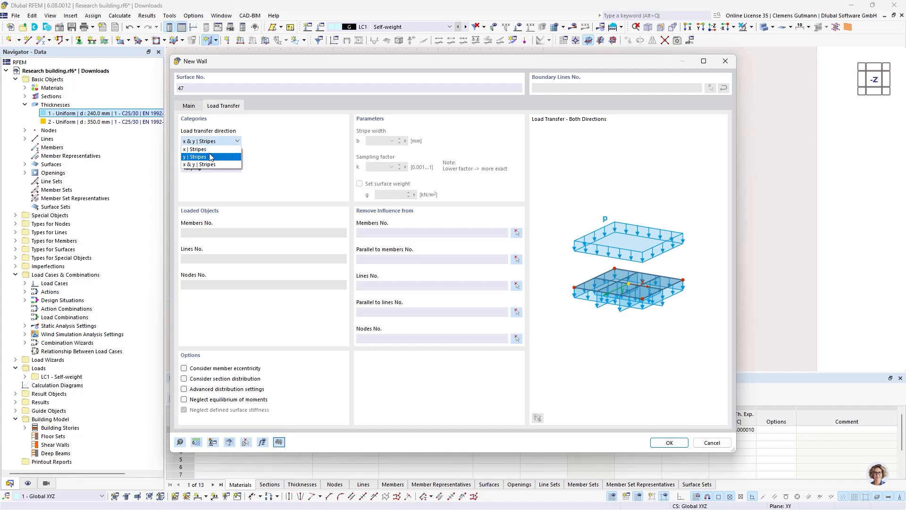
{"action": "left_click", "coordinate": [211, 157]}
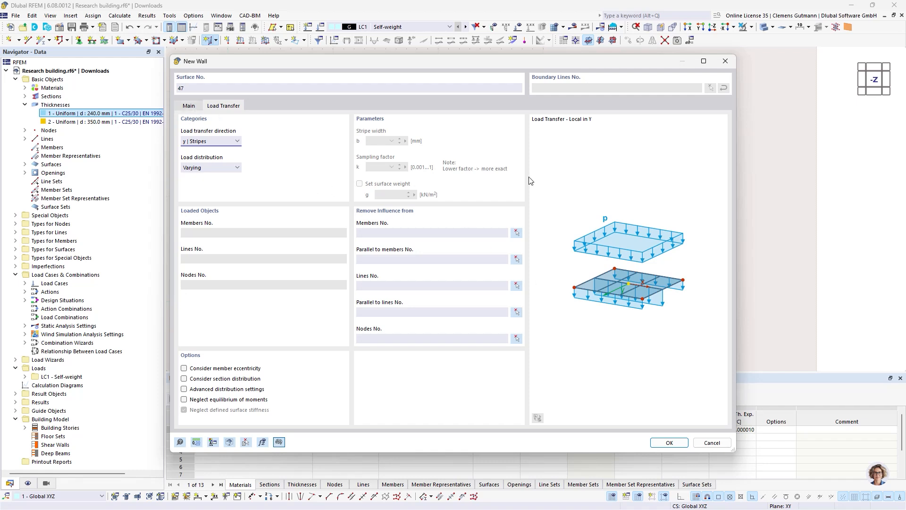
{"action": "left_click", "coordinate": [666, 442]}
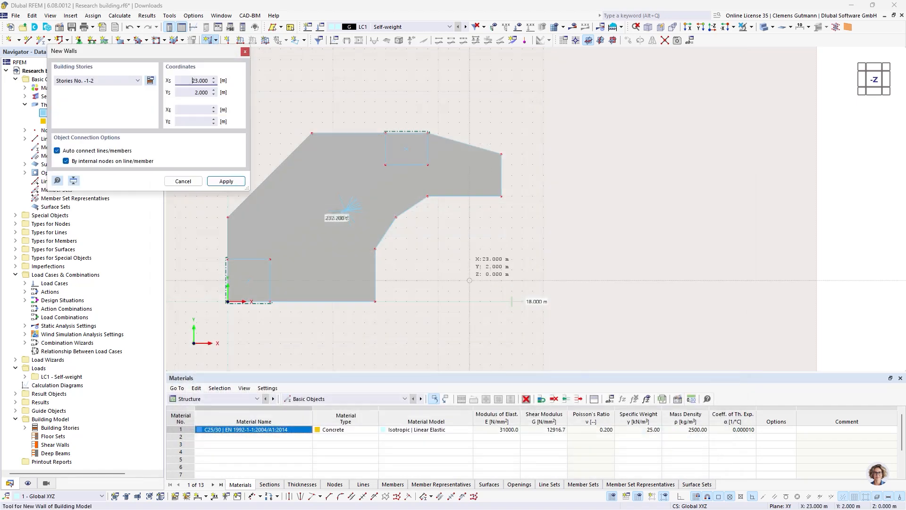
Assign the new load transfer walls to stories 0 to 3, adding story 3 and excluding story -1
{"action": "left_click", "coordinate": [136, 80]}
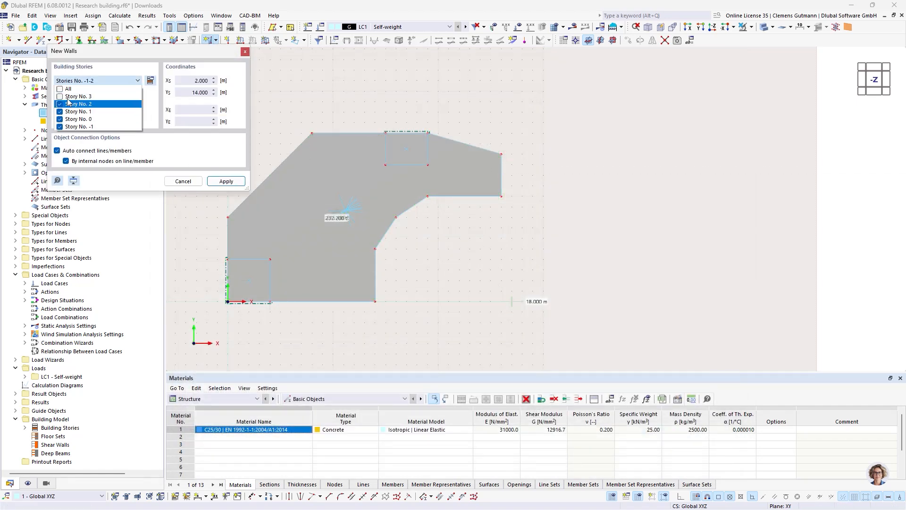
{"action": "left_click", "coordinate": [59, 97]}
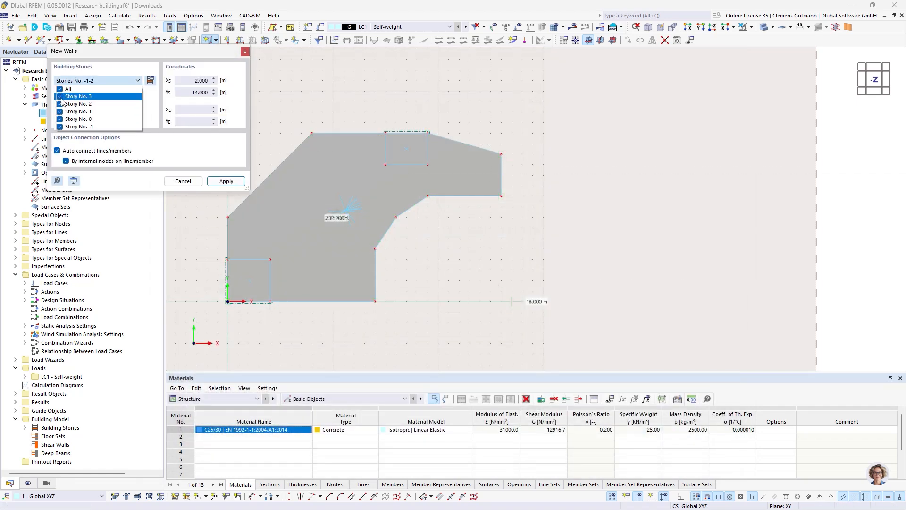
{"action": "left_click", "coordinate": [60, 127]}
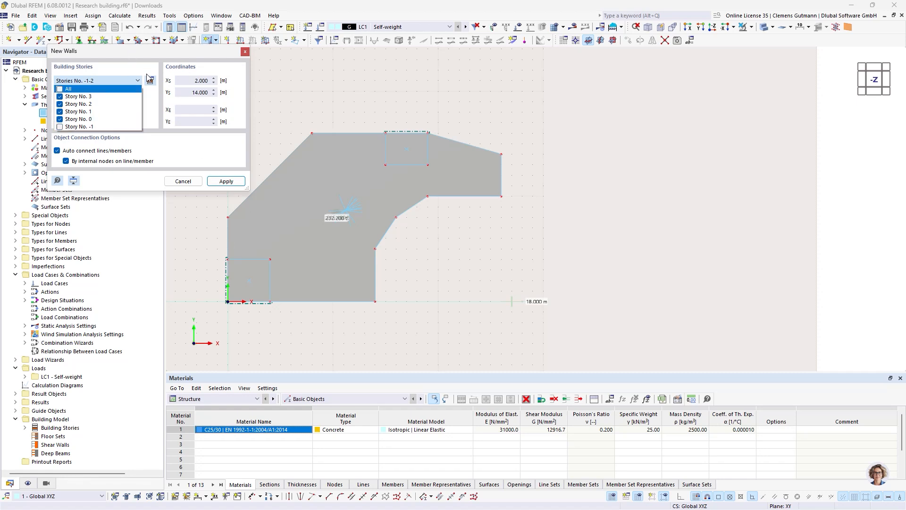
{"action": "left_click", "coordinate": [118, 75]}
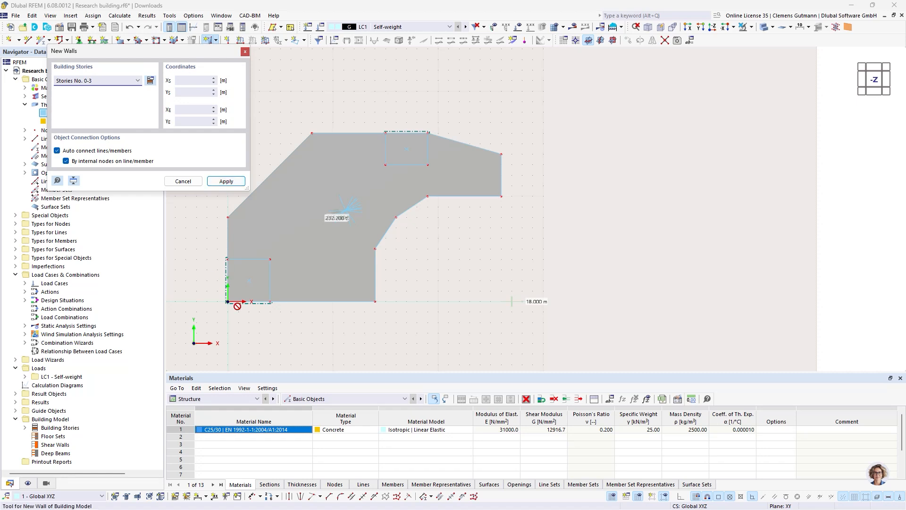
Place load transfer façade walls along the floor edge from (0, 4) through (0, 8) and (8, 16) to (15, 16)
{"action": "scroll", "coordinate": [229, 293], "scroll_direction": "up", "scroll_amount": 4}
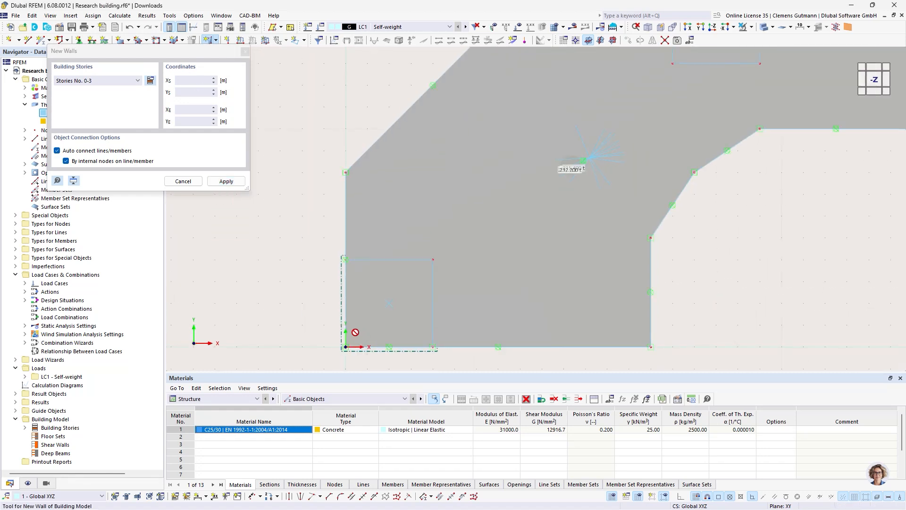
{"action": "left_click", "coordinate": [345, 259]}
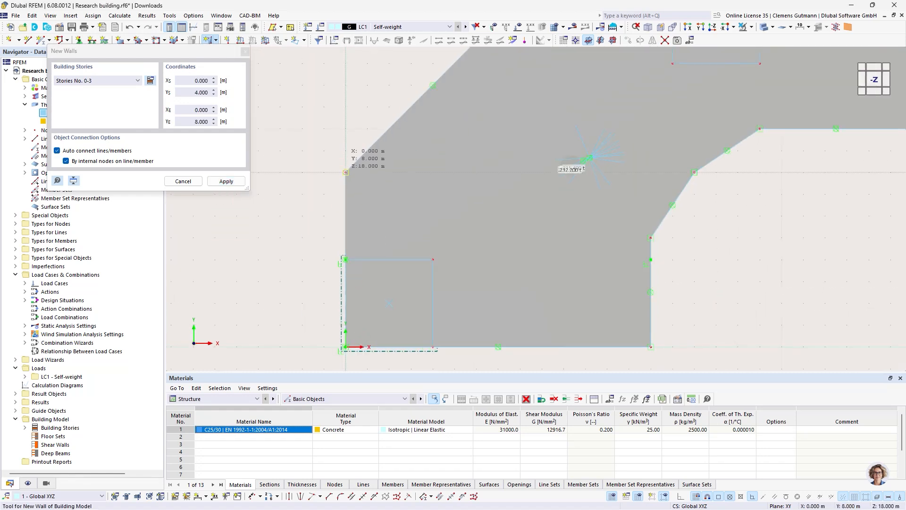
{"action": "left_click", "coordinate": [346, 172]}
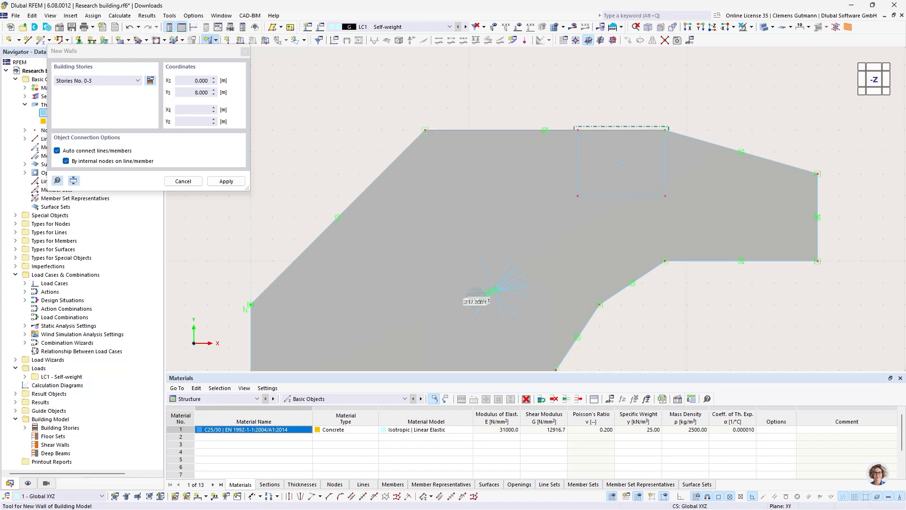
{"action": "left_click", "coordinate": [425, 130]}
{"action": "left_click", "coordinate": [578, 130]}
Place the remaining load transfer façade walls from (19, 16) through (26, 14), (26, 10), (19, 10) and (14, 5), ending at (4, 0)
{"action": "middle_click_drag", "start_coordinate": [731, 240], "coordinate": [462, 165]}
{"action": "left_click", "coordinate": [397, 56]}
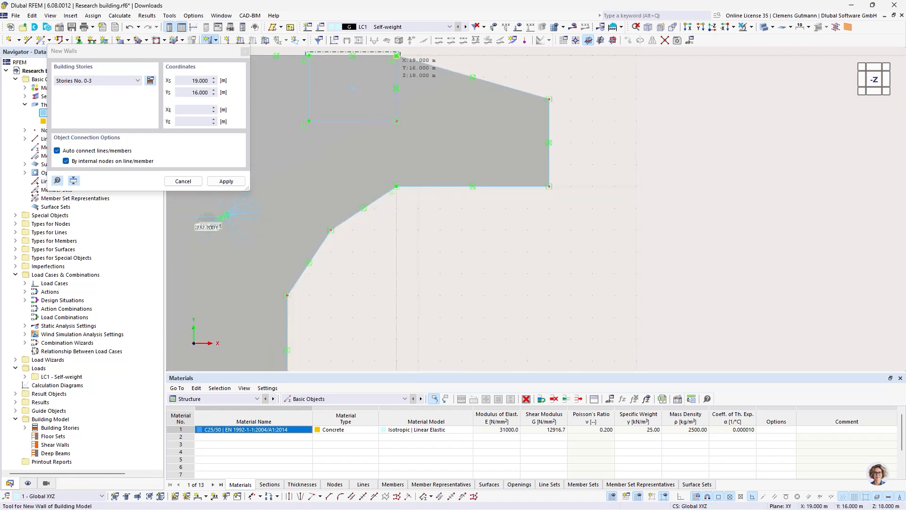
{"action": "left_click", "coordinate": [548, 99]}
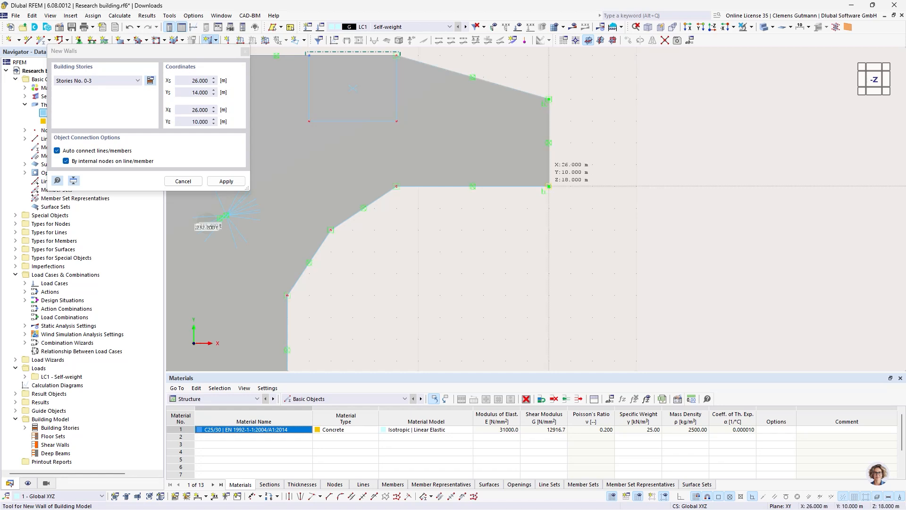
{"action": "left_click", "coordinate": [548, 185]}
{"action": "left_click", "coordinate": [396, 186]}
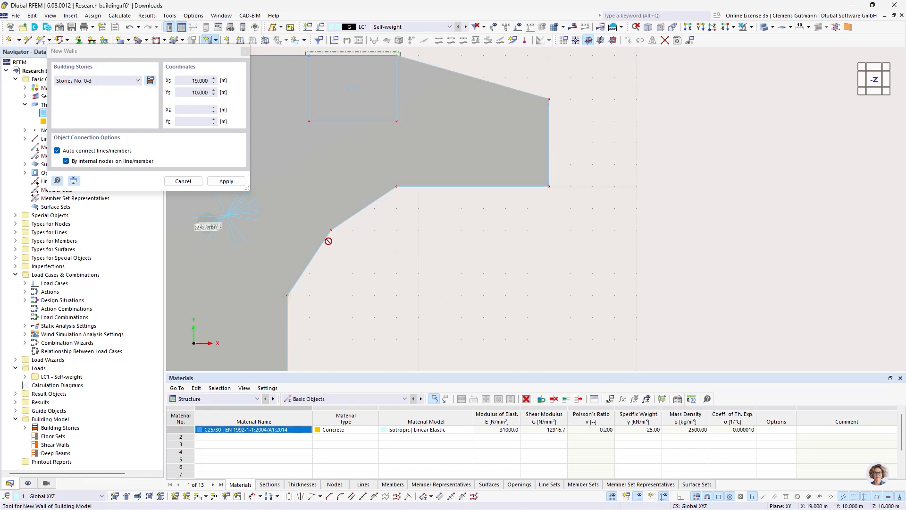
{"action": "left_click", "coordinate": [287, 295]}
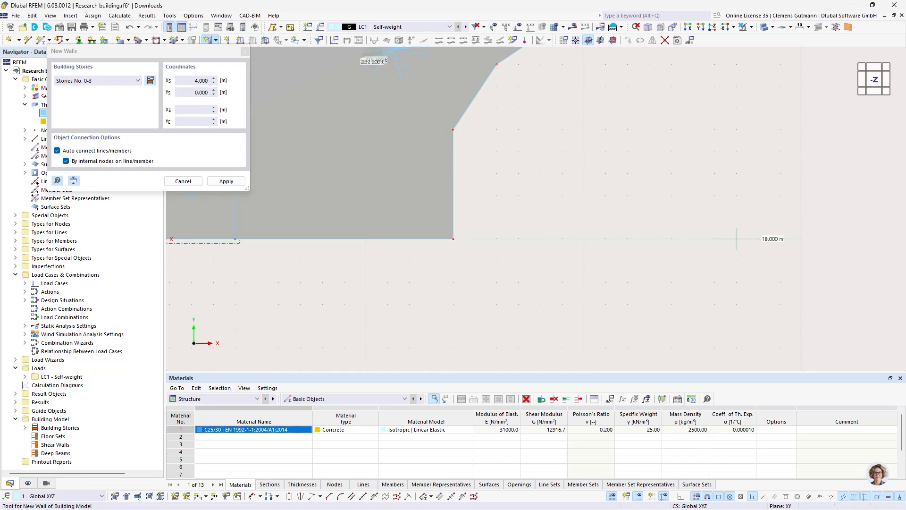
{"action": "scroll", "coordinate": [462, 243], "scroll_direction": "down", "scroll_amount": 3}
{"action": "middle_click_drag", "start_coordinate": [477, 262], "coordinate": [556, 196], "text": "ctrl"}
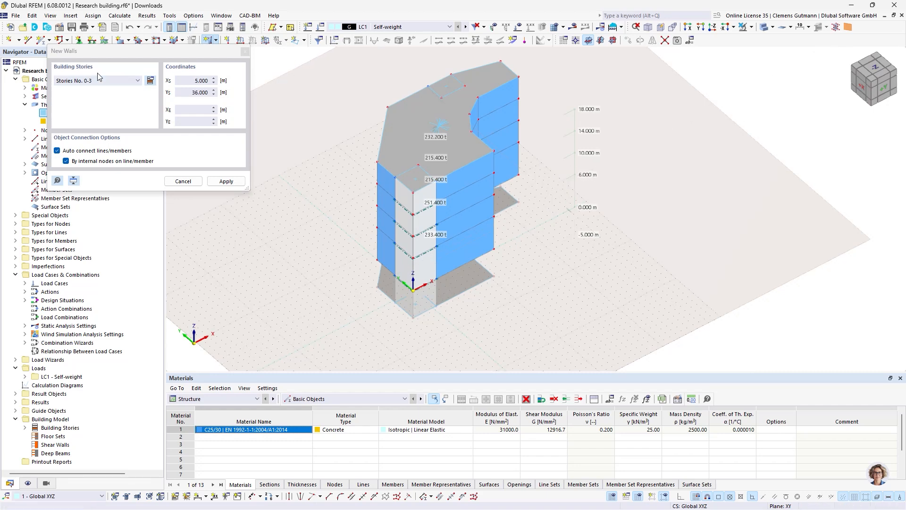
Assign the new walls to story -1 only, excluding stories 0 to 3
{"action": "left_click", "coordinate": [106, 80]}
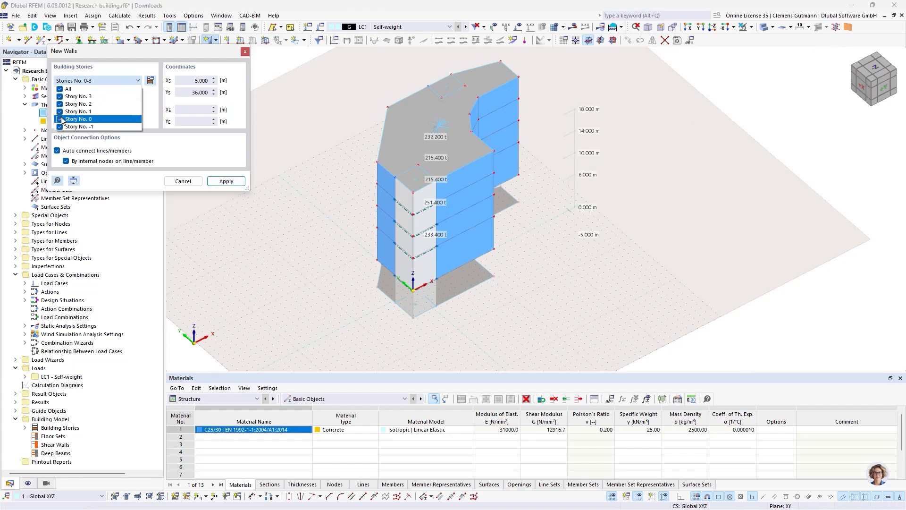
{"action": "left_click", "coordinate": [61, 119]}
{"action": "left_click", "coordinate": [61, 111]}
{"action": "left_click", "coordinate": [61, 104]}
{"action": "left_click", "coordinate": [61, 96]}
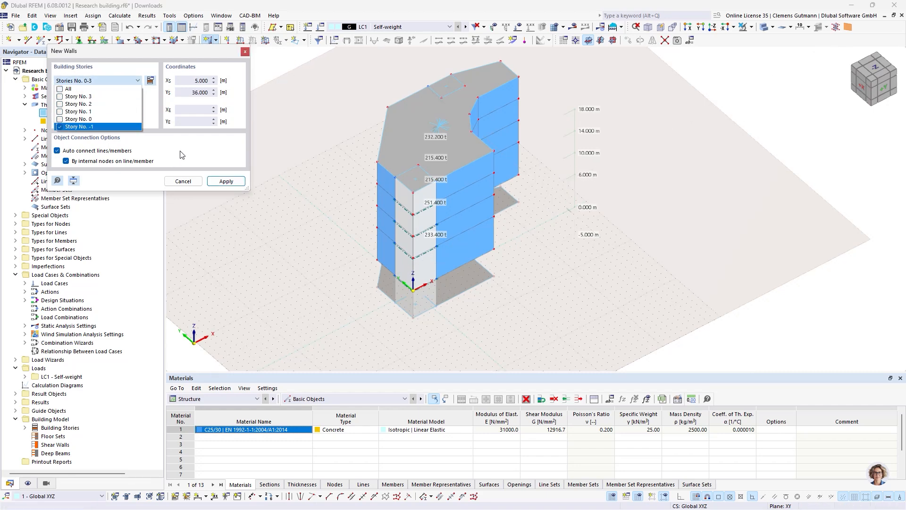
{"action": "left_click", "coordinate": [182, 154]}
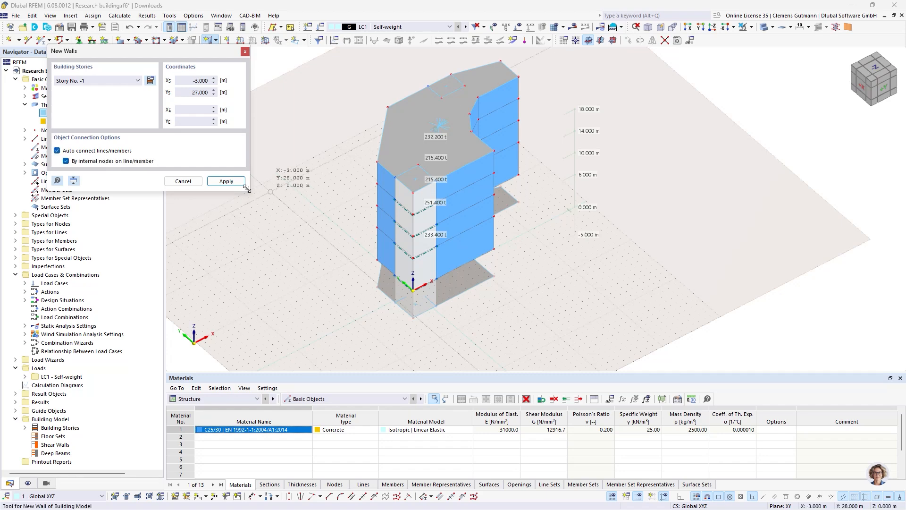
Define the next walls with Standard stiffness type, using the 240 mm uniform thickness in C25/30 concrete
{"action": "left_click", "coordinate": [226, 181]}
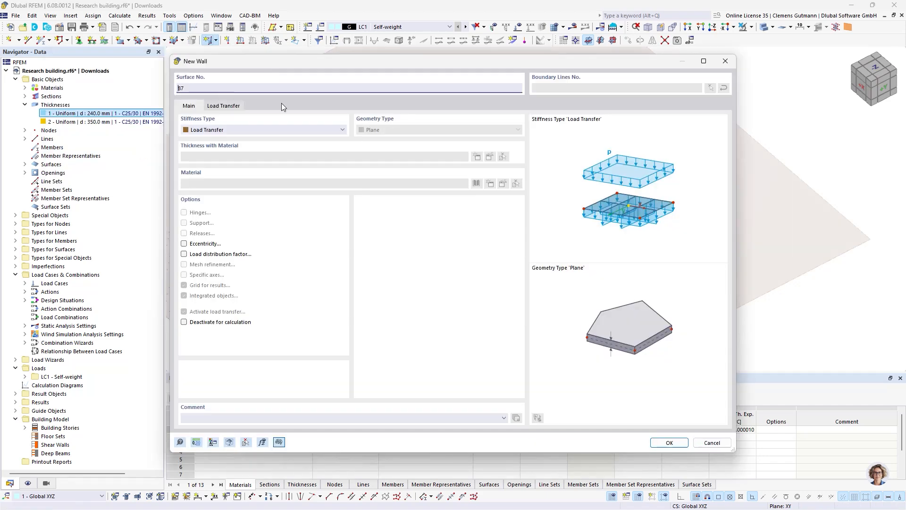
{"action": "left_click", "coordinate": [265, 129]}
{"action": "left_click", "coordinate": [217, 138]}
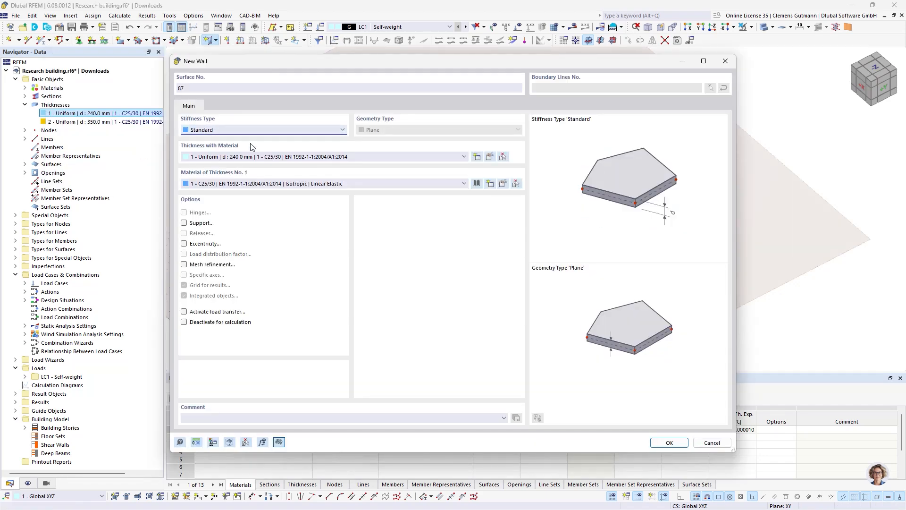
{"action": "left_click", "coordinate": [671, 442]}
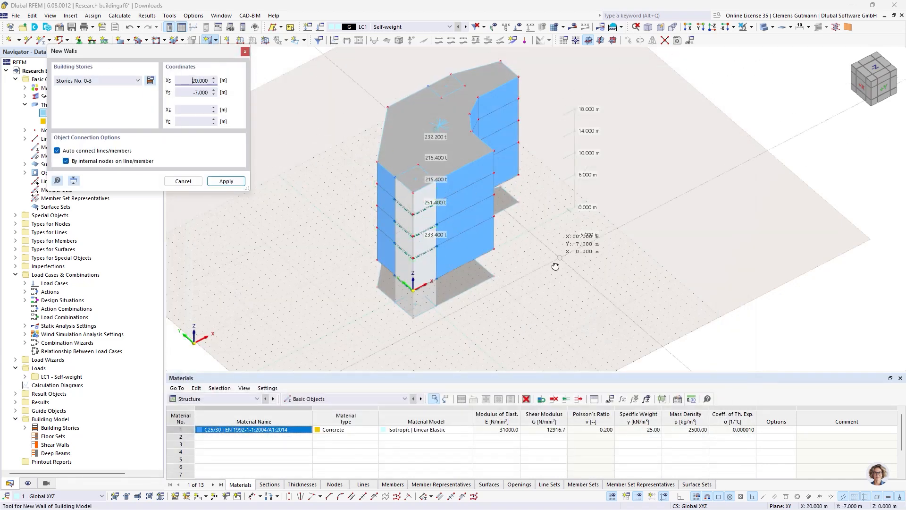
Restrict the standard concrete walls to story -1 by excluding stories 0 to 3
{"action": "left_click", "coordinate": [103, 83]}
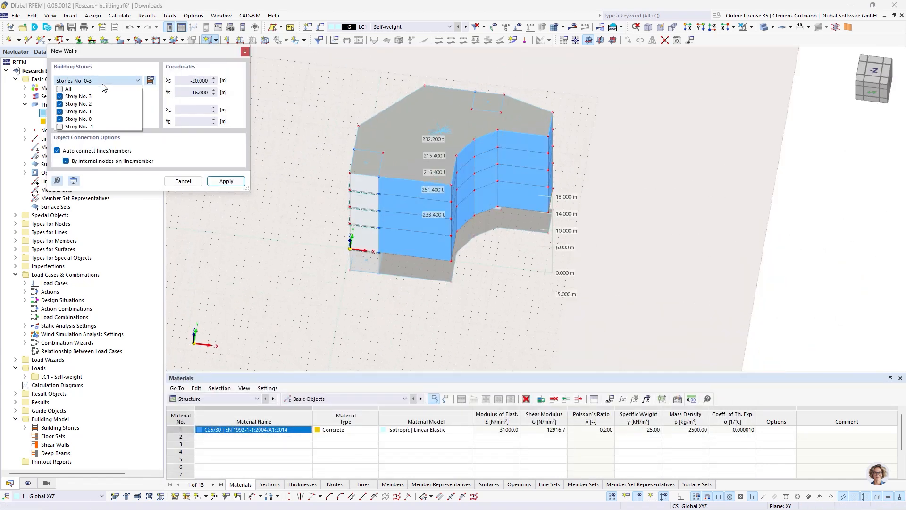
{"action": "left_click", "coordinate": [59, 96]}
{"action": "left_click", "coordinate": [59, 104]}
{"action": "left_click", "coordinate": [59, 112]}
{"action": "left_click", "coordinate": [59, 119]}
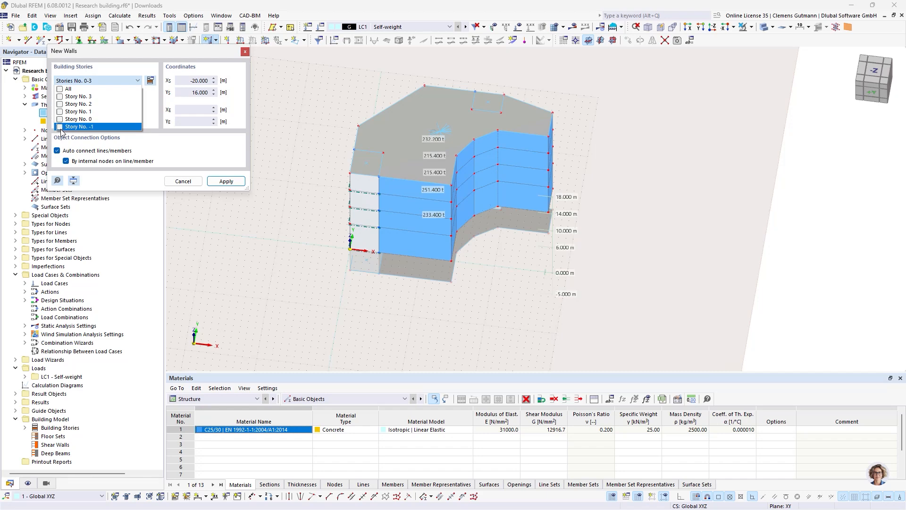
{"action": "left_click", "coordinate": [60, 126]}
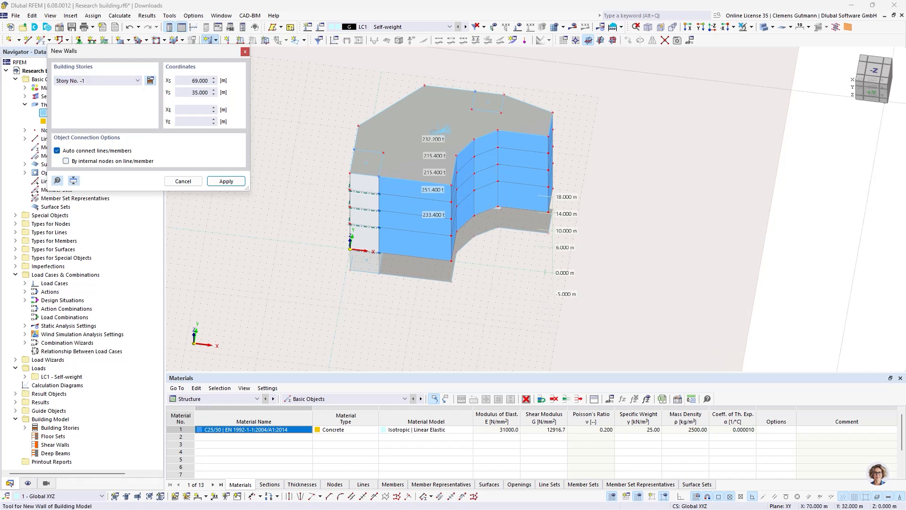
Place the basement walls in plan view from (0, 4) through (0, 8) and (8, 16) to (15, 16)
{"action": "left_click", "coordinate": [711, 27]}
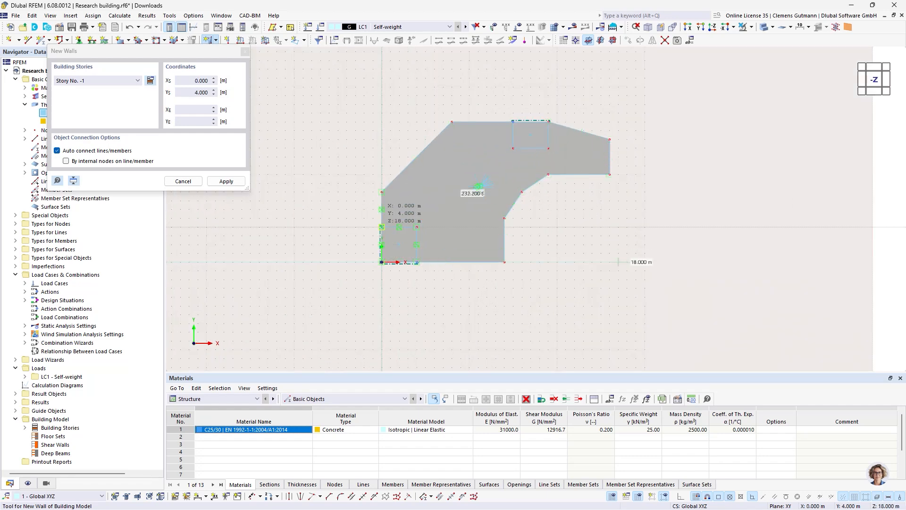
{"action": "left_click", "coordinate": [382, 227]}
{"action": "left_click", "coordinate": [381, 192]}
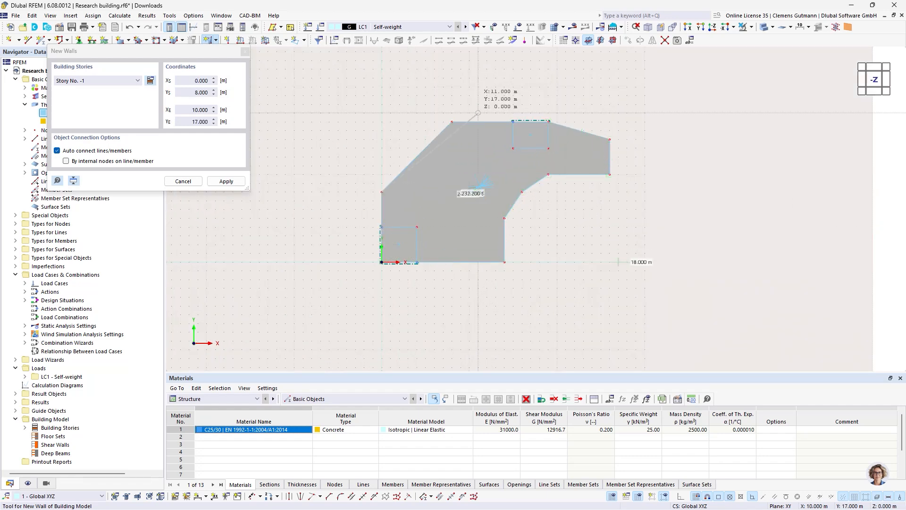
{"action": "left_click", "coordinate": [451, 122]}
{"action": "scroll", "coordinate": [547, 100], "scroll_direction": "up", "scroll_amount": 3}
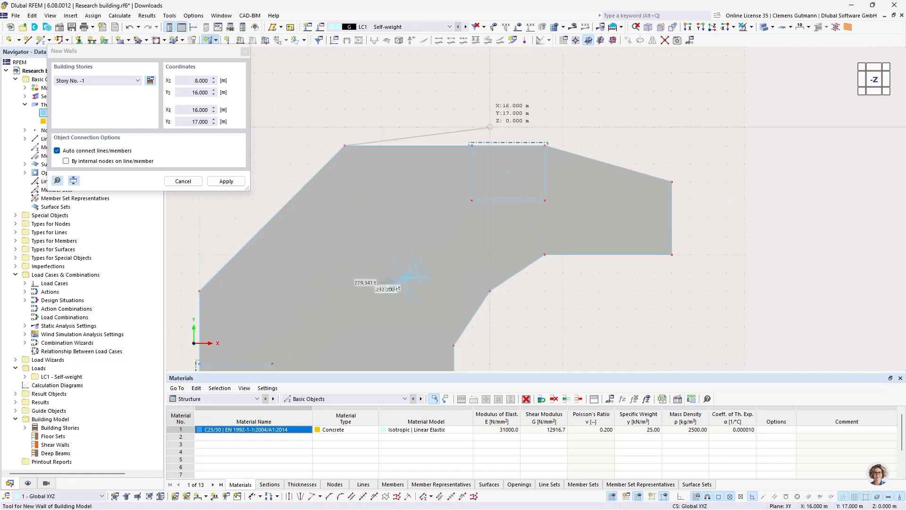
{"action": "left_click", "coordinate": [472, 146]}
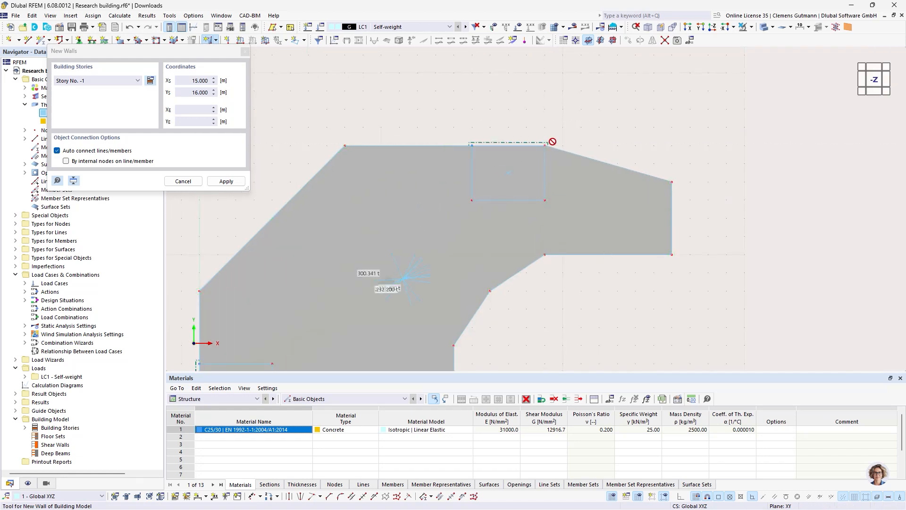
Place the remaining basement walls from (19, 16) through (26, 14), (26, 10) and the recess edge to (14, 0) and the origin core, and end wall placement
{"action": "left_click", "coordinate": [671, 181]}
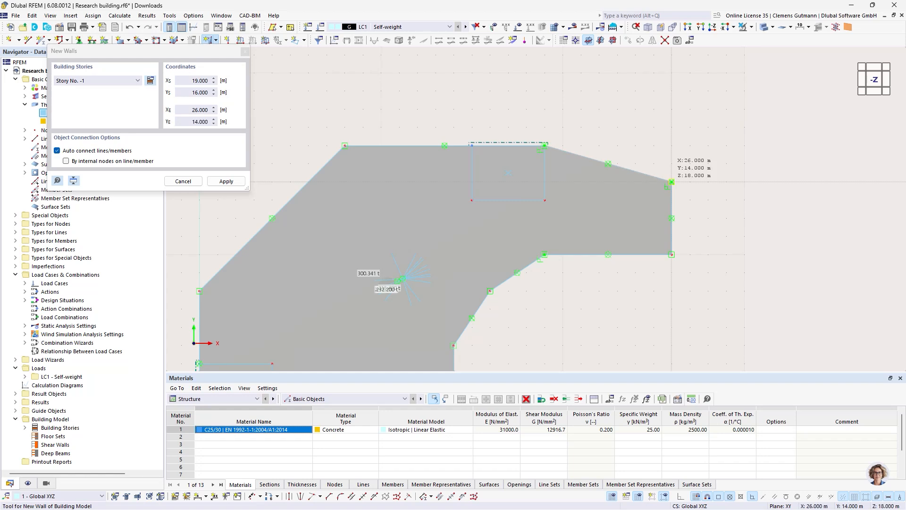
{"action": "left_click", "coordinate": [672, 255]}
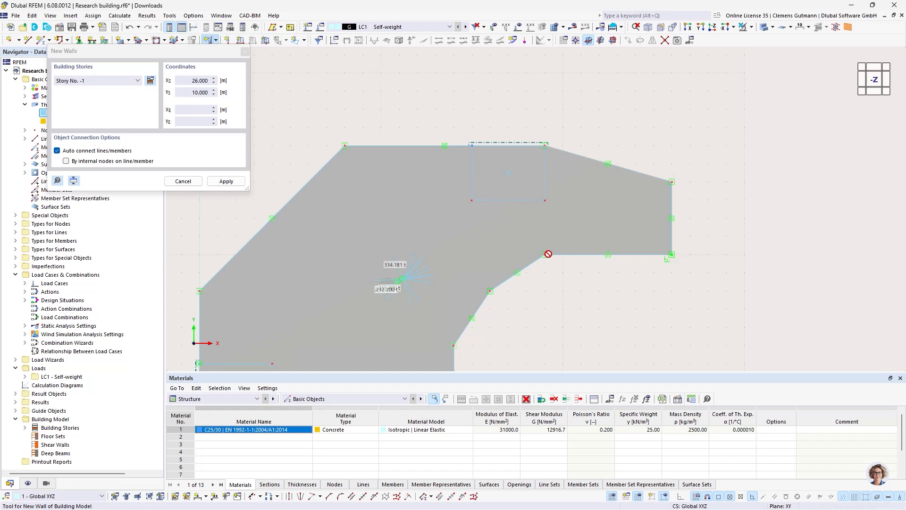
{"action": "left_click", "coordinate": [545, 254]}
{"action": "left_click", "coordinate": [489, 291]}
{"action": "left_click", "coordinate": [453, 346]}
{"action": "middle_click_drag", "start_coordinate": [508, 327], "coordinate": [578, 87]}
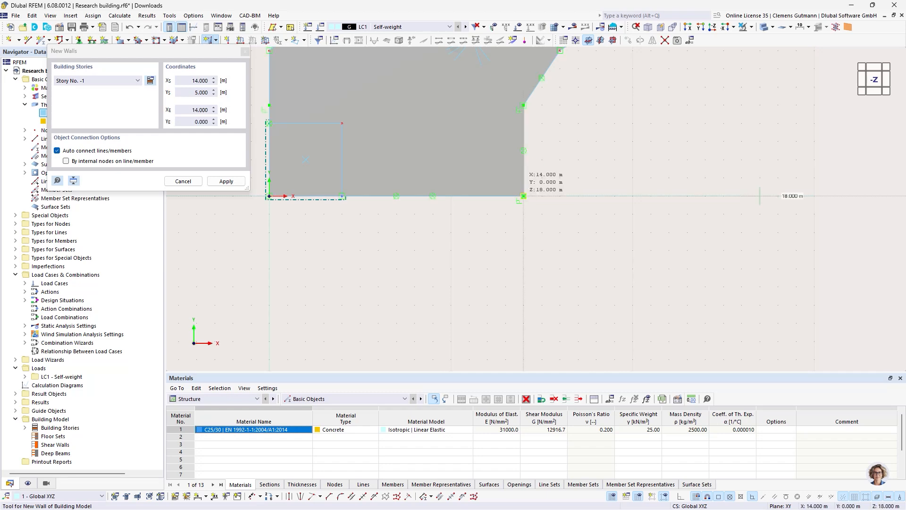
{"action": "left_click", "coordinate": [523, 195]}
{"action": "key", "text": "Escape"}
{"action": "scroll", "coordinate": [455, 240], "scroll_direction": "down", "scroll_amount": 5}
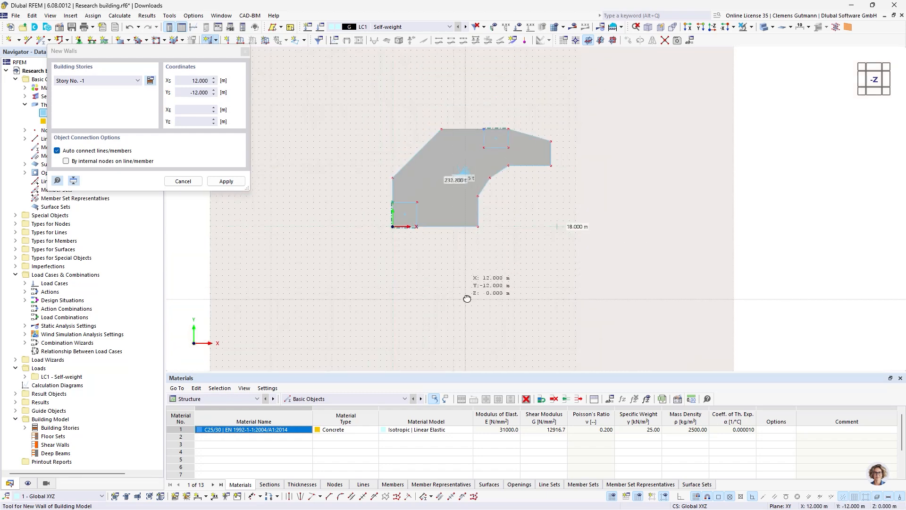
{"action": "middle_click_drag", "start_coordinate": [467, 298], "coordinate": [448, 162], "text": "ctrl"}
{"action": "key", "text": "Escape"}
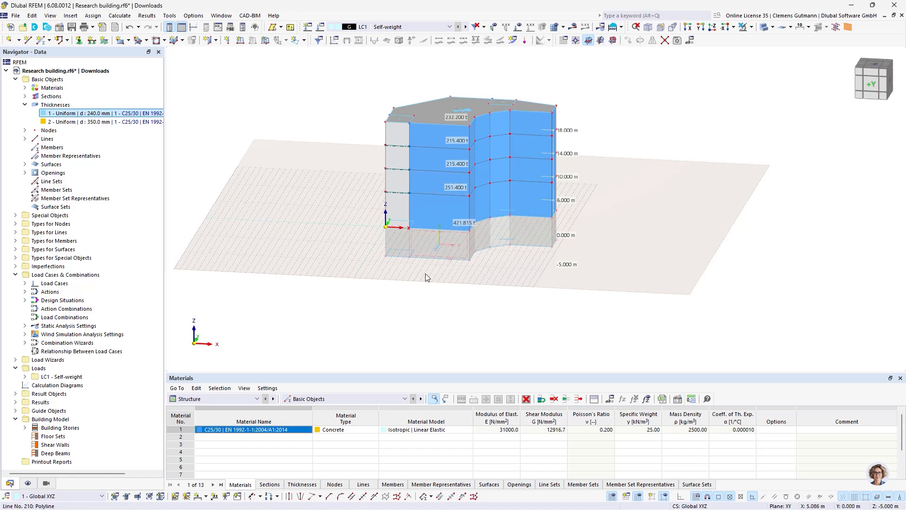
{"action": "middle_click_drag", "start_coordinate": [332, 247], "coordinate": [544, 320], "text": "ctrl"}
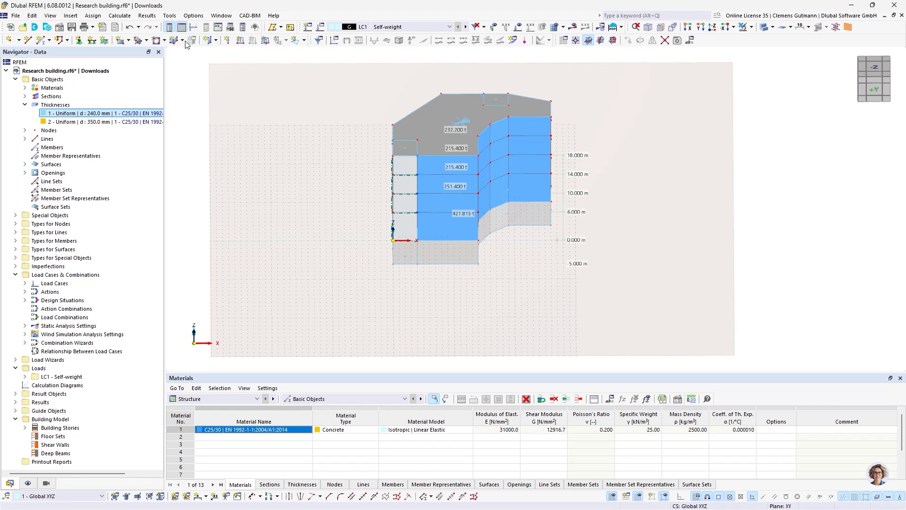
Start defining a new building model column of member type Beam with hinges enabled
{"action": "left_click", "coordinate": [214, 40]}
{"action": "left_click", "coordinate": [237, 56]}
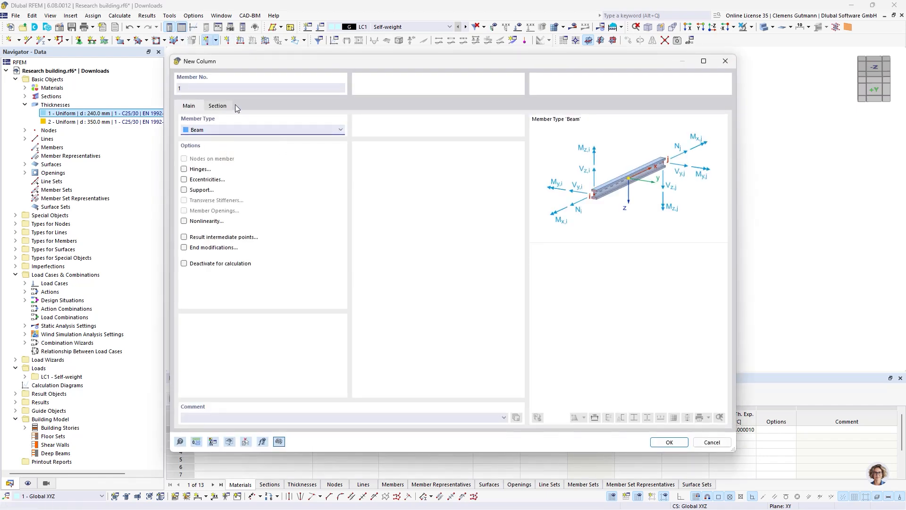
{"action": "left_click", "coordinate": [193, 169]}
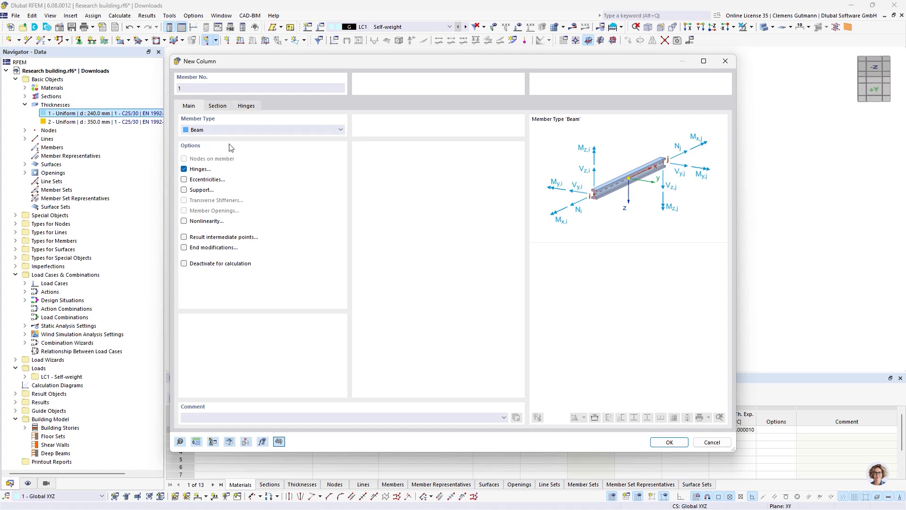
Create a local xyz member hinge releasing φy and φz, assign it to both column ends, and accept the column definition
{"action": "left_click", "coordinate": [247, 106]}
{"action": "left_click", "coordinate": [272, 147]}
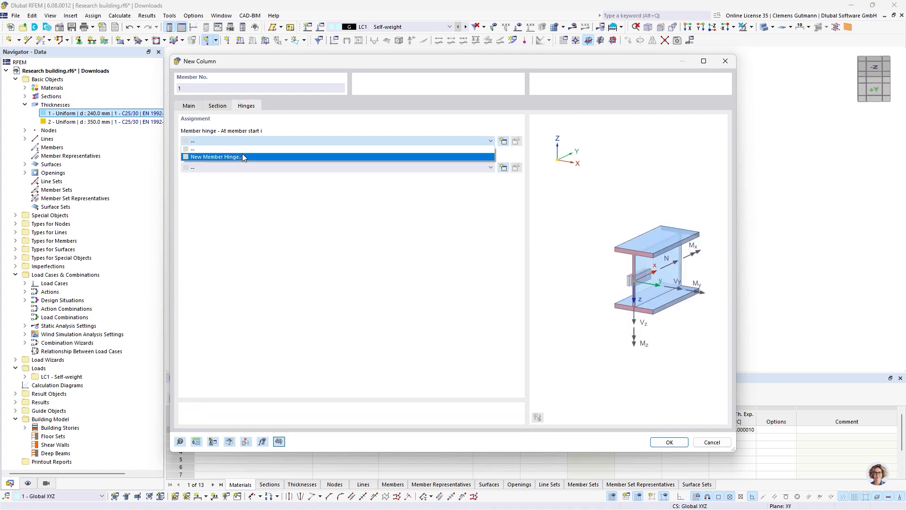
{"action": "left_click", "coordinate": [276, 157]}
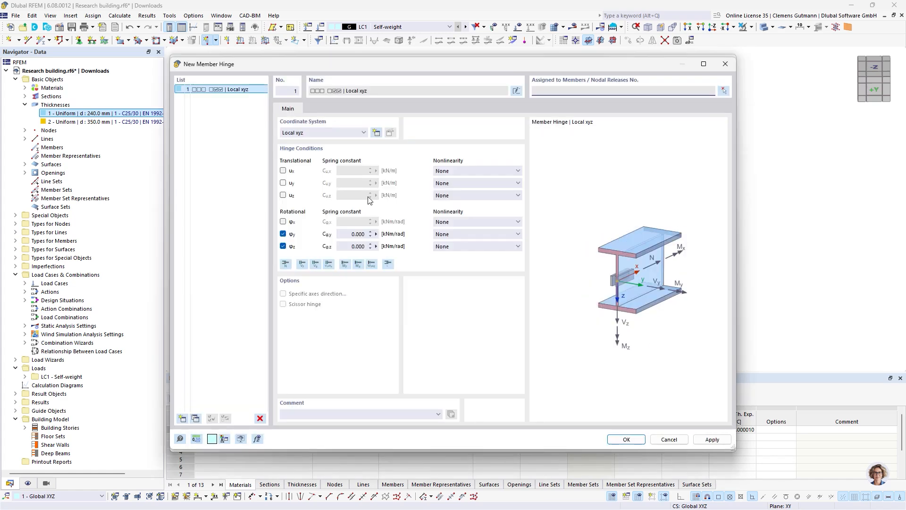
{"action": "left_click", "coordinate": [633, 440]}
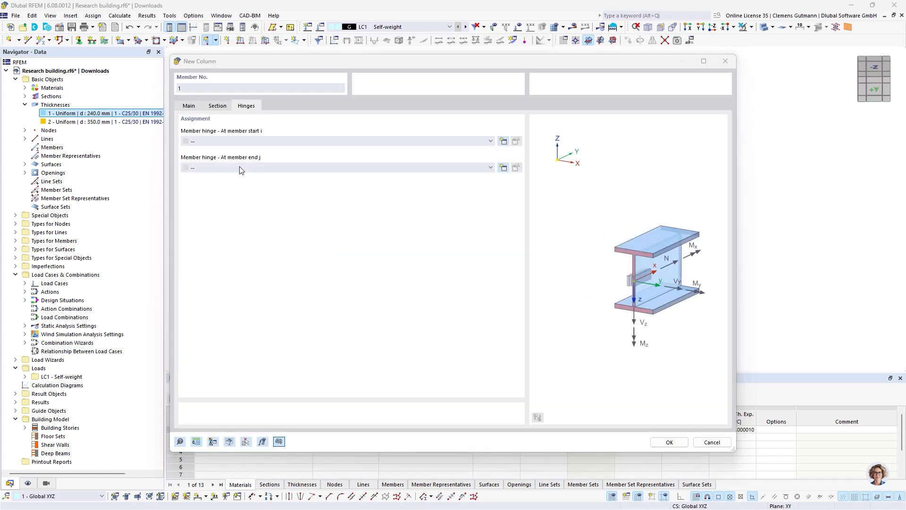
{"action": "left_click", "coordinate": [239, 168]}
{"action": "left_click", "coordinate": [238, 178]}
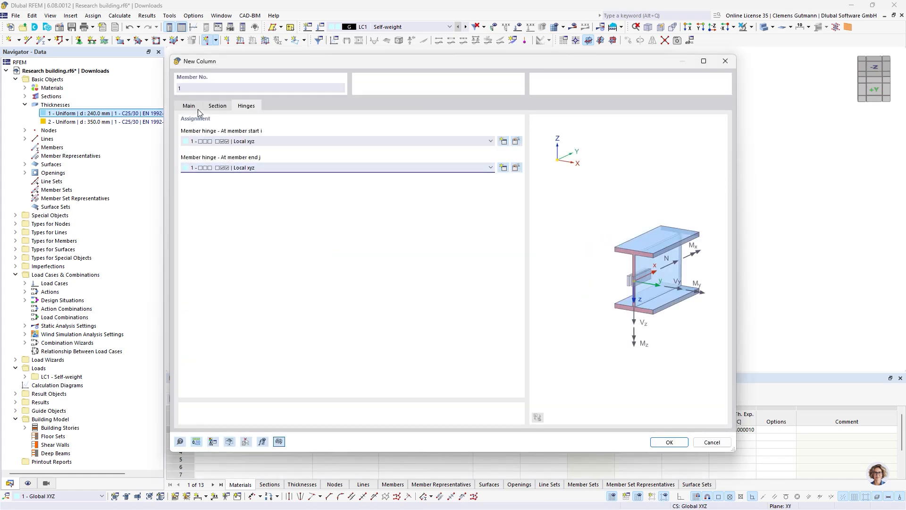
{"action": "left_click", "coordinate": [669, 442]}
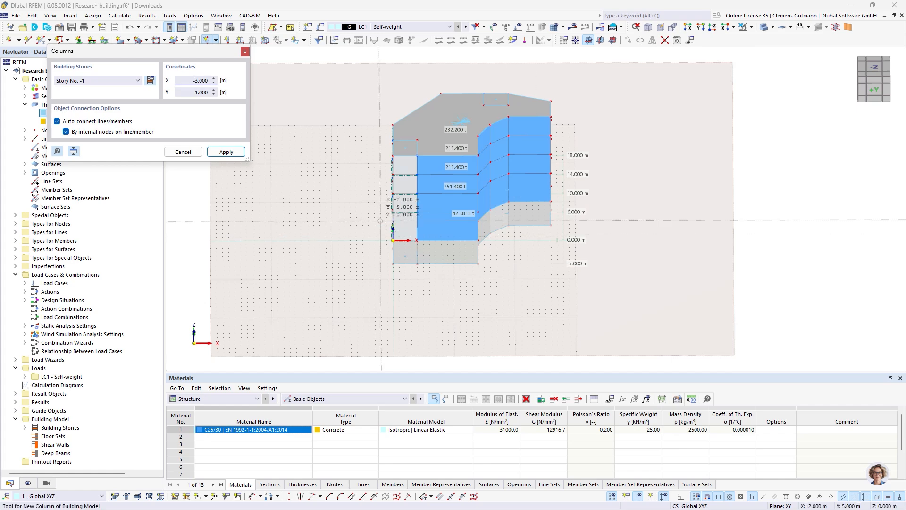
Show the model as a wireframe in plan view and set the column placement to all stories, No. -1 to 3
{"action": "left_click", "coordinate": [717, 29]}
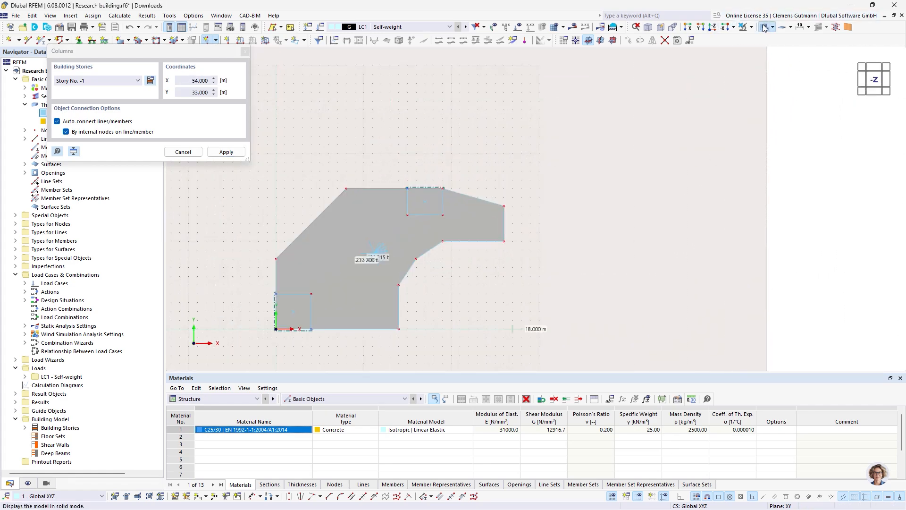
{"action": "left_click", "coordinate": [765, 29]}
{"action": "left_click", "coordinate": [765, 29]}
{"action": "scroll", "coordinate": [324, 326], "scroll_direction": "up", "scroll_amount": 8}
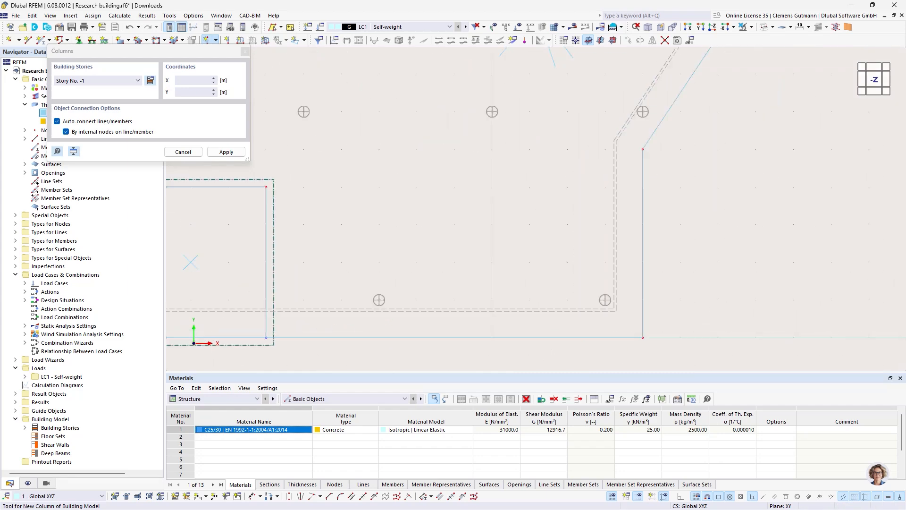
{"action": "scroll", "coordinate": [381, 302], "scroll_direction": "up", "scroll_amount": 6}
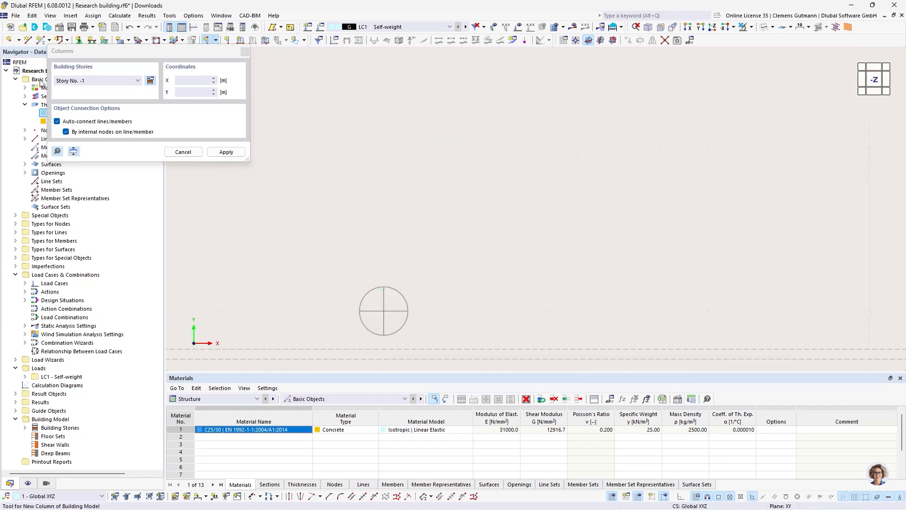
{"action": "left_click", "coordinate": [96, 80]}
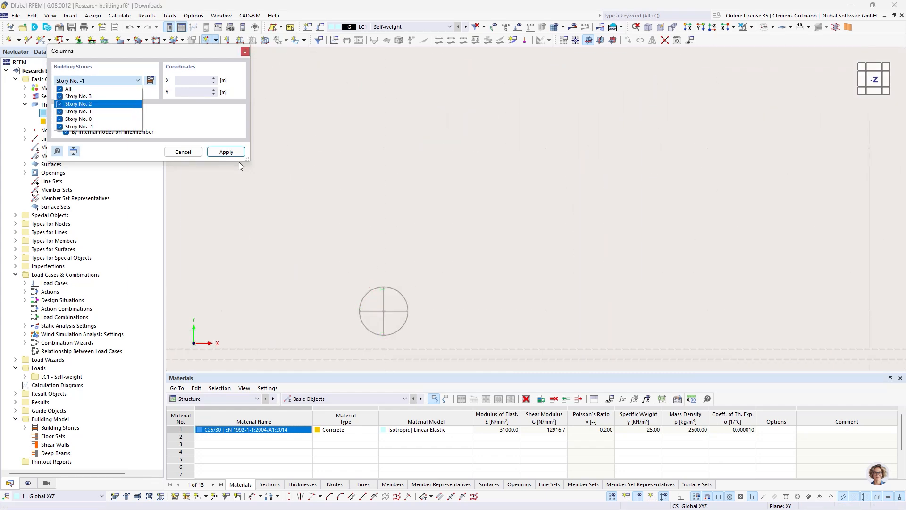
{"action": "left_click", "coordinate": [126, 144]}
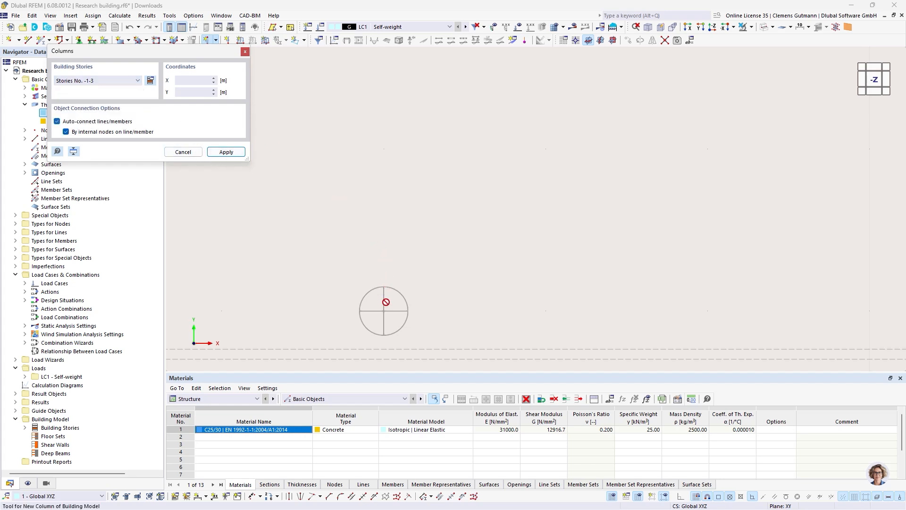
Place two columns on the circular layout marks along the lower wall line, between the origin core and the wall corner
{"action": "left_click", "coordinate": [226, 152]}
{"action": "scroll", "coordinate": [313, 261], "scroll_direction": "down", "scroll_amount": 2}
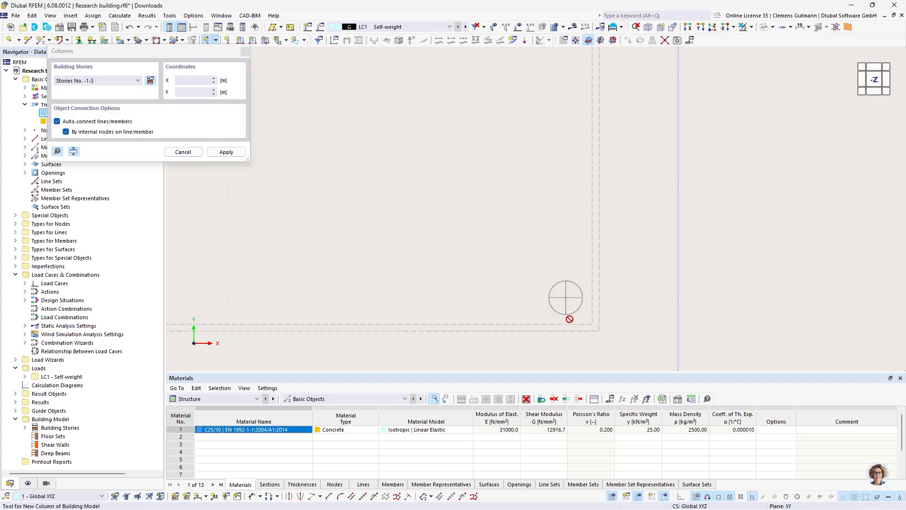
{"action": "left_click", "coordinate": [566, 298]}
{"action": "scroll", "coordinate": [566, 305], "scroll_direction": "down", "scroll_amount": 8}
{"action": "scroll", "coordinate": [486, 151], "scroll_direction": "up", "scroll_amount": 1}
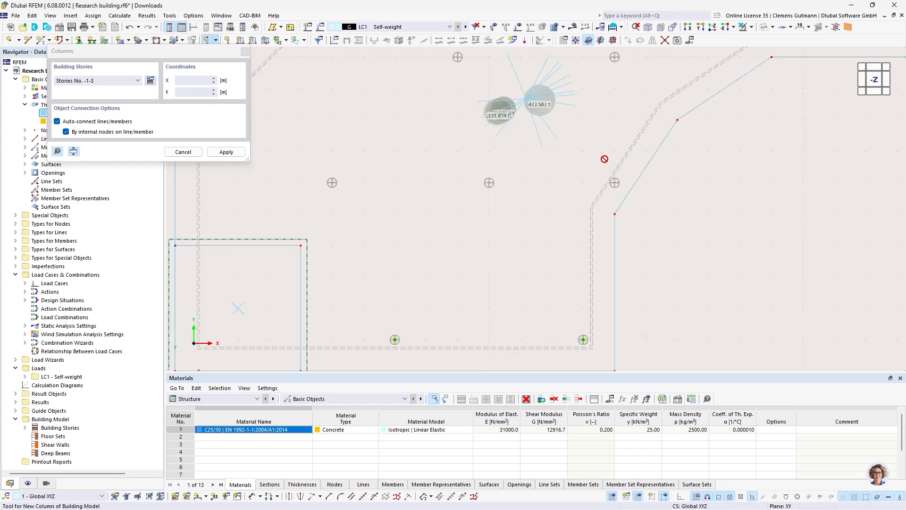
Place the three columns on the layout marks of the middle row, from the recess edge back towards the outer wall
{"action": "scroll", "coordinate": [605, 159], "scroll_direction": "up", "scroll_amount": 6}
{"action": "left_click", "coordinate": [634, 229]}
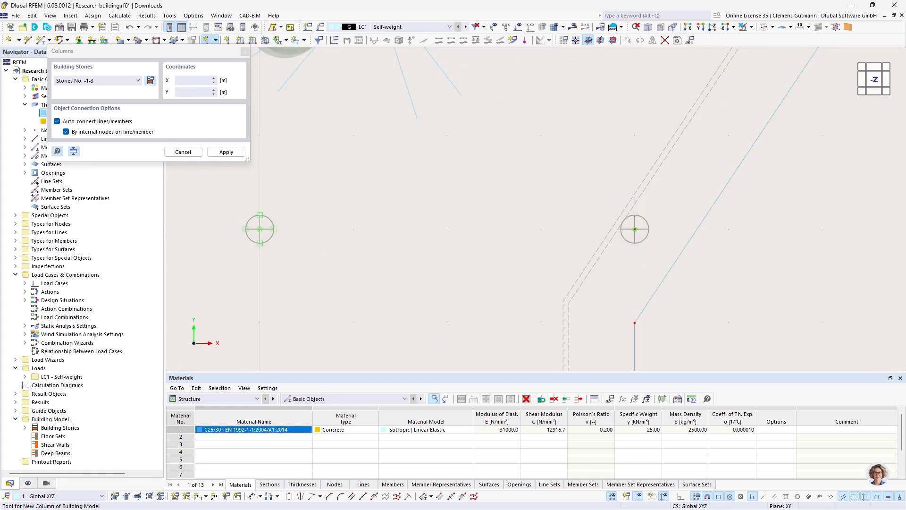
{"action": "scroll", "coordinate": [717, 209], "scroll_direction": "down", "scroll_amount": 6}
{"action": "scroll", "coordinate": [409, 217], "scroll_direction": "up", "scroll_amount": 6}
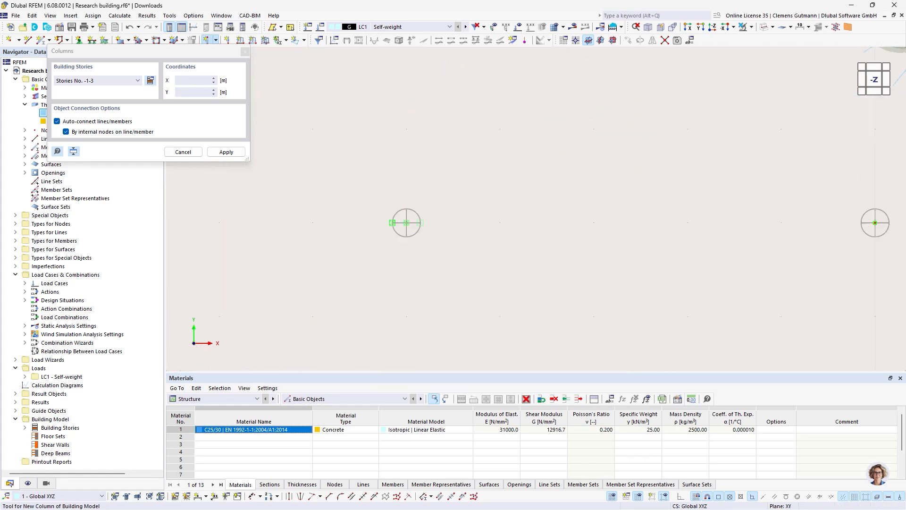
{"action": "left_click", "coordinate": [406, 223]}
Place columns on the mark just below the outer wall's bend and on the mark at (5, 11) beside the slanted wall
{"action": "scroll", "coordinate": [477, 210], "scroll_direction": "down", "scroll_amount": 5}
{"action": "scroll", "coordinate": [423, 239], "scroll_direction": "up", "scroll_amount": 5}
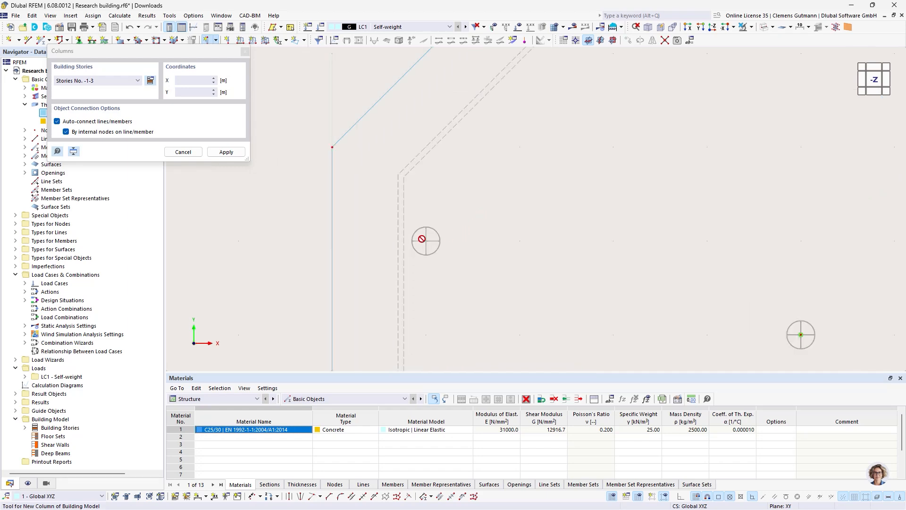
{"action": "left_click", "coordinate": [425, 241]}
{"action": "scroll", "coordinate": [328, 269], "scroll_direction": "down", "scroll_amount": 5}
{"action": "scroll", "coordinate": [431, 161], "scroll_direction": "up", "scroll_amount": 5}
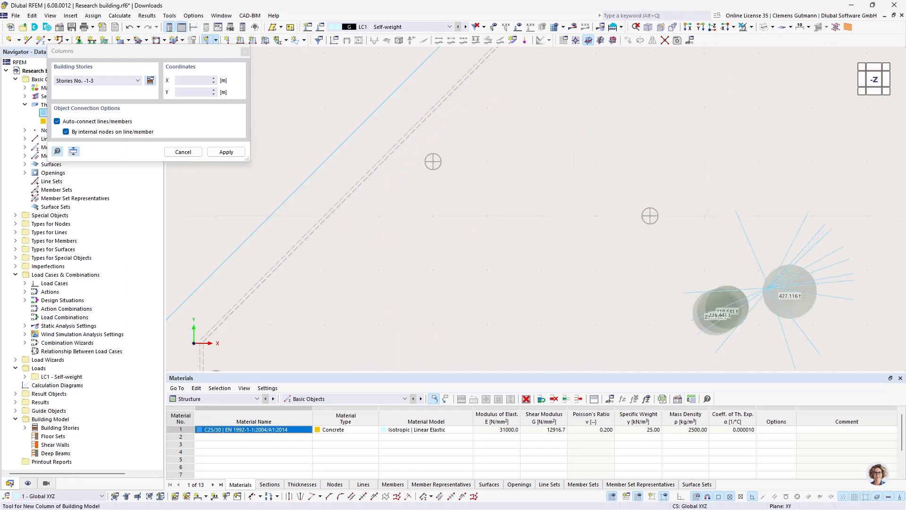
{"action": "left_click", "coordinate": [432, 161]}
{"action": "scroll", "coordinate": [432, 161], "scroll_direction": "up", "scroll_amount": 5}
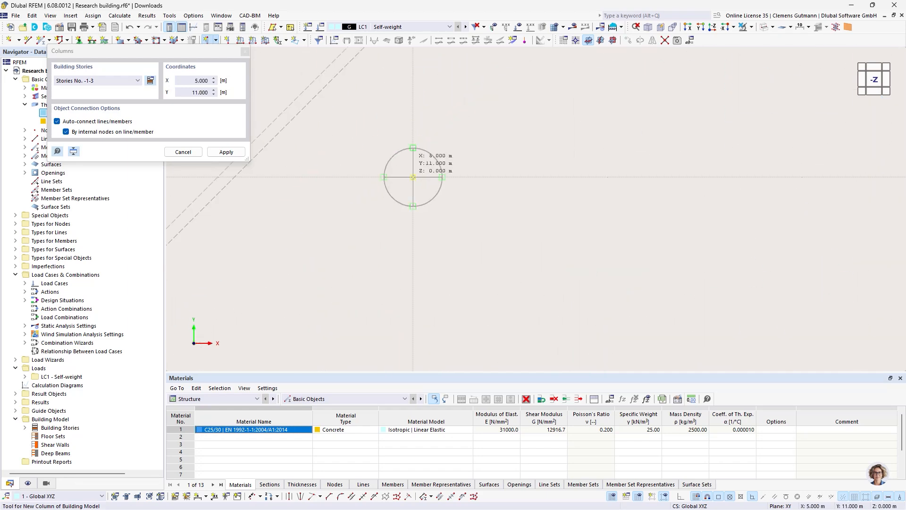
Place three columns on the interior marks running from the building's centre to the start of the wing's straight recess wall
{"action": "scroll", "coordinate": [215, 223], "scroll_direction": "down", "scroll_amount": 5}
{"action": "scroll", "coordinate": [465, 216], "scroll_direction": "up", "scroll_amount": 5}
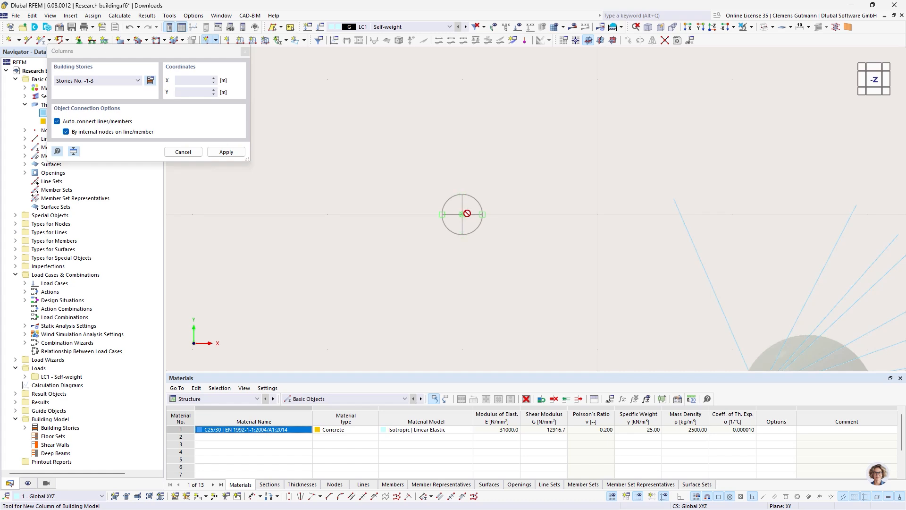
{"action": "scroll", "coordinate": [343, 231], "scroll_direction": "down", "scroll_amount": 8}
{"action": "scroll", "coordinate": [460, 225], "scroll_direction": "up", "scroll_amount": 7}
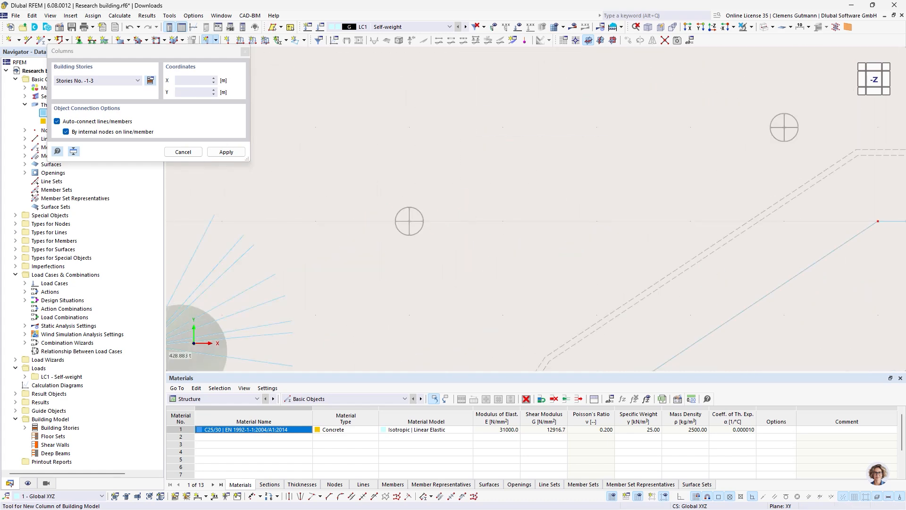
{"action": "scroll", "coordinate": [409, 214], "scroll_direction": "down", "scroll_amount": 6}
{"action": "scroll", "coordinate": [439, 217], "scroll_direction": "up", "scroll_amount": 5}
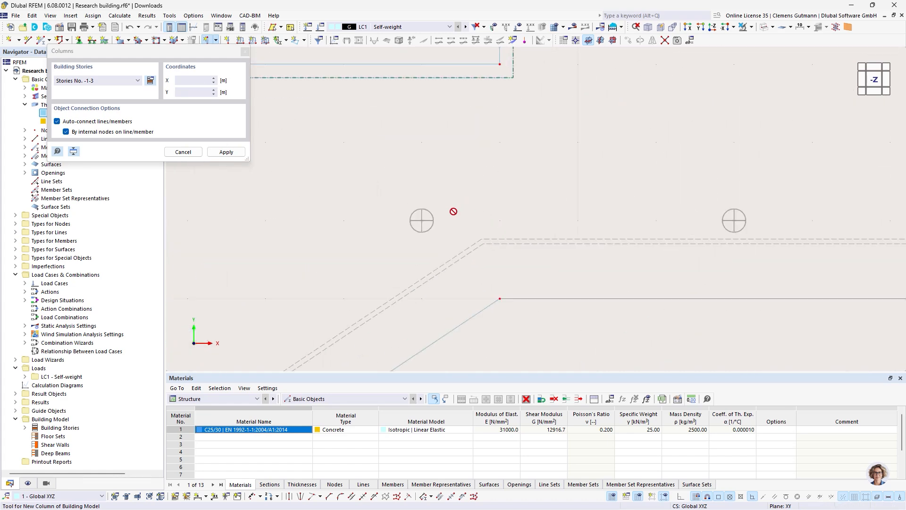
{"action": "left_click", "coordinate": [421, 220]}
Place columns on the wing's marks along the straight recess wall and beside the end wall
{"action": "scroll", "coordinate": [388, 240], "scroll_direction": "down", "scroll_amount": 6}
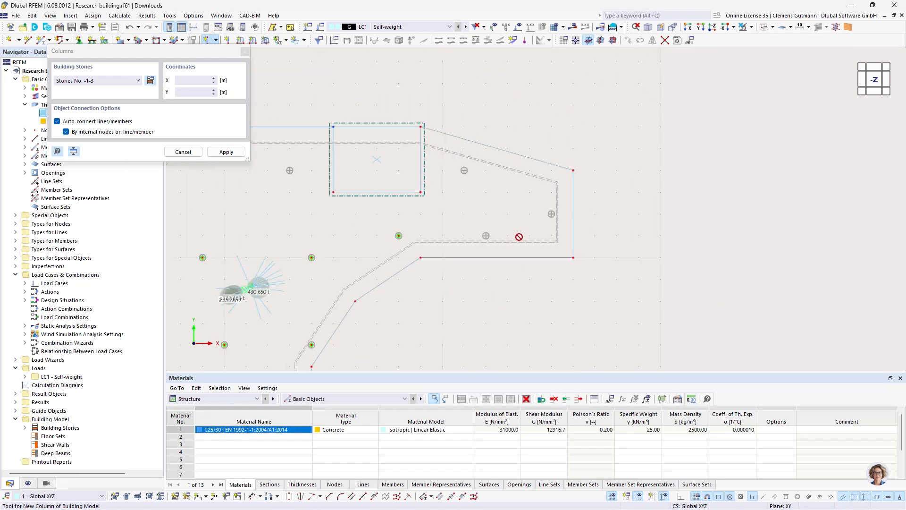
{"action": "scroll", "coordinate": [520, 237], "scroll_direction": "up", "scroll_amount": 6}
{"action": "left_click", "coordinate": [398, 230]}
{"action": "scroll", "coordinate": [492, 249], "scroll_direction": "down", "scroll_amount": 6}
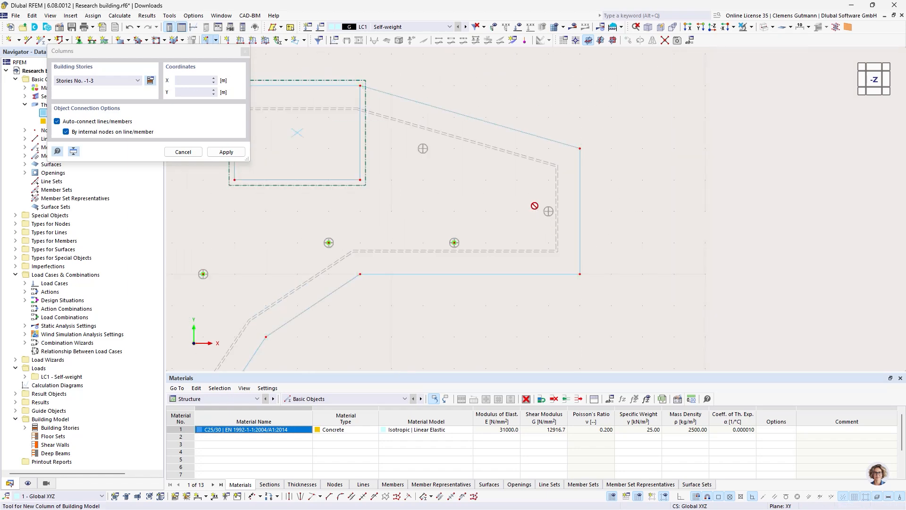
{"action": "scroll", "coordinate": [538, 207], "scroll_direction": "up", "scroll_amount": 6}
{"action": "left_click", "coordinate": [549, 221]}
Place the remaining columns on the marks of the upper row, including the one beside the slanted wall's upper corner
{"action": "scroll", "coordinate": [573, 236], "scroll_direction": "down", "scroll_amount": 6}
{"action": "scroll", "coordinate": [452, 173], "scroll_direction": "up", "scroll_amount": 8}
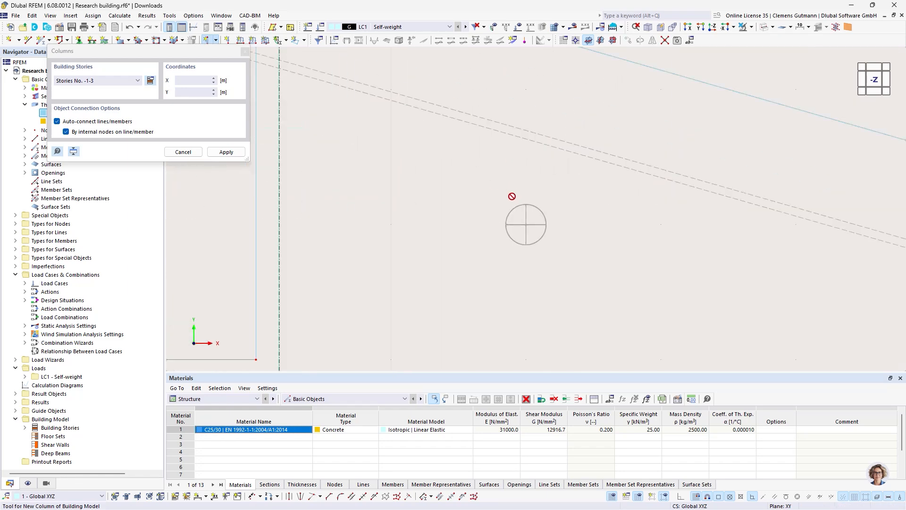
{"action": "left_click", "coordinate": [618, 213]}
{"action": "scroll", "coordinate": [618, 213], "scroll_direction": "down", "scroll_amount": 6}
{"action": "scroll", "coordinate": [388, 215], "scroll_direction": "up", "scroll_amount": 6}
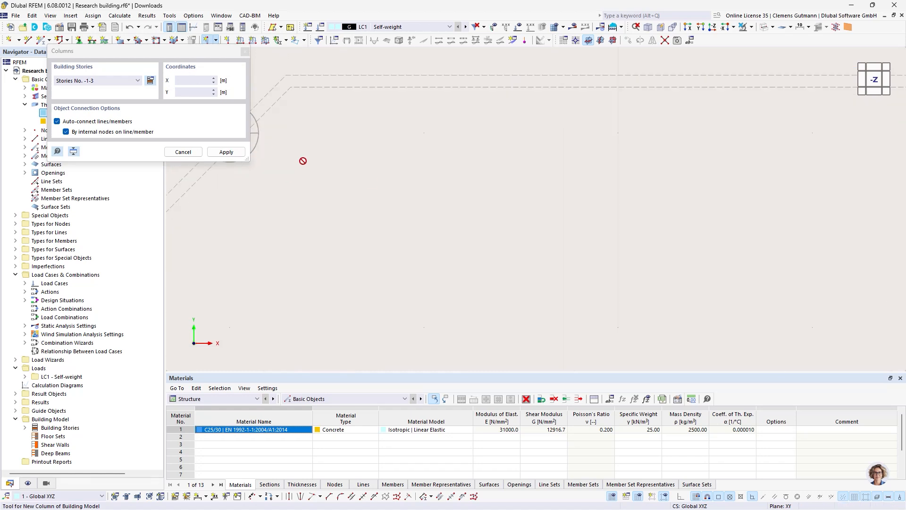
{"action": "scroll", "coordinate": [532, 256], "scroll_direction": "up", "scroll_amount": 4}
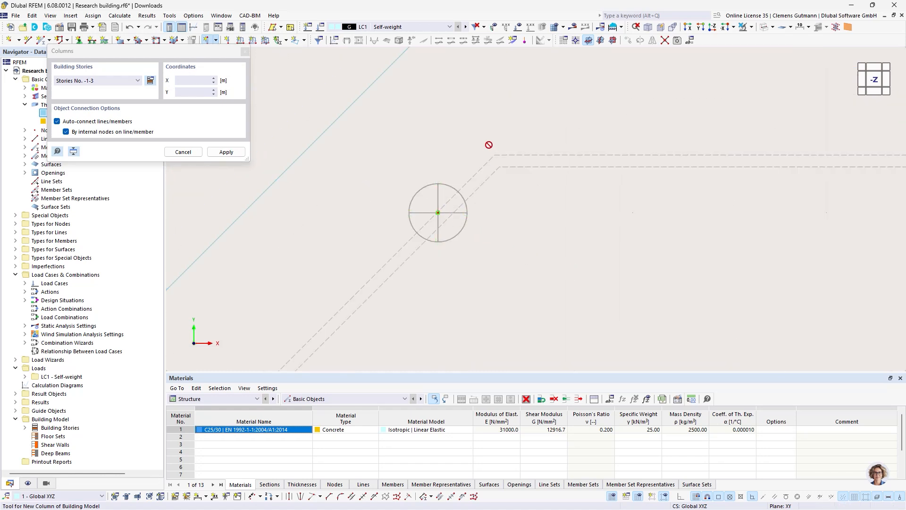
{"action": "scroll", "coordinate": [488, 146], "scroll_direction": "down", "scroll_amount": 3}
End the column placement and show the whole building in 3D with the solid display mode
{"action": "key", "text": "Escape"}
{"action": "scroll", "coordinate": [482, 173], "scroll_direction": "down", "scroll_amount": 3}
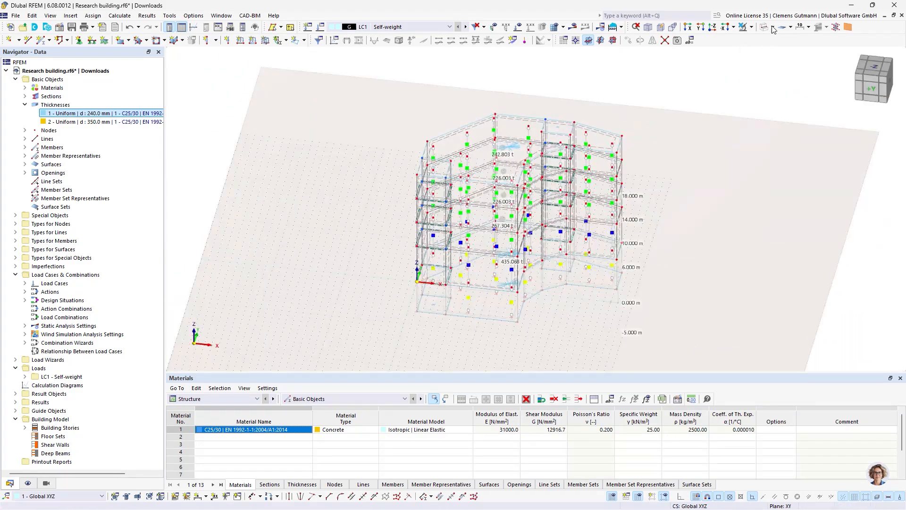
{"action": "left_click", "coordinate": [766, 27]}
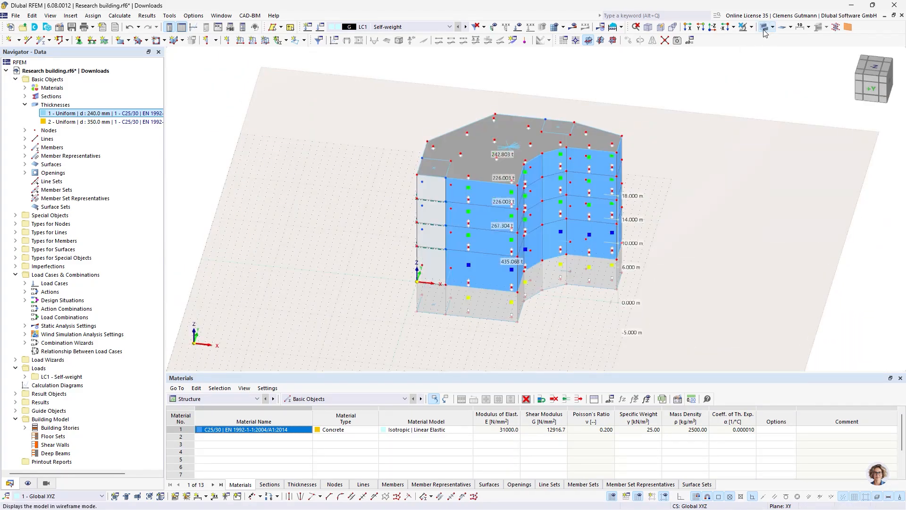
{"action": "middle_click_drag", "start_coordinate": [590, 325], "coordinate": [657, 322], "text": "ctrl"}
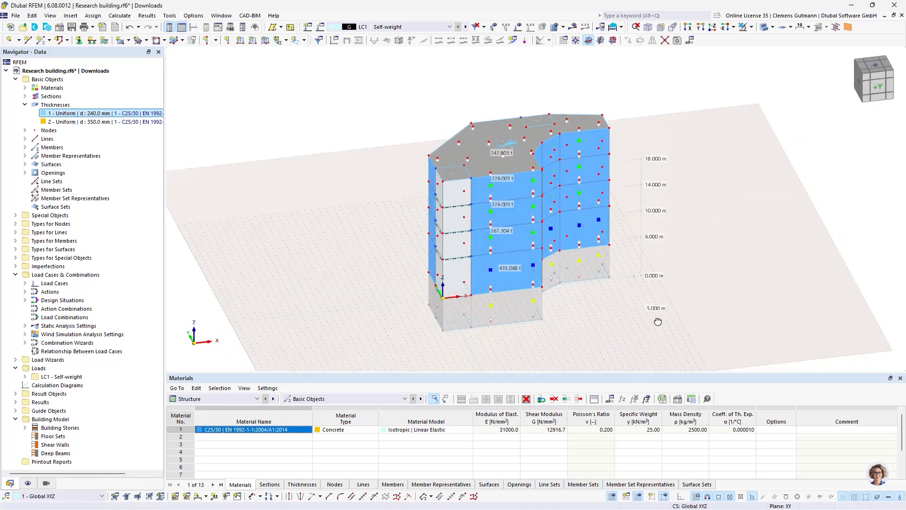
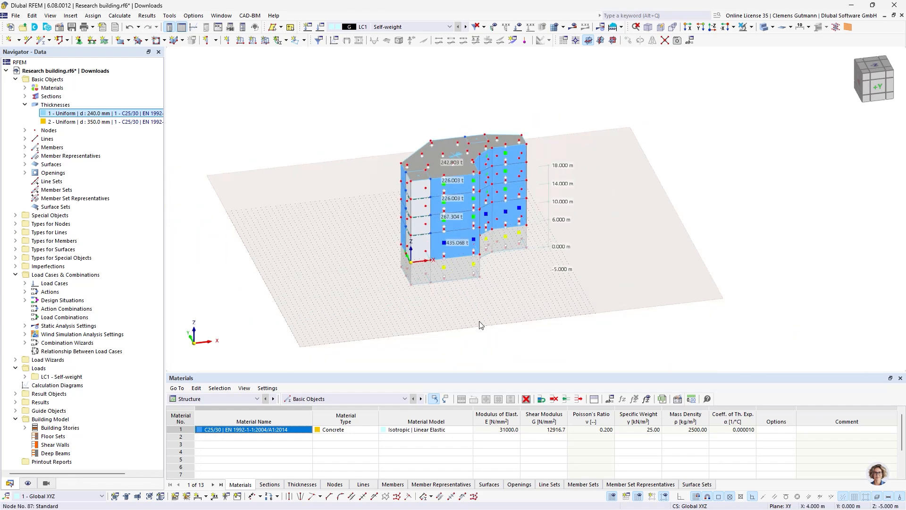
Expose the underside of the building and start defining a new surface support
{"action": "middle_click_drag", "start_coordinate": [465, 317], "coordinate": [465, 197], "text": "ctrl"}
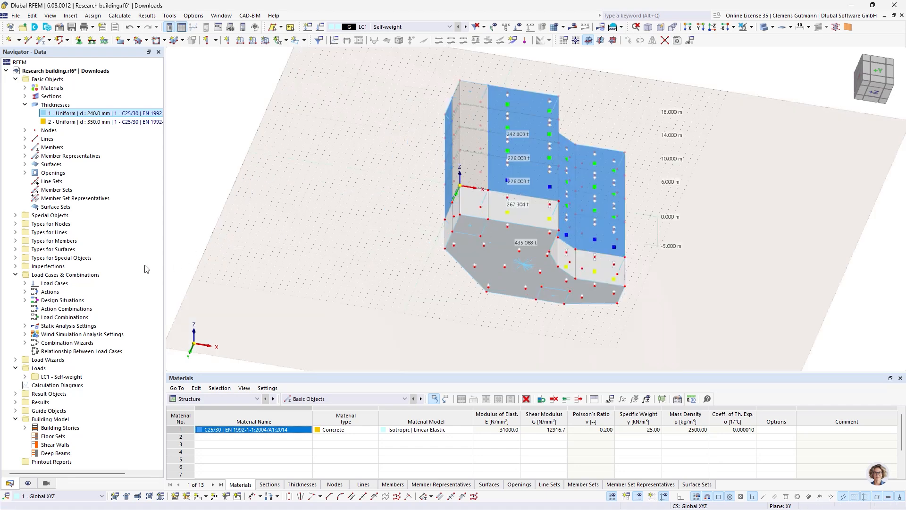
{"action": "left_click", "coordinate": [15, 241]}
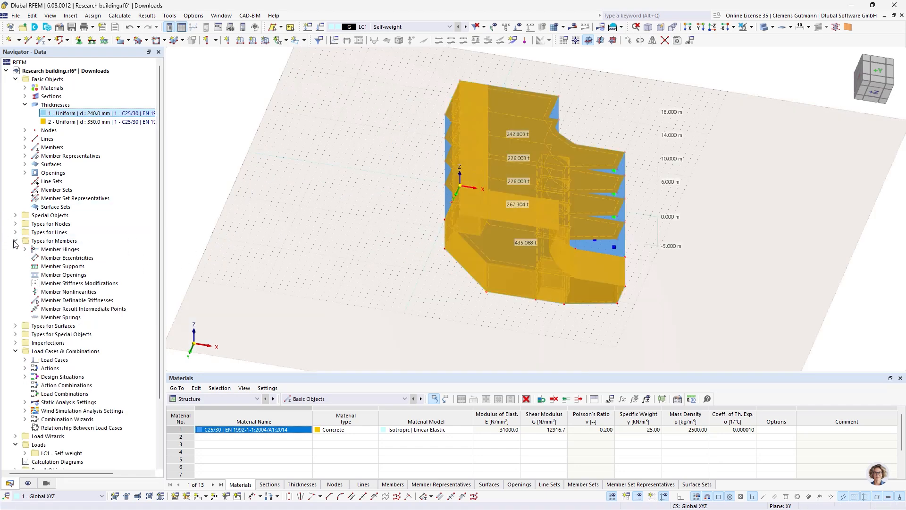
{"action": "left_click", "coordinate": [15, 242]}
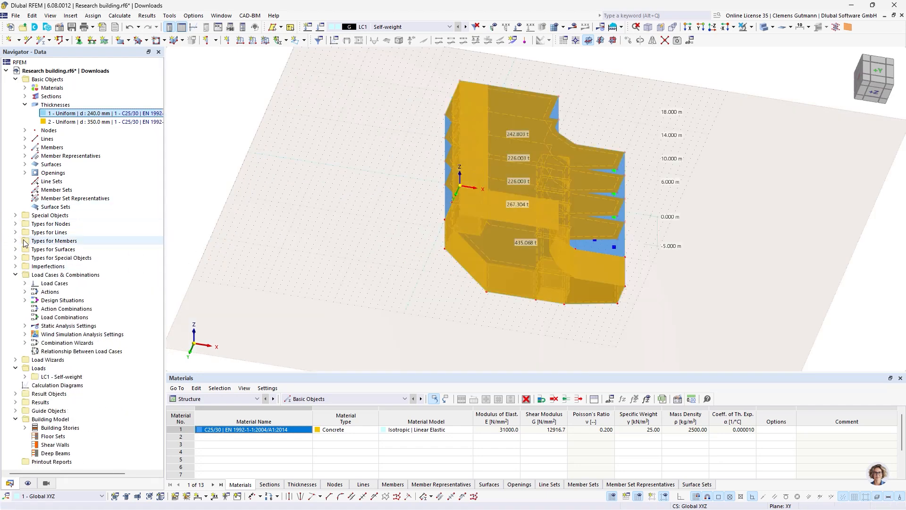
{"action": "left_click", "coordinate": [15, 249]}
{"action": "left_click", "coordinate": [25, 258]}
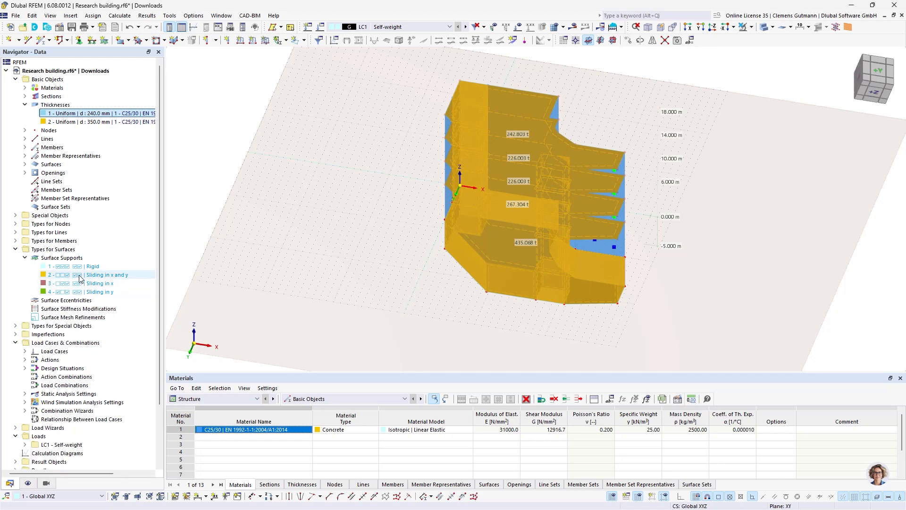
{"action": "right_click", "coordinate": [78, 258]}
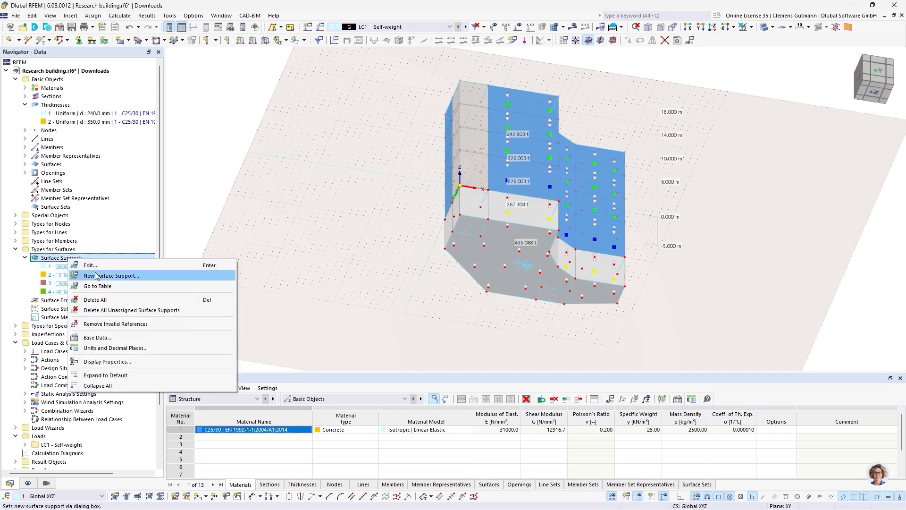
{"action": "left_click", "coordinate": [97, 273]}
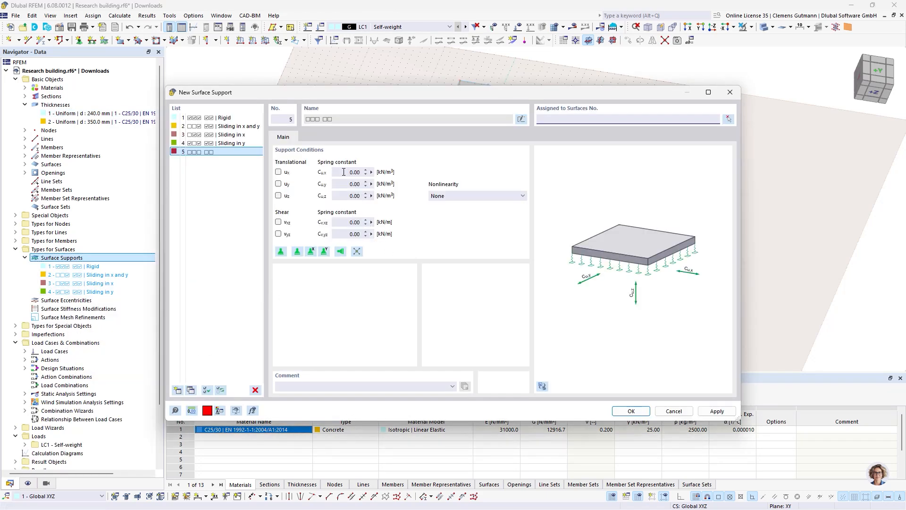
Set the support springs to Cu,x 1000, Cu,y 1000 and Cu,z 20000 kN/m³, and fix both shear directions vxz and vyz
{"action": "left_click", "coordinate": [354, 172]}
{"action": "type", "text": "1000"}
{"action": "key", "text": "Tab"}
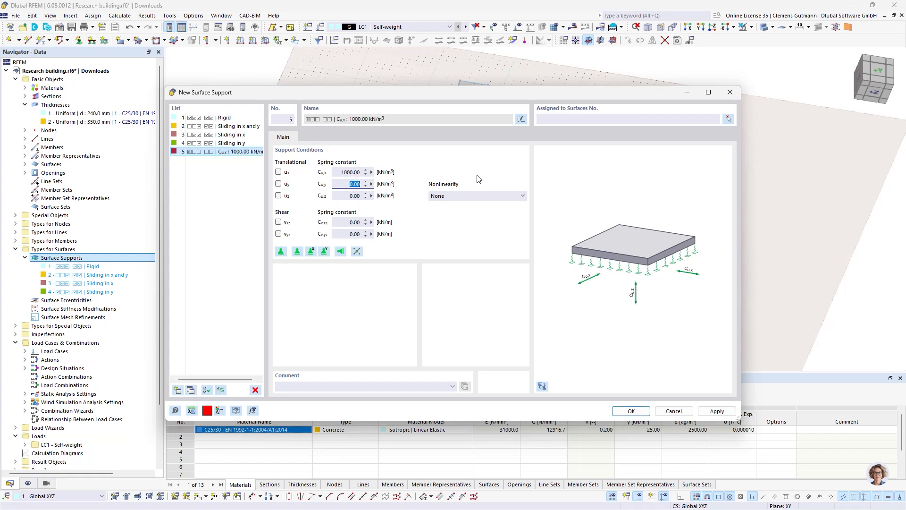
{"action": "type", "text": "1000"}
{"action": "key", "text": "Tab"}
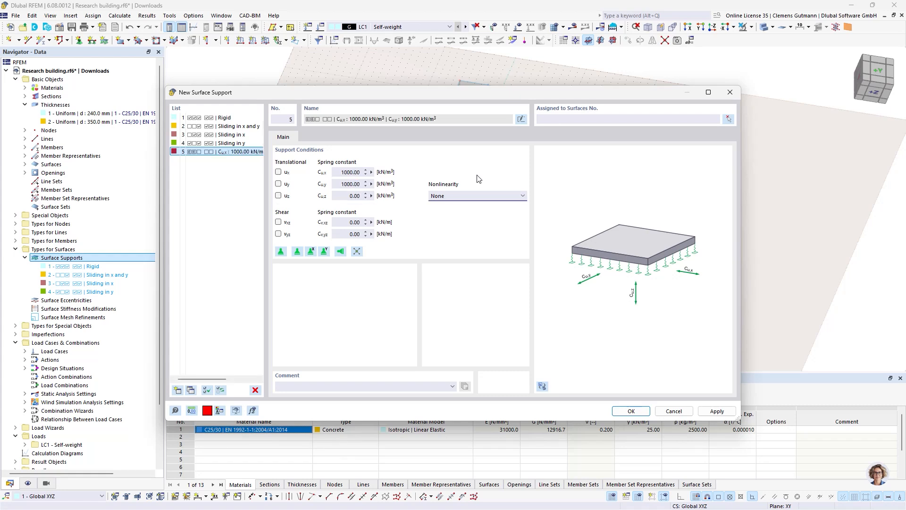
{"action": "type", "text": "20000"}
{"action": "key", "text": "Tab"}
{"action": "left_click", "coordinate": [278, 222]}
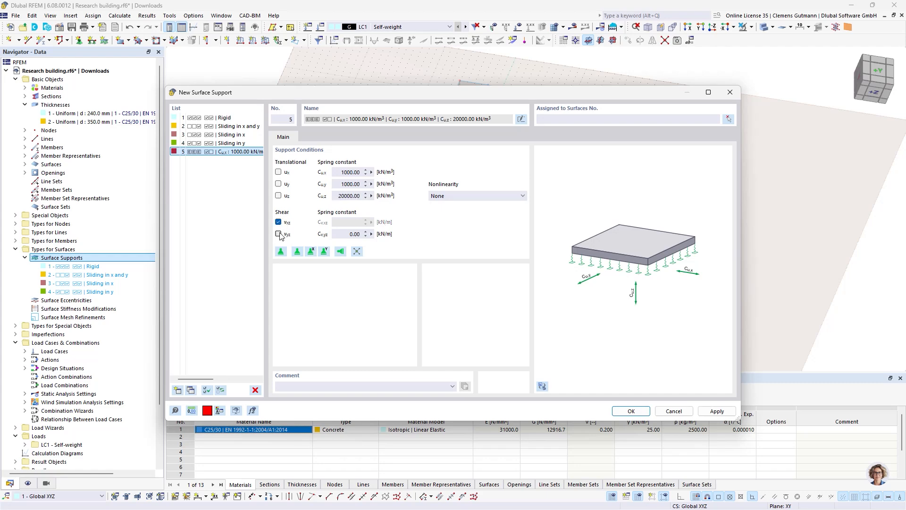
{"action": "left_click", "coordinate": [278, 234]}
Assign the new surface support to the 350 mm basement bottom slab, surface No. 6
{"action": "left_click", "coordinate": [728, 118]}
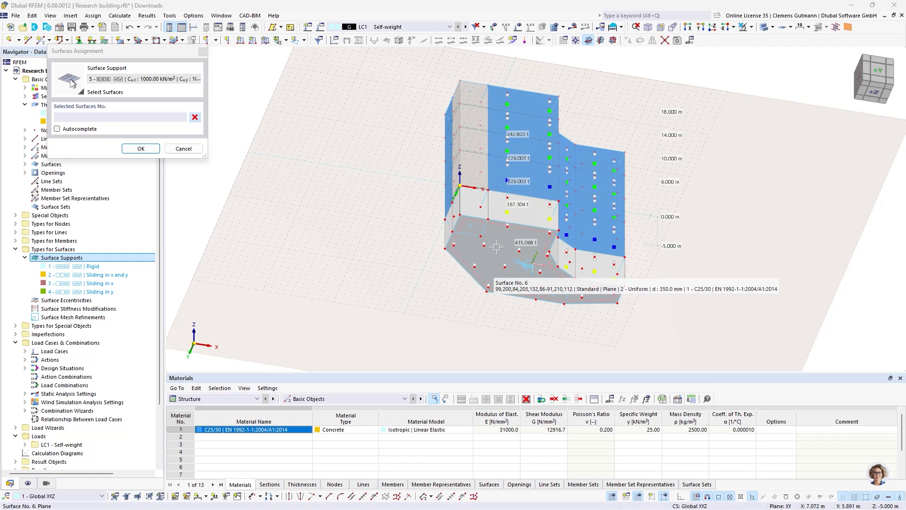
{"action": "left_click", "coordinate": [496, 248]}
{"action": "left_click", "coordinate": [141, 149]}
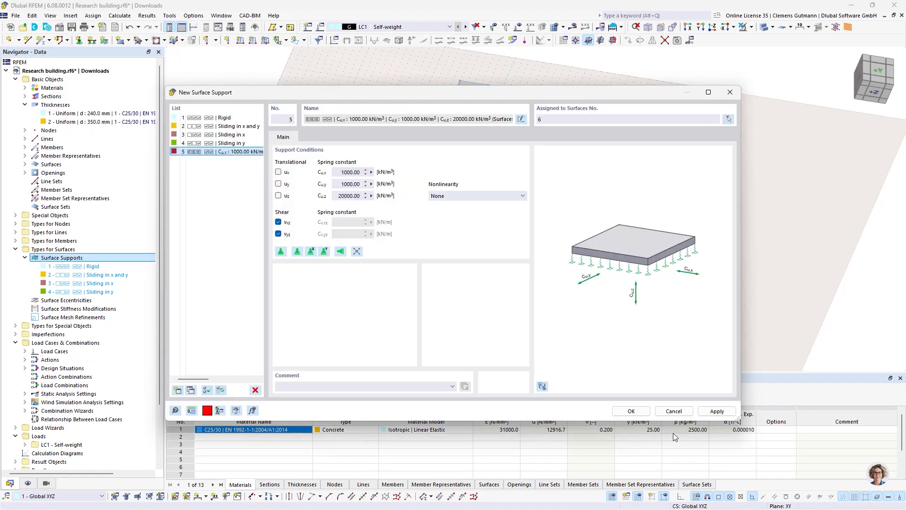
Confirm the new surface support on the bottom slab and turn the building back to a view from above
{"action": "left_click", "coordinate": [632, 411]}
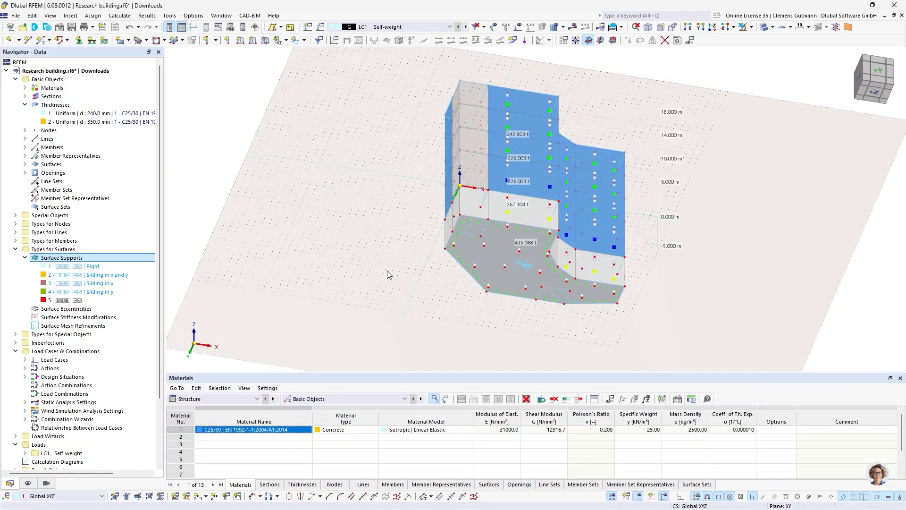
{"action": "middle_click_drag", "start_coordinate": [441, 132], "coordinate": [462, 267], "text": "ctrl"}
{"action": "middle_click_drag", "start_coordinate": [579, 303], "coordinate": [466, 292]}
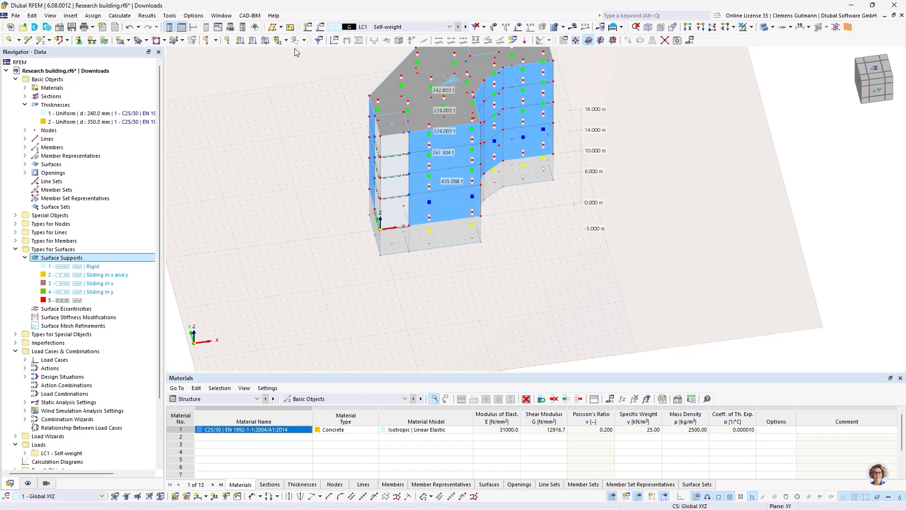
Create a new object selection for the view visibilities and include surfaces in it
{"action": "left_click", "coordinate": [46, 483]}
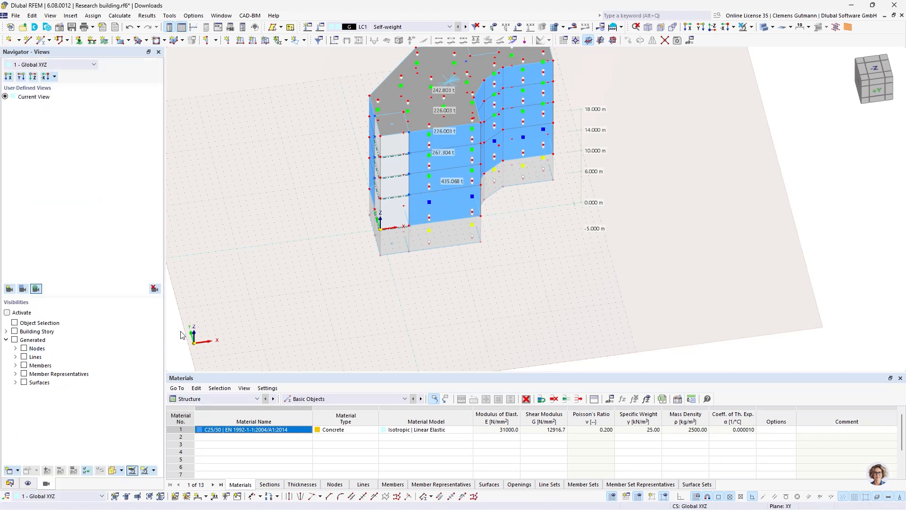
{"action": "middle_click_drag", "start_coordinate": [478, 276], "coordinate": [484, 327], "text": "ctrl"}
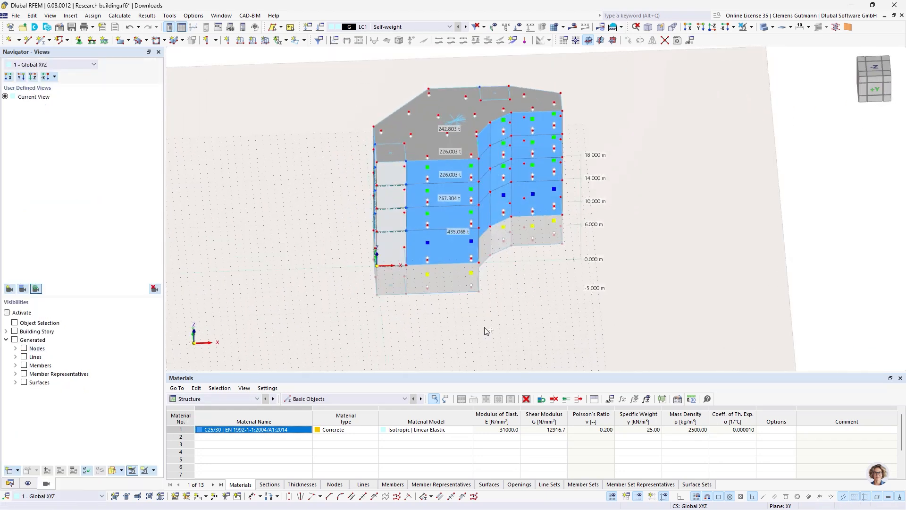
{"action": "right_click", "coordinate": [39, 325]}
{"action": "left_click", "coordinate": [9, 471]}
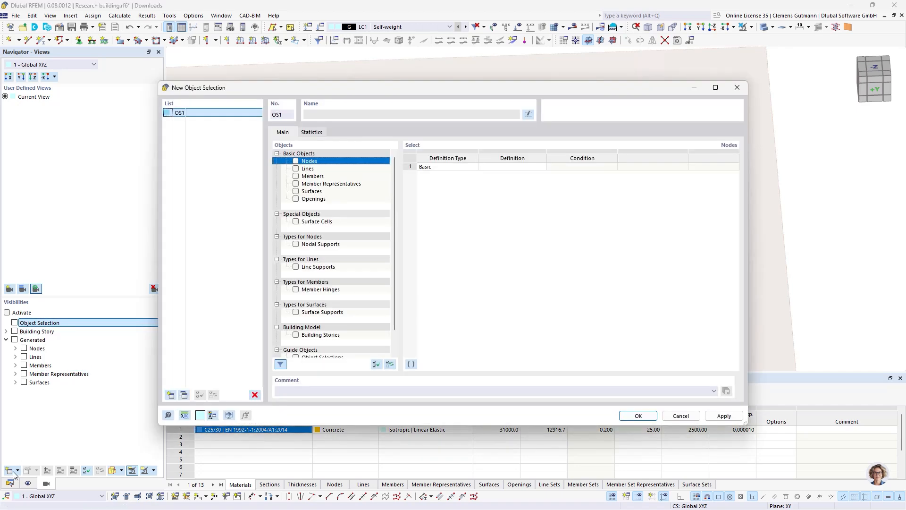
{"action": "left_click", "coordinate": [296, 191]}
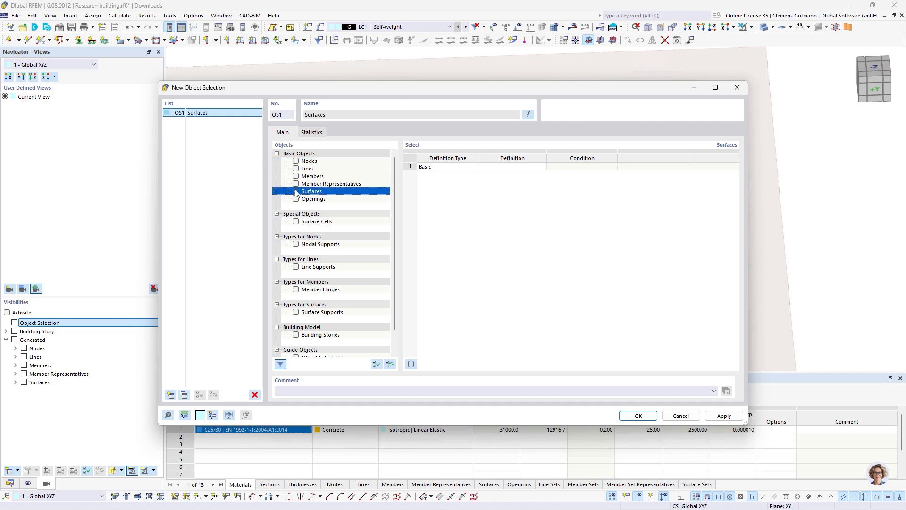
Define the selection criterion as parallel to surface equals roof surface No. 1 and save the object selection
{"action": "left_click", "coordinate": [500, 169]}
{"action": "left_click", "coordinate": [502, 171]}
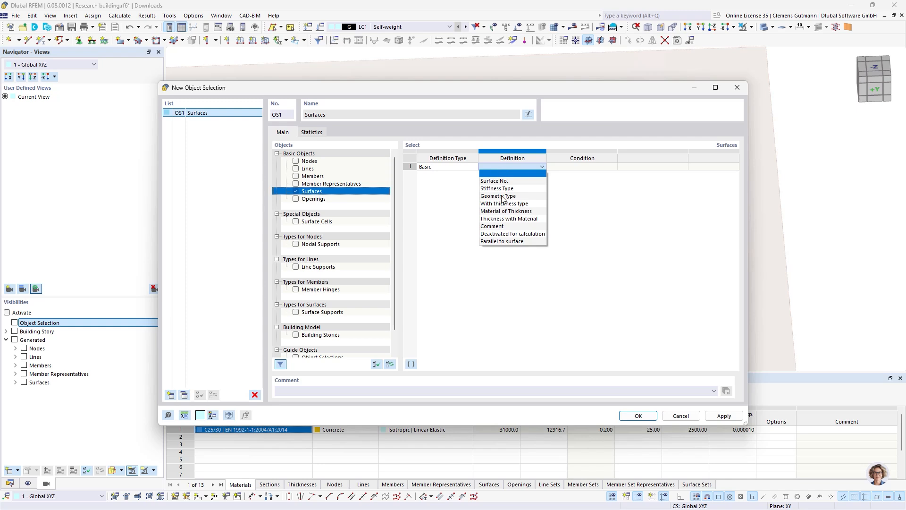
{"action": "left_click", "coordinate": [512, 242]}
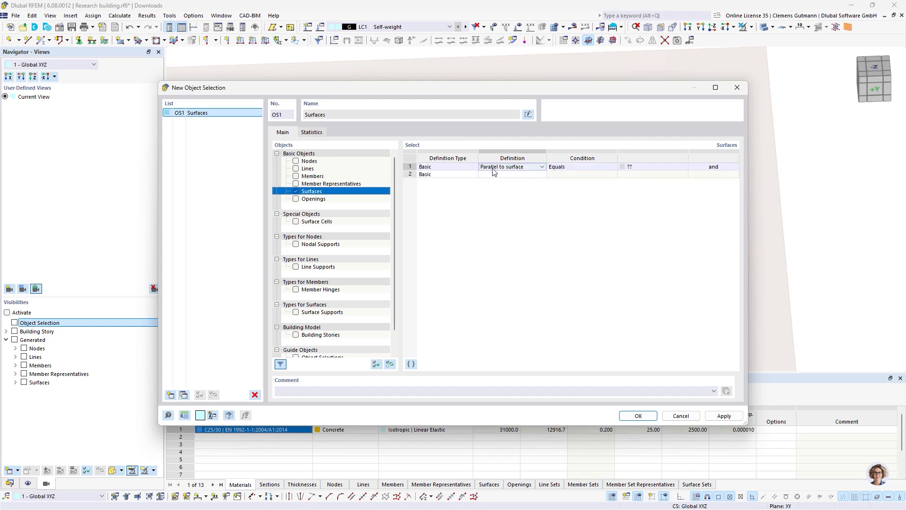
{"action": "left_click", "coordinate": [653, 167]}
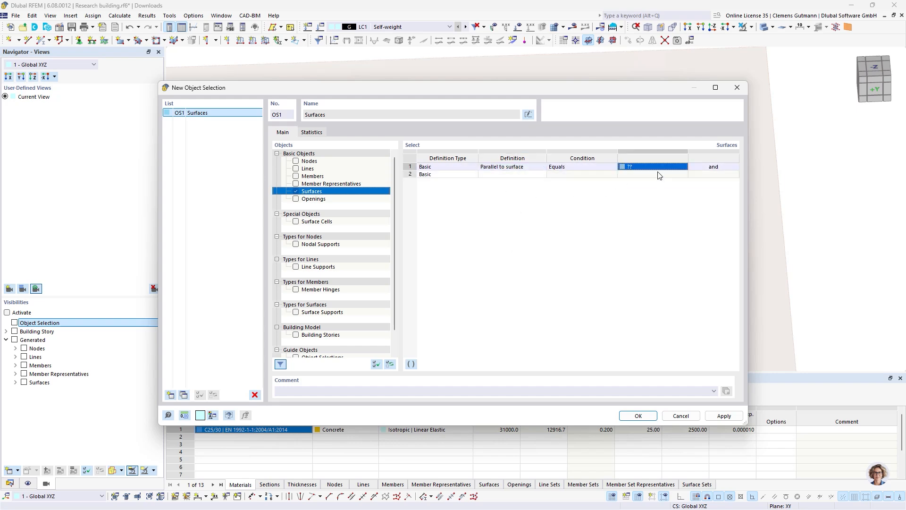
{"action": "left_click", "coordinate": [684, 167]}
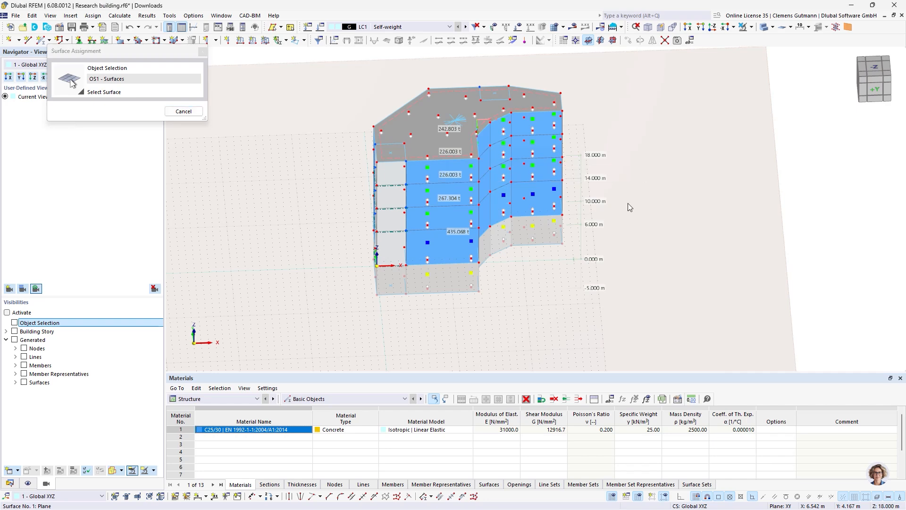
{"action": "left_click", "coordinate": [506, 179]}
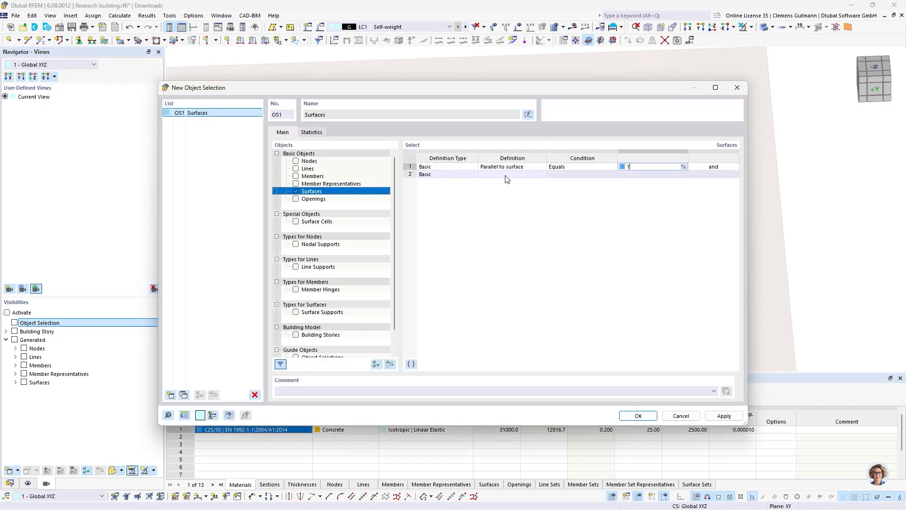
{"action": "left_click", "coordinate": [636, 416]}
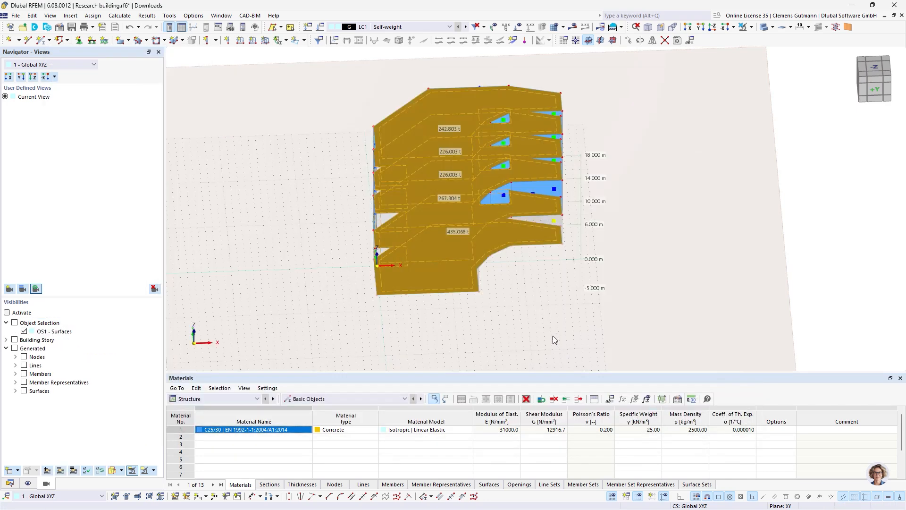
Activate visibility by the OS1 - Surfaces object selection so that only the horizontal slabs are displayed
{"action": "left_click", "coordinate": [14, 323]}
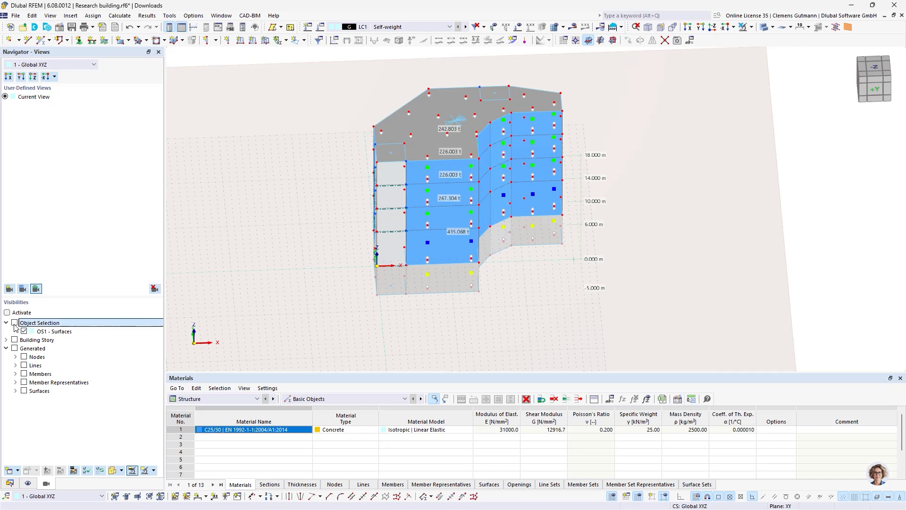
{"action": "left_click", "coordinate": [8, 312]}
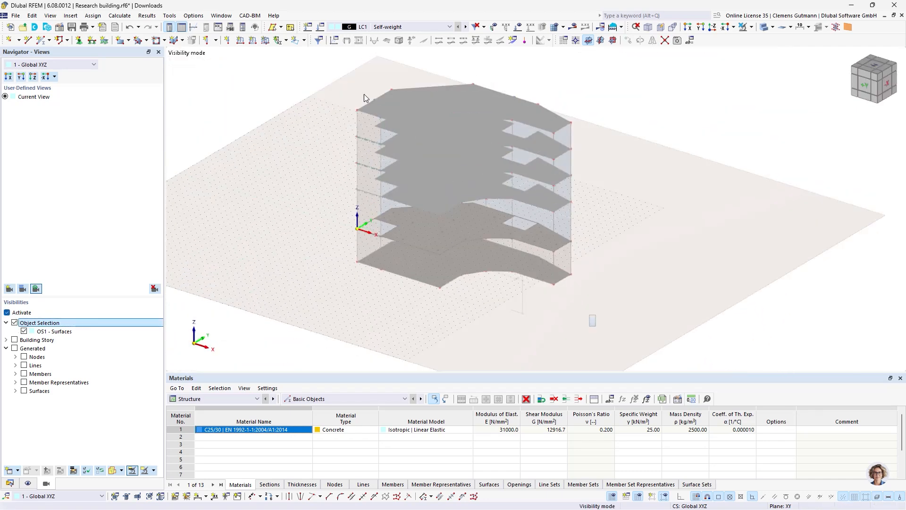
{"action": "left_click", "coordinate": [329, 187]}
{"action": "middle_click_drag", "start_coordinate": [478, 309], "coordinate": [547, 317], "text": "ctrl"}
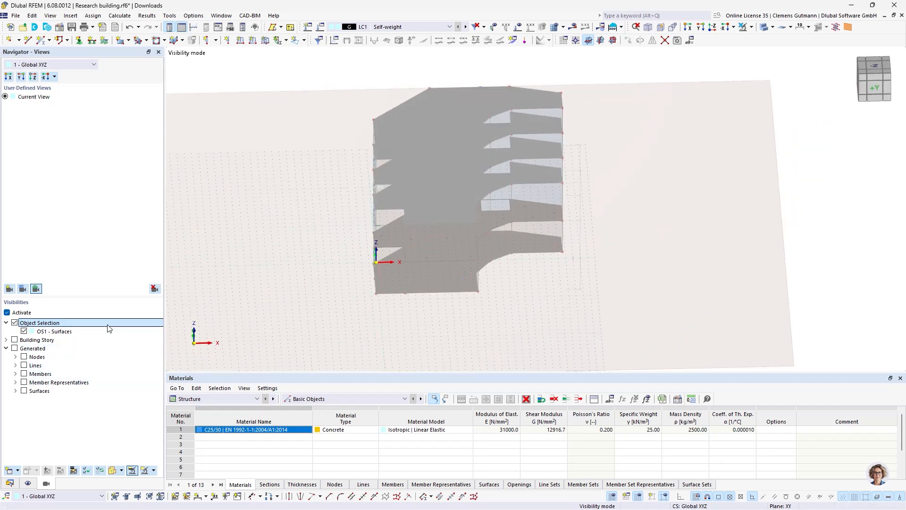
{"action": "left_click", "coordinate": [95, 331]}
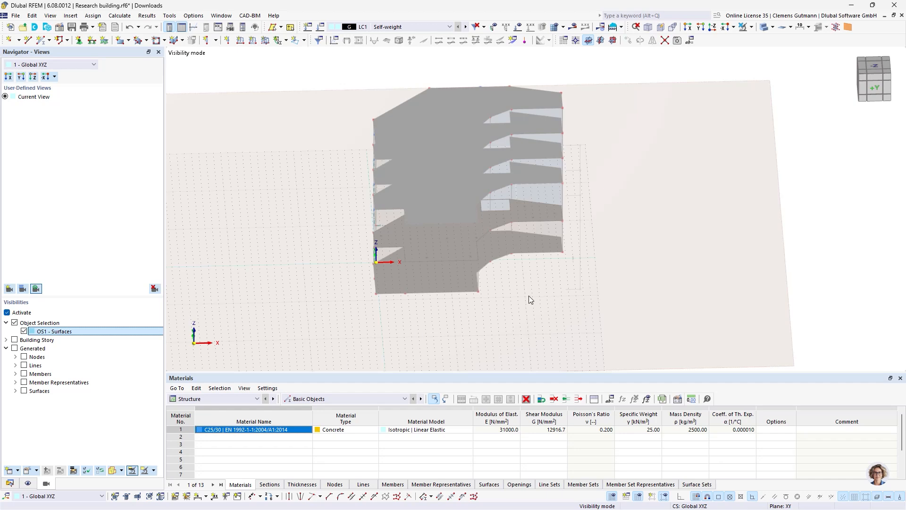
{"action": "middle_click_drag", "start_coordinate": [528, 296], "coordinate": [510, 307], "text": "ctrl"}
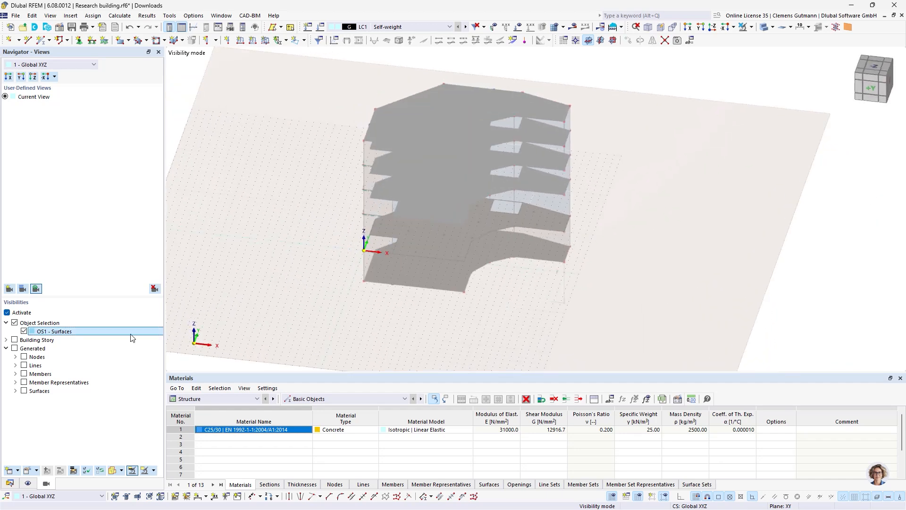
{"action": "left_click", "coordinate": [121, 470]}
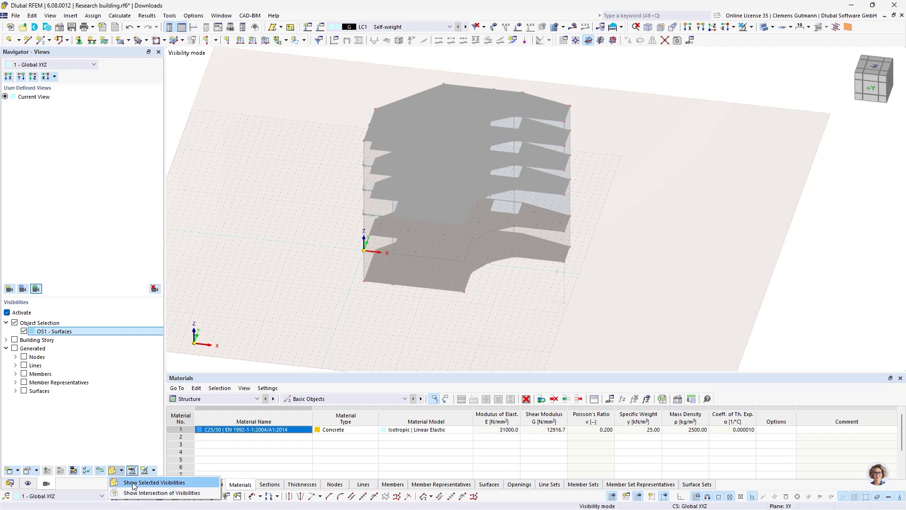
{"action": "left_click", "coordinate": [151, 471]}
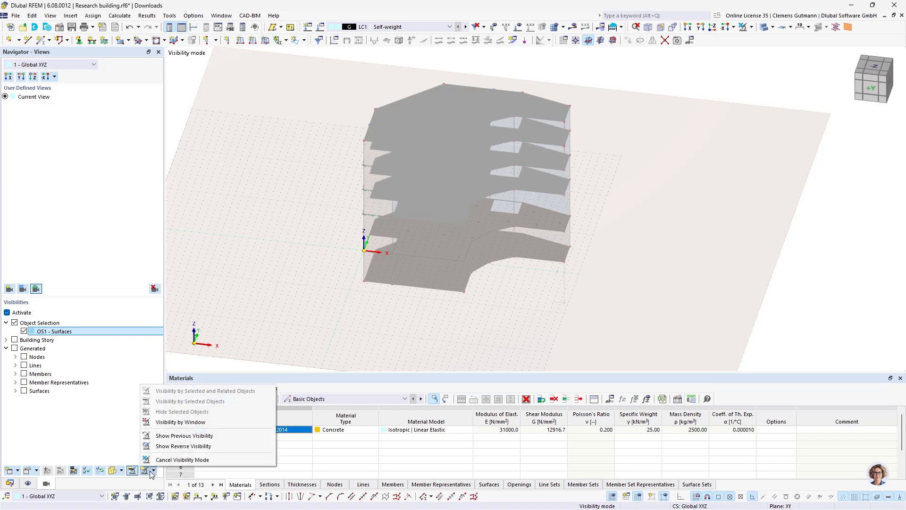
{"action": "left_click", "coordinate": [136, 471]}
{"action": "left_click", "coordinate": [134, 473]}
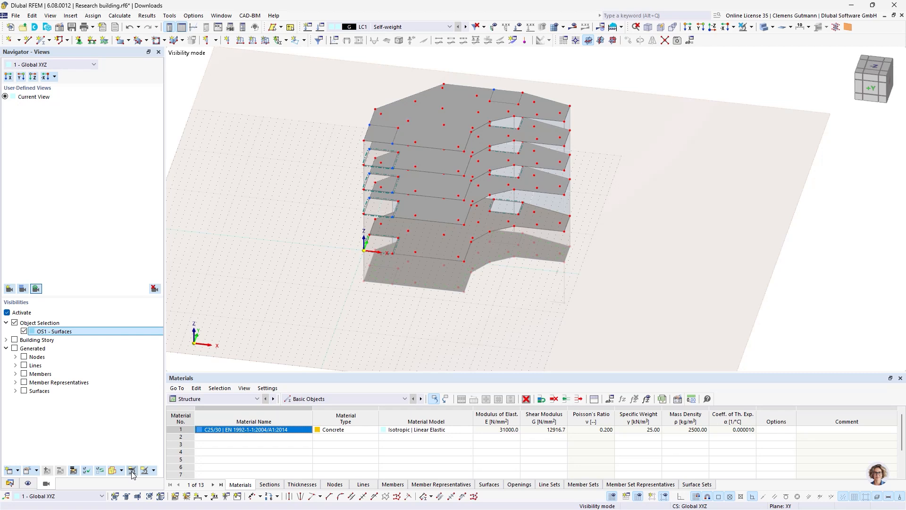
{"action": "left_click", "coordinate": [121, 470]}
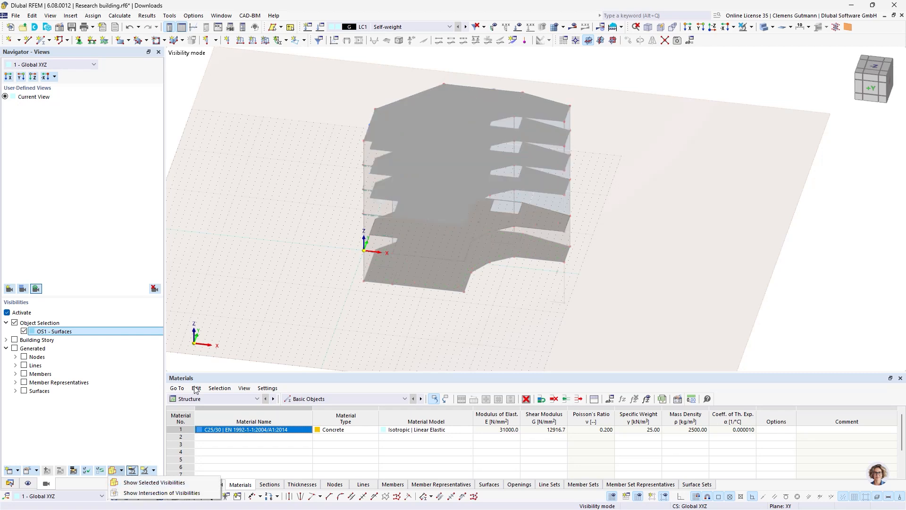
Reverse the visibility to inspect the walls and columns without the slabs, and return to the slab-only display
{"action": "left_click", "coordinate": [750, 27]}
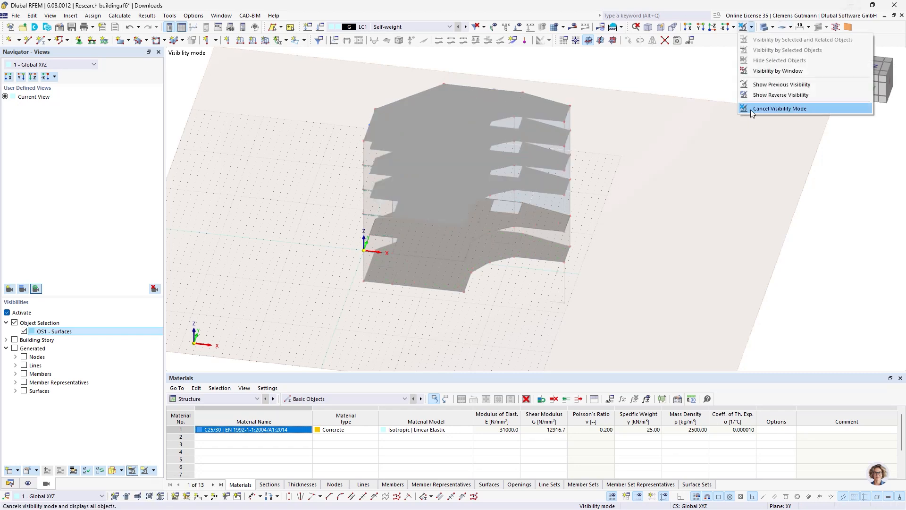
{"action": "left_click", "coordinate": [774, 96]}
{"action": "middle_click_drag", "start_coordinate": [576, 118], "coordinate": [597, 209], "text": "ctrl"}
{"action": "scroll", "coordinate": [497, 232], "scroll_direction": "up", "scroll_amount": 1}
{"action": "middle_click_drag", "start_coordinate": [501, 314], "coordinate": [497, 219], "text": "ctrl"}
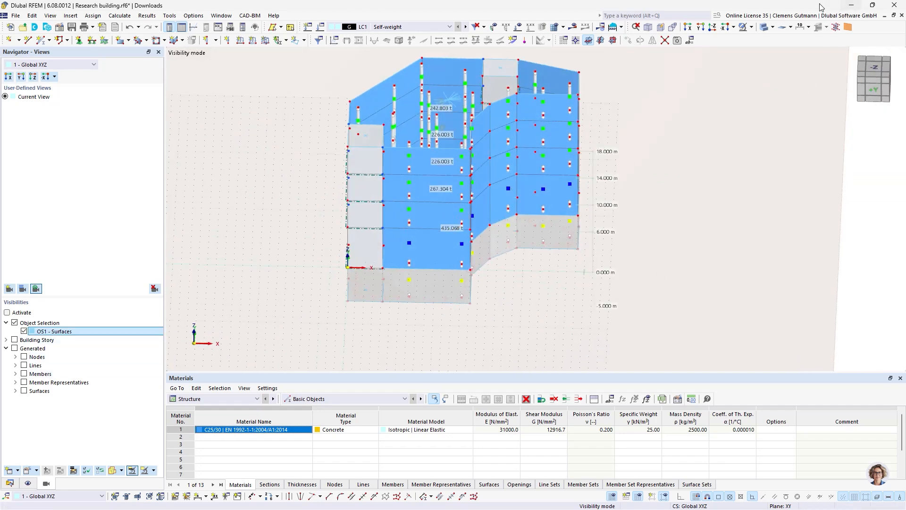
{"action": "left_click", "coordinate": [742, 28]}
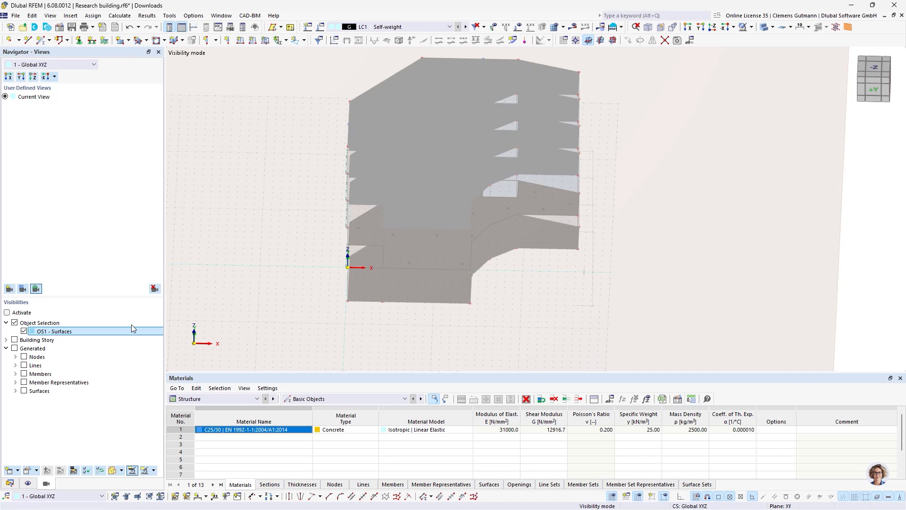
Open the load case settings from the model data and add load case LC2
{"action": "left_click", "coordinate": [9, 483]}
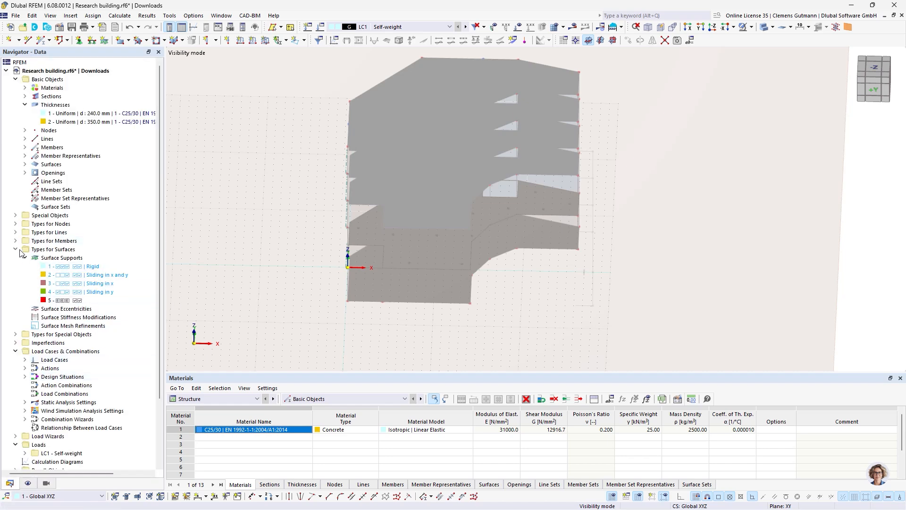
{"action": "left_click", "coordinate": [20, 250]}
{"action": "left_click", "coordinate": [25, 282]}
{"action": "left_click", "coordinate": [56, 285]}
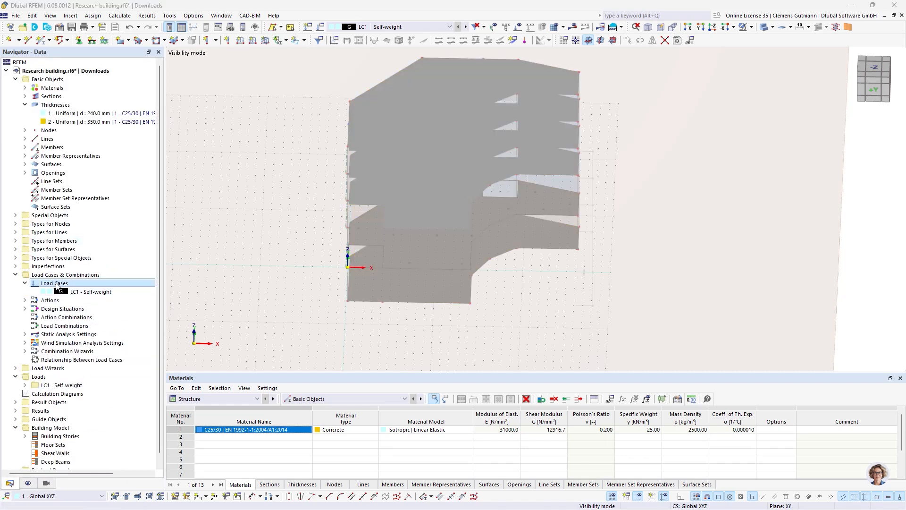
{"action": "right_click", "coordinate": [55, 285]}
{"action": "left_click", "coordinate": [73, 289]}
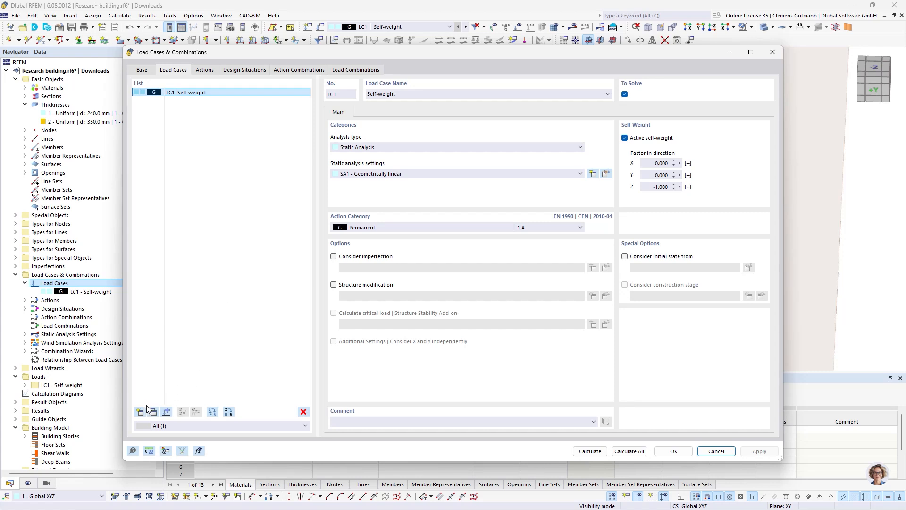
{"action": "left_click", "coordinate": [140, 411]}
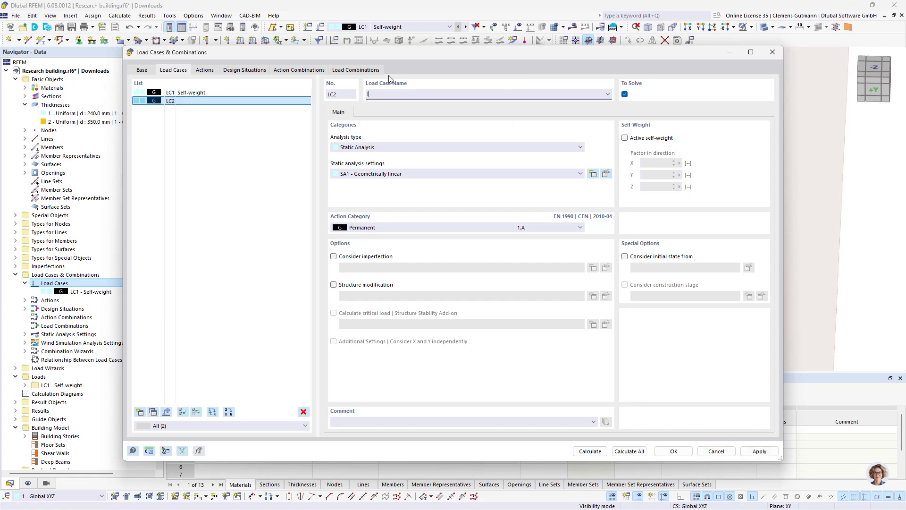
Name LC2 "Imposed load" and assign it the action category Imposed loads - category B: office areas
{"action": "type", "text": "Imposed laod"}
{"action": "key", "text": "Tab"}
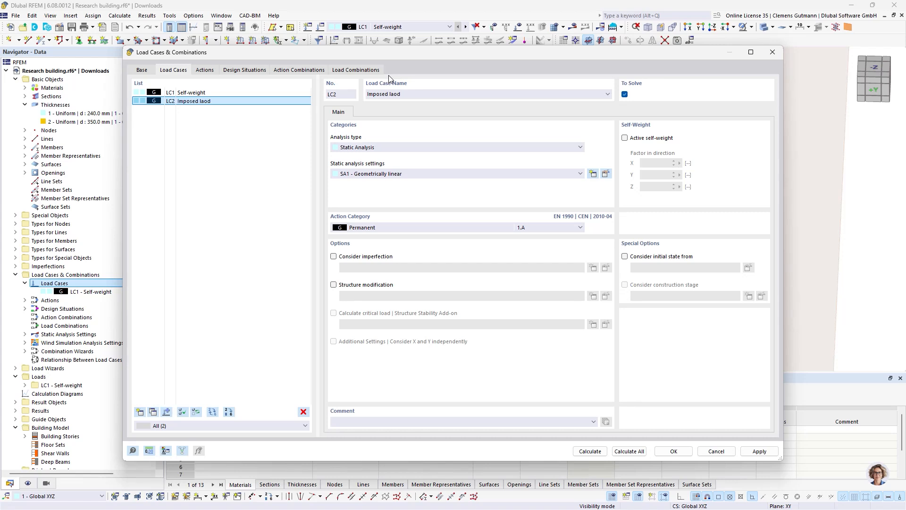
{"action": "left_click", "coordinate": [386, 227]}
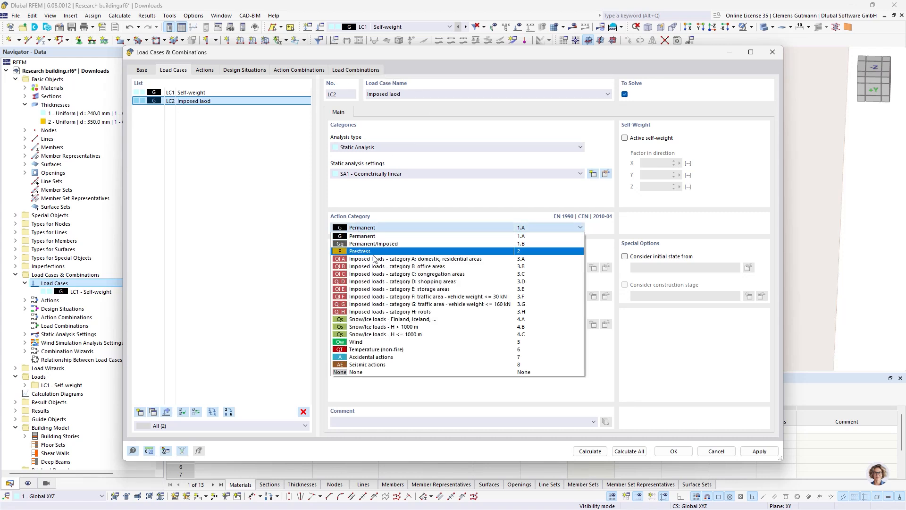
{"action": "left_click", "coordinate": [394, 269]}
{"action": "double_click", "coordinate": [394, 94]}
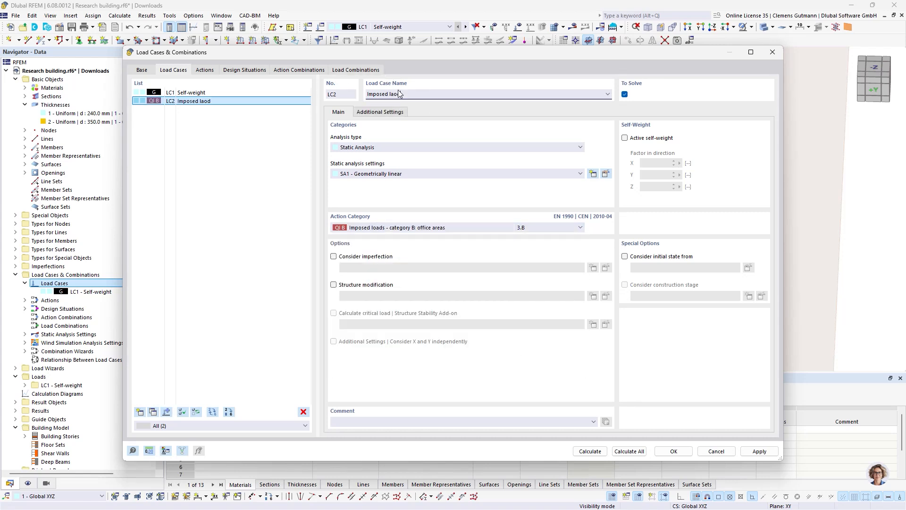
{"action": "type", "text": "load"}
{"action": "key", "text": "Tab"}
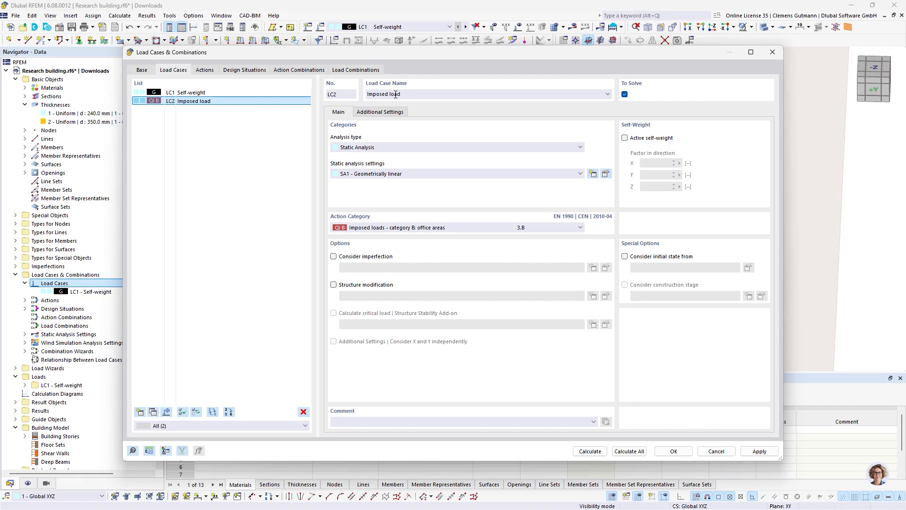
Add load case LC3 named "Snow" with the action category Snow/Ice loads - H <= 1000 m and accept the load cases
{"action": "left_click", "coordinate": [139, 412]}
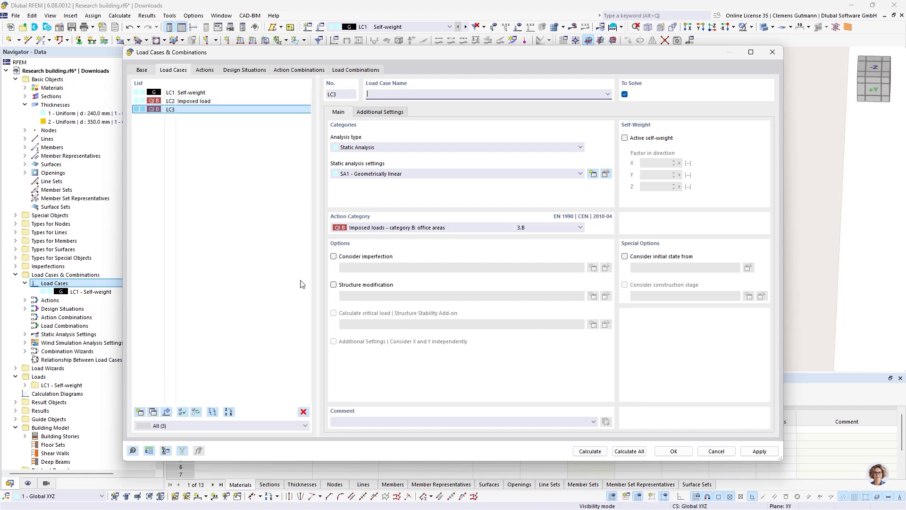
{"action": "left_click", "coordinate": [392, 227]}
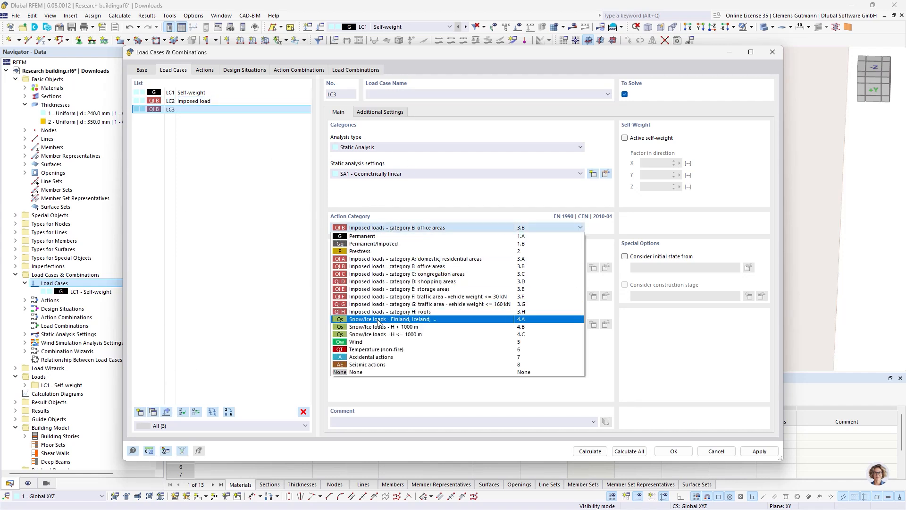
{"action": "left_click", "coordinate": [386, 333]}
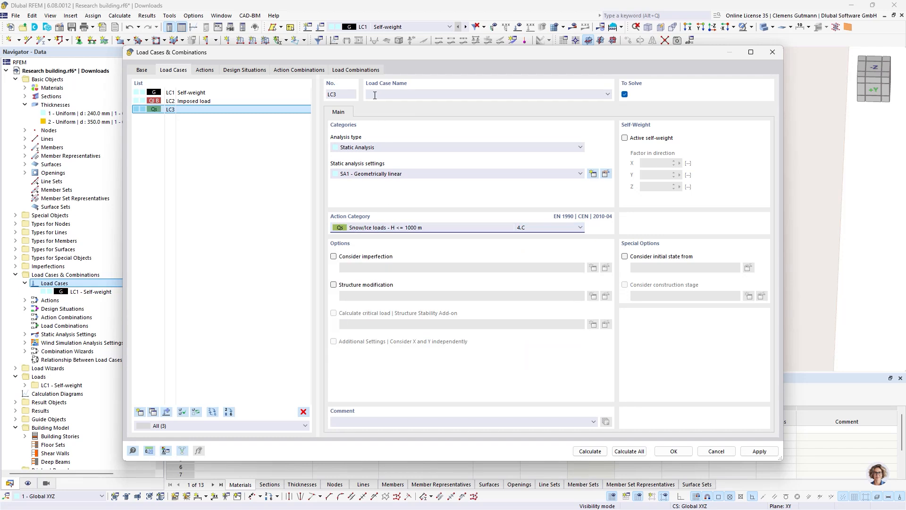
{"action": "left_click", "coordinate": [375, 94]}
{"action": "type", "text": "Snow"}
{"action": "key", "text": "Return"}
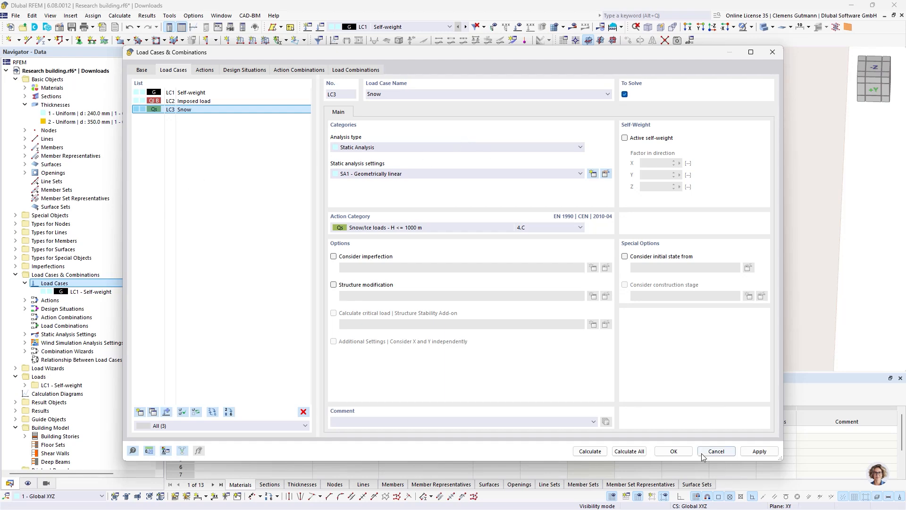
{"action": "left_click", "coordinate": [675, 451]}
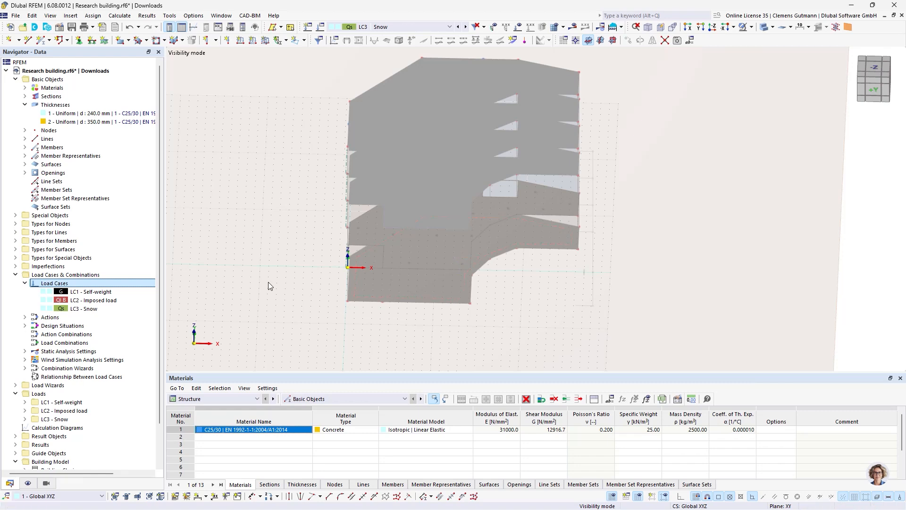
In load case LC1 - Self-weight, apply a uniform surface force of -1.00 kN/m² in direction ZA to all six slabs
{"action": "left_click", "coordinate": [409, 29]}
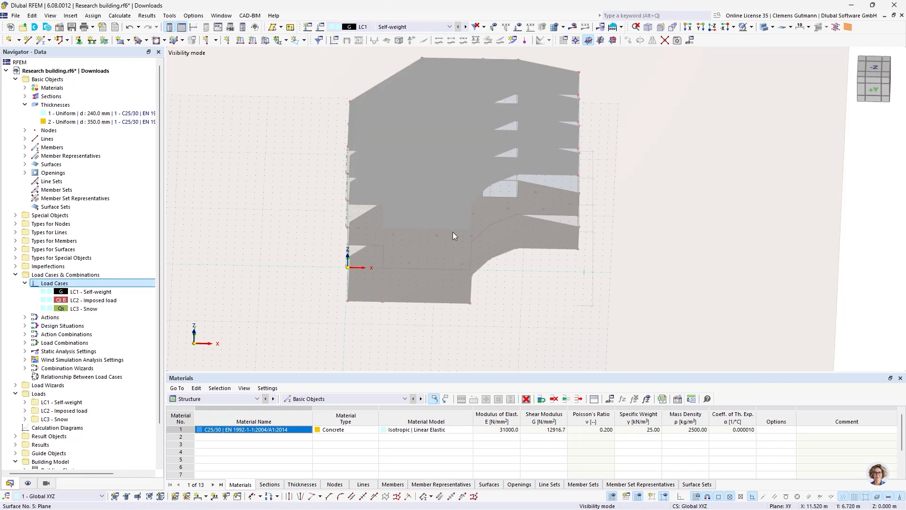
{"action": "middle_click_drag", "start_coordinate": [542, 234], "coordinate": [398, 90], "text": "ctrl"}
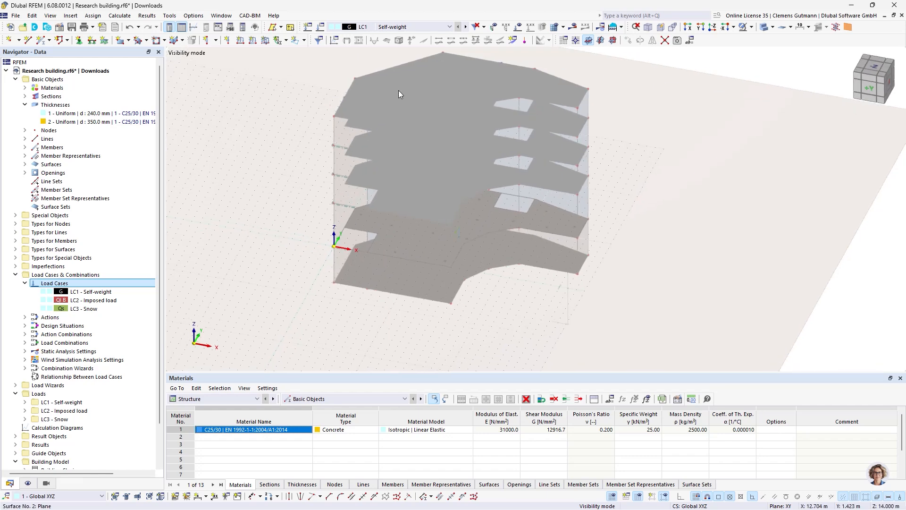
{"action": "middle_click_drag", "start_coordinate": [520, 90], "coordinate": [459, 161]}
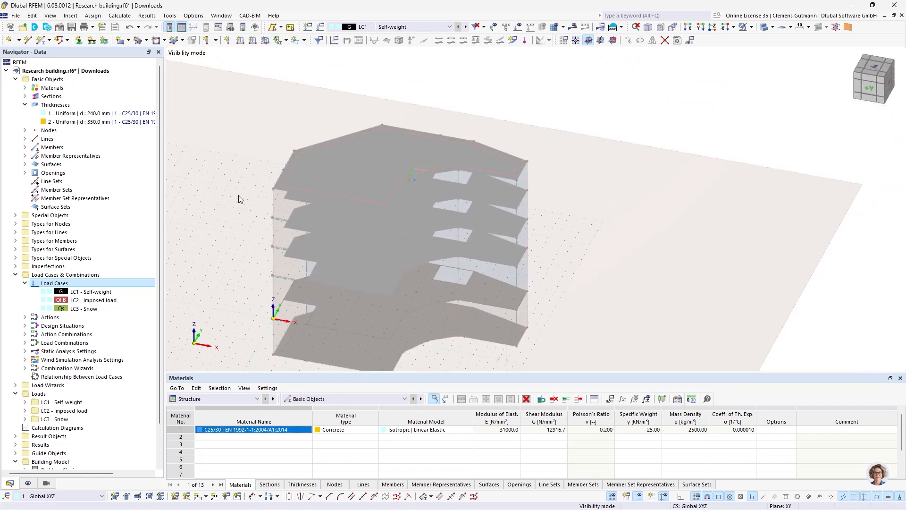
{"action": "middle_click_drag", "start_coordinate": [239, 194], "coordinate": [417, 229], "text": "ctrl"}
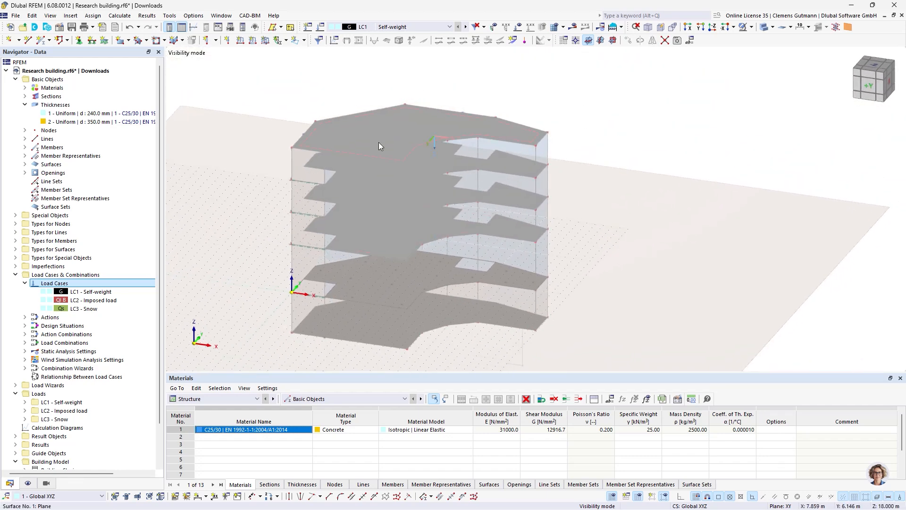
{"action": "left_click", "coordinate": [266, 40]}
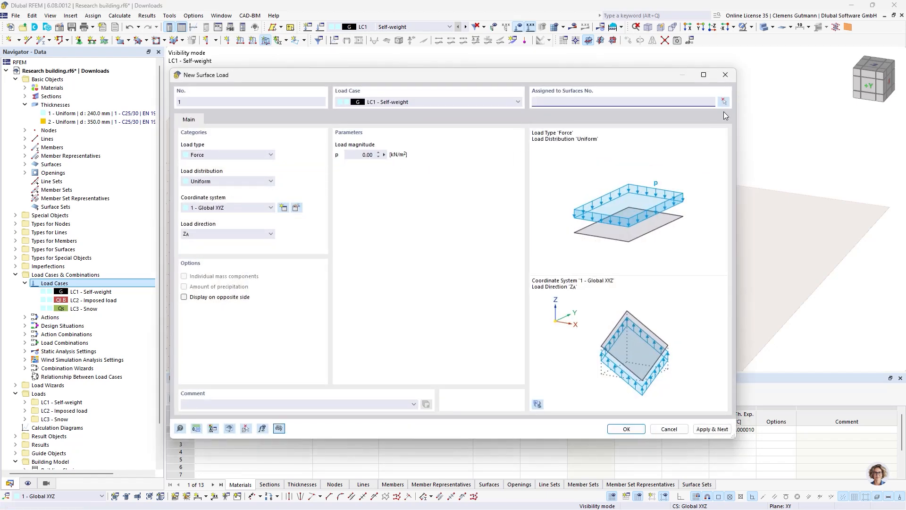
{"action": "left_click", "coordinate": [725, 104]}
{"action": "left_click_drag", "start_coordinate": [556, 126], "coordinate": [357, 356]}
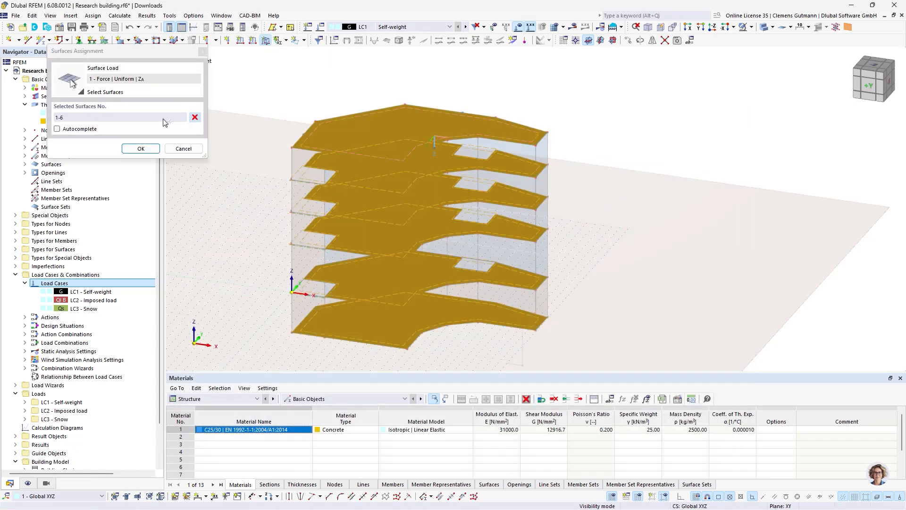
{"action": "left_click", "coordinate": [140, 149]}
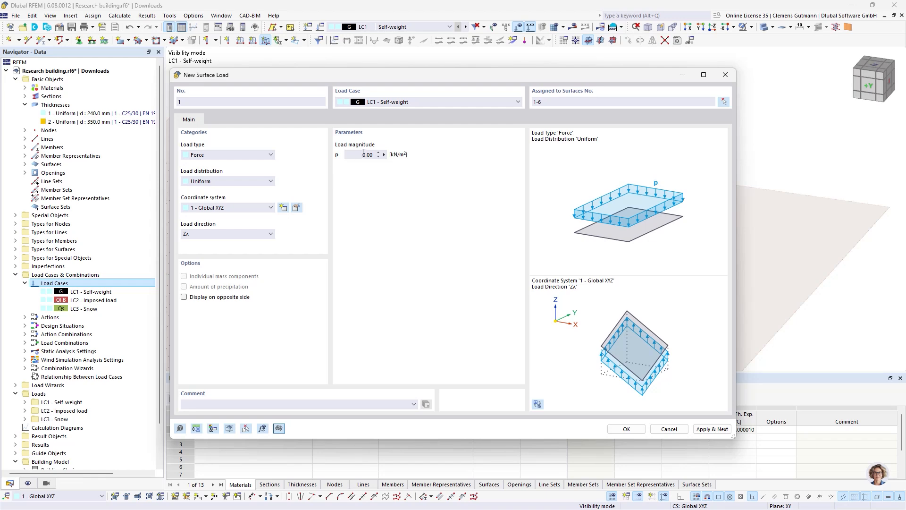
{"action": "type", "text": "-1"}
{"action": "key", "text": "Tab"}
{"action": "left_click", "coordinate": [626, 428]}
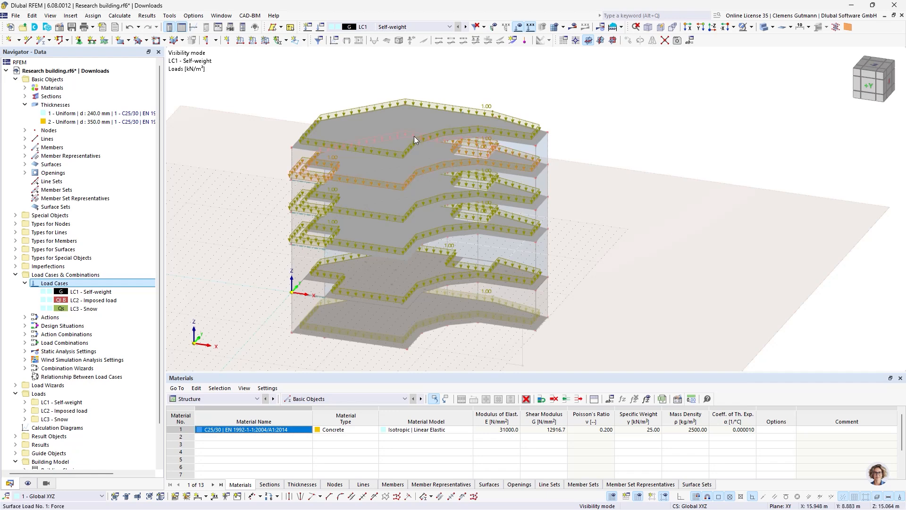
In load case LC2 - Imposed load, apply a uniform surface force of -2.00 kN/m² to all six slabs
{"action": "left_click", "coordinate": [466, 27]}
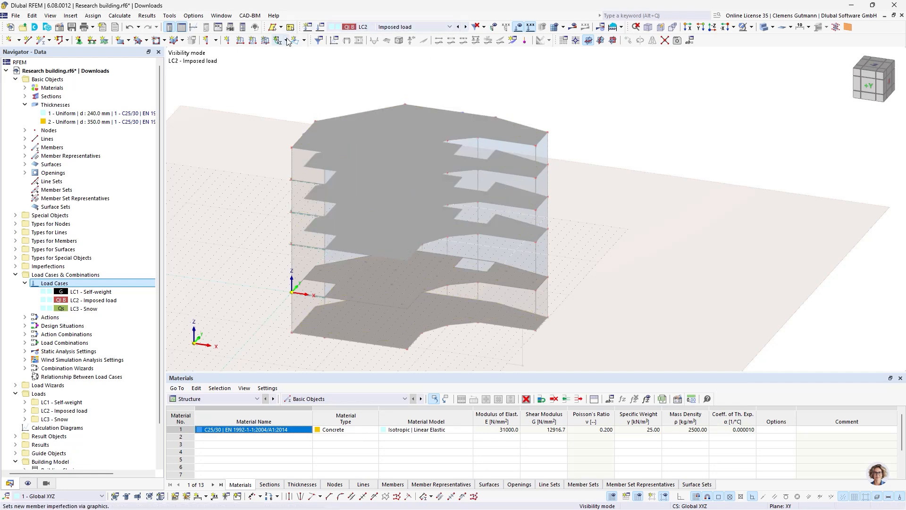
{"action": "left_click", "coordinate": [267, 40]}
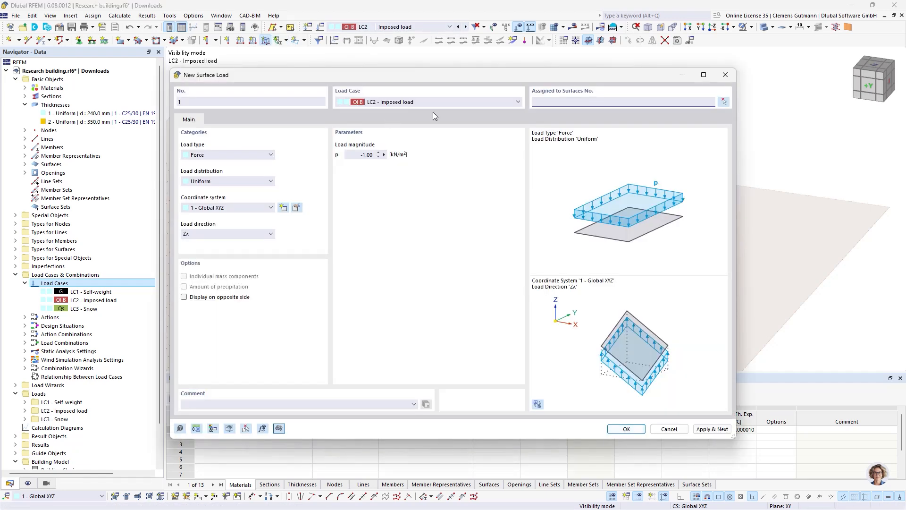
{"action": "left_click", "coordinate": [366, 155]}
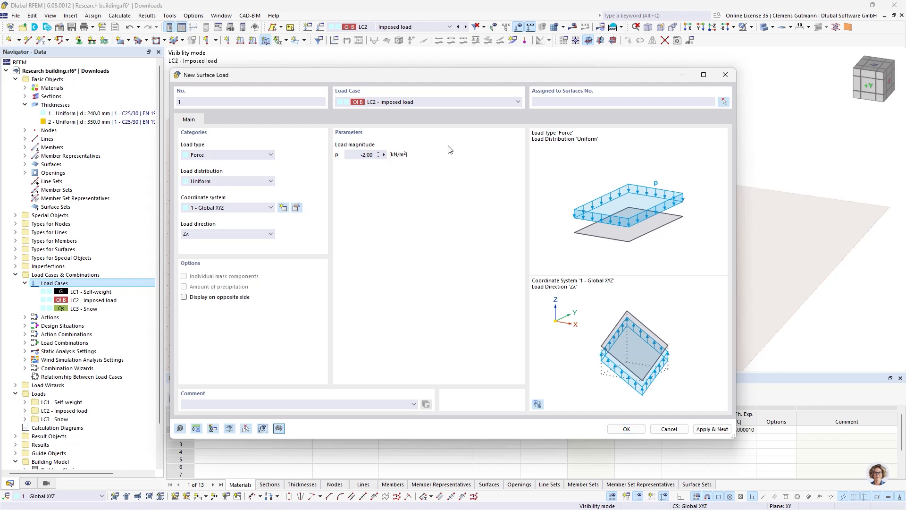
{"action": "left_click", "coordinate": [723, 101]}
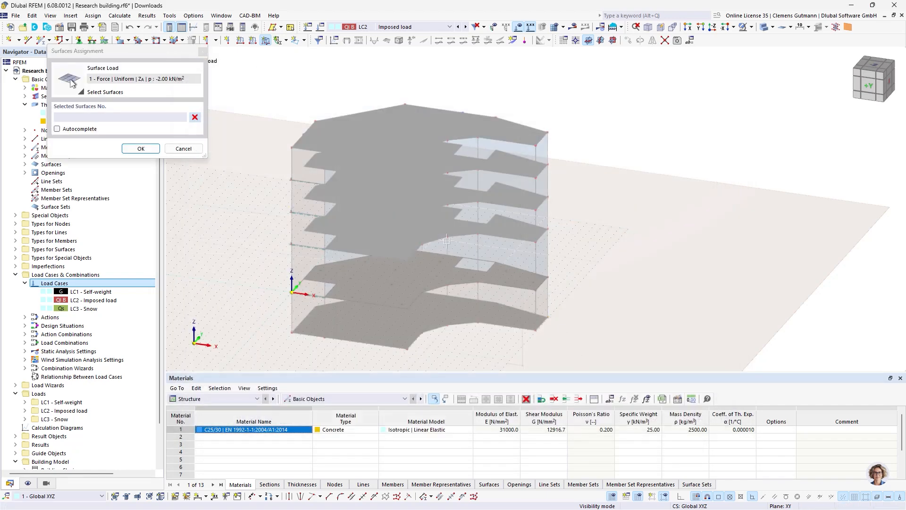
{"action": "left_click_drag", "start_coordinate": [582, 349], "coordinate": [358, 110]}
{"action": "left_click", "coordinate": [141, 148]}
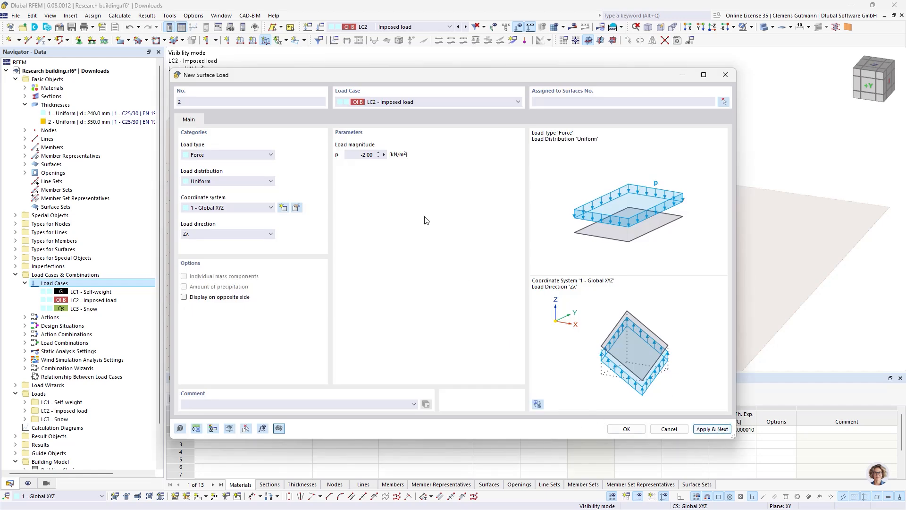
Create a uniform surface load of -1.94 kN/m² on the roof slab, surface 1, and assign it to load case LC3 - Snow
{"action": "double_click", "coordinate": [364, 155]}
{"action": "type", "text": "1.94"}
{"action": "key", "text": "Tab"}
{"action": "left_click", "coordinate": [724, 101]}
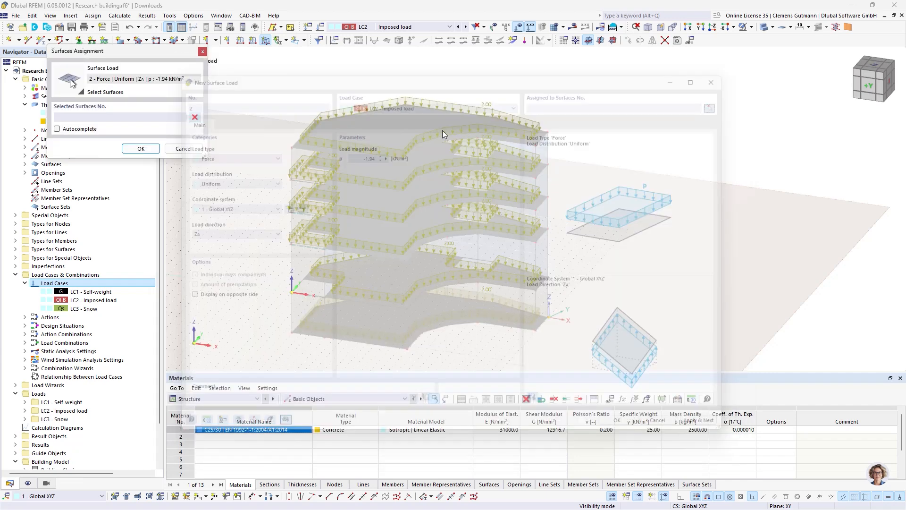
{"action": "left_click", "coordinate": [385, 123]}
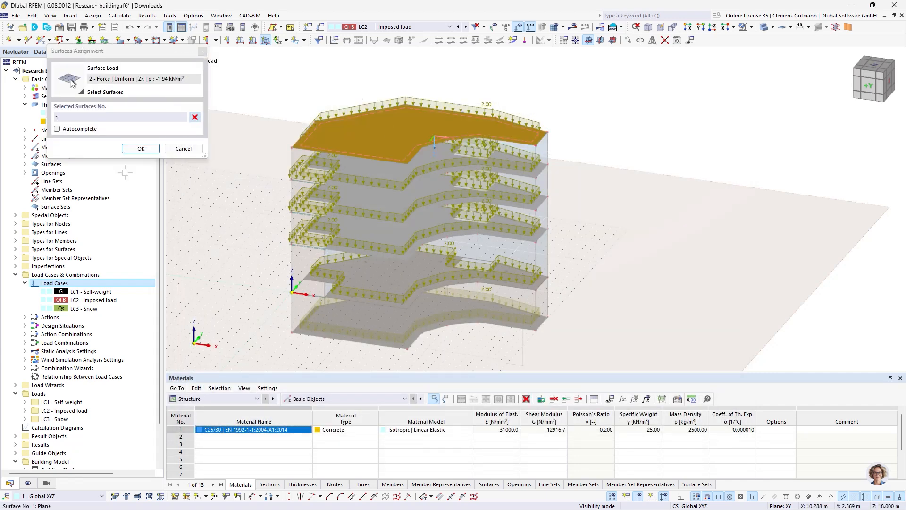
{"action": "left_click", "coordinate": [141, 148]}
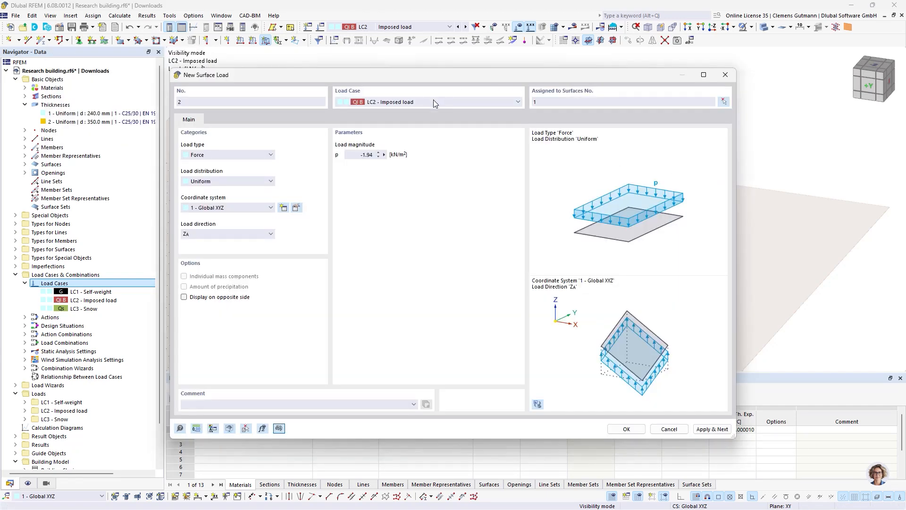
{"action": "left_click", "coordinate": [433, 101]}
{"action": "left_click", "coordinate": [447, 136]}
{"action": "key", "text": "Down"}
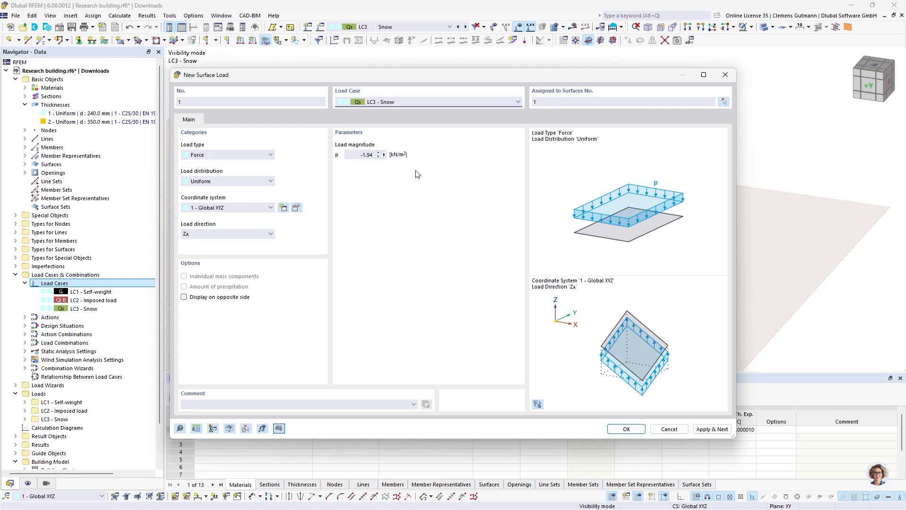
{"action": "left_click", "coordinate": [621, 432]}
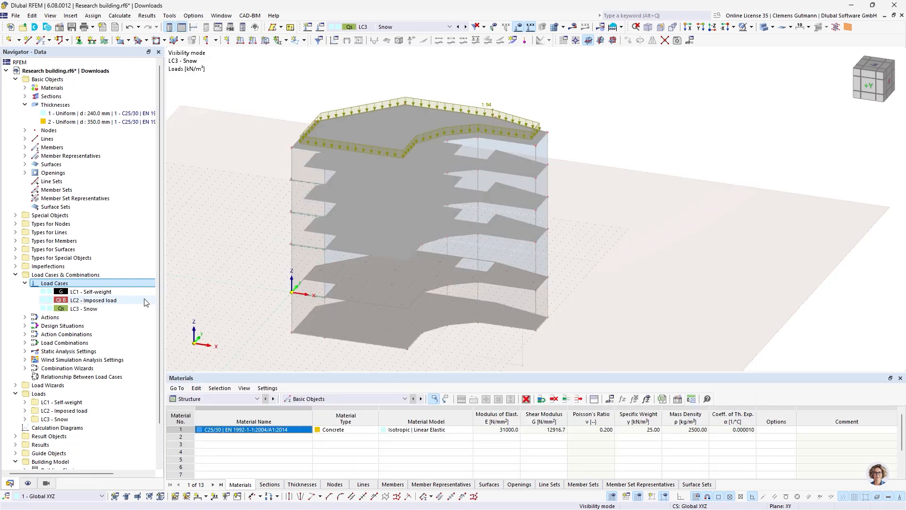
In wind simulation analysis settings WA1, set the maximum number of steady flow iterations to 800
{"action": "scroll", "coordinate": [61, 320], "scroll_direction": "down", "scroll_amount": 2}
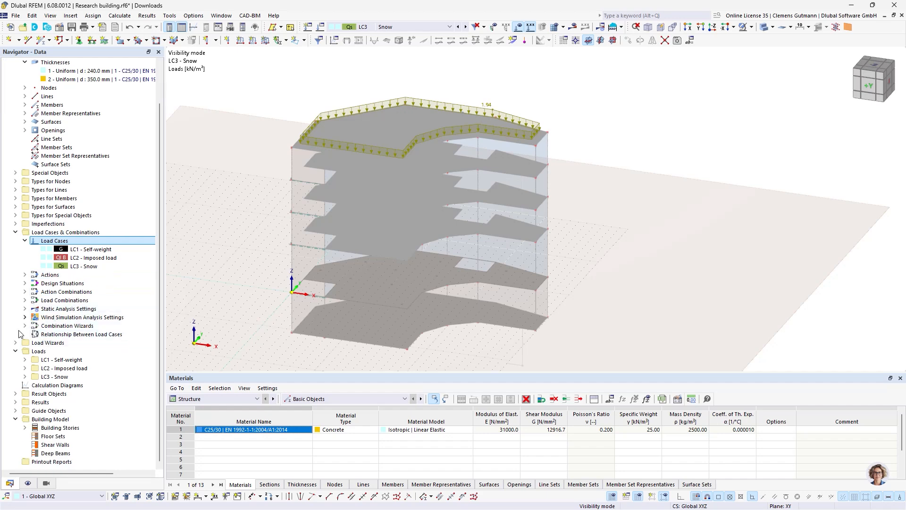
{"action": "left_click", "coordinate": [25, 317]}
{"action": "double_click", "coordinate": [53, 325]}
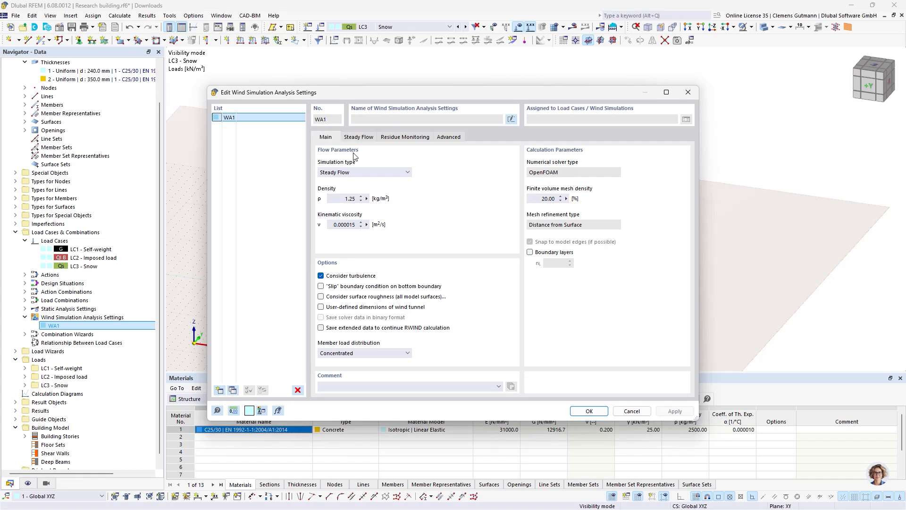
{"action": "left_click", "coordinate": [359, 138]}
{"action": "left_click", "coordinate": [384, 138]}
{"action": "left_click", "coordinate": [356, 138]}
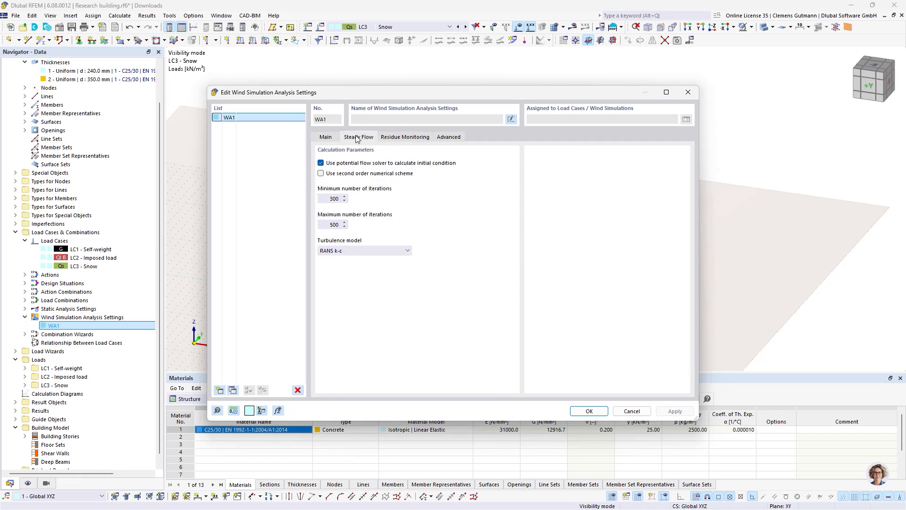
{"action": "left_click", "coordinate": [441, 137]}
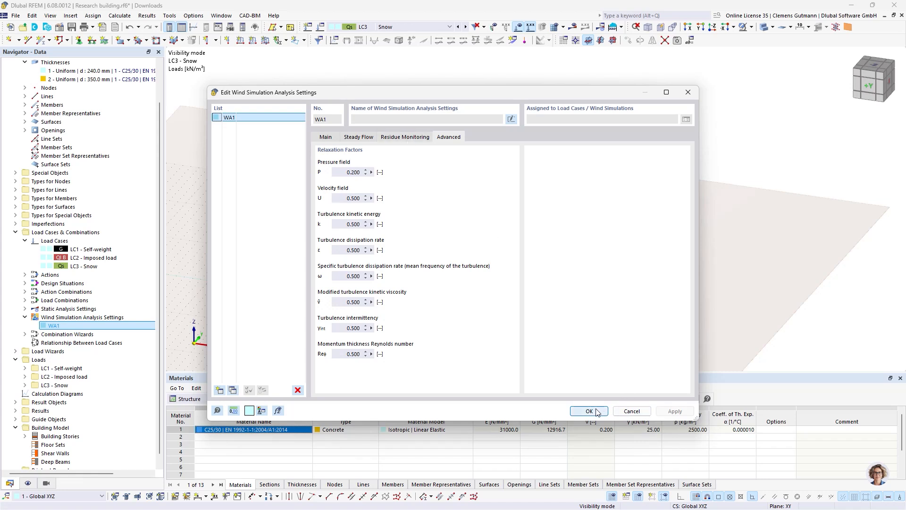
{"action": "left_click", "coordinate": [404, 137]}
{"action": "left_click", "coordinate": [359, 137]}
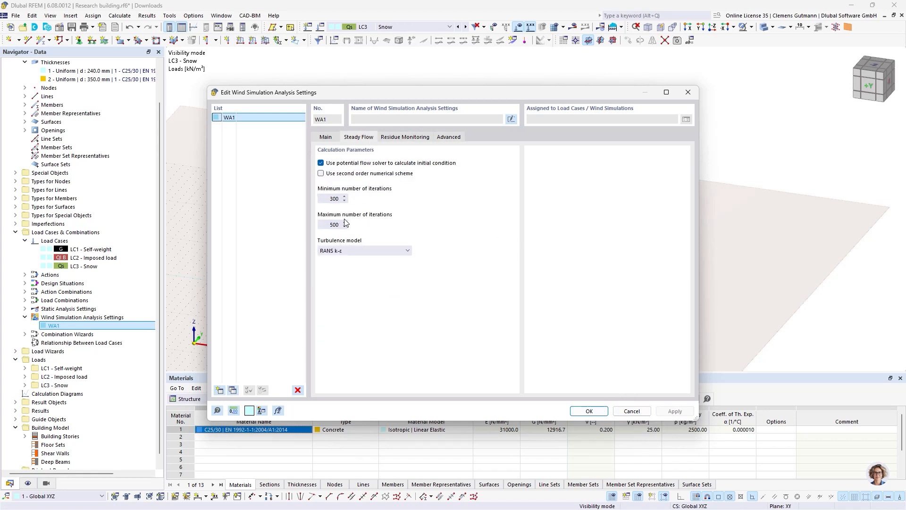
{"action": "left_click", "coordinate": [343, 223]}
{"action": "key", "text": "ctrl+a"}
{"action": "type", "text": "800"}
{"action": "key", "text": "Tab"}
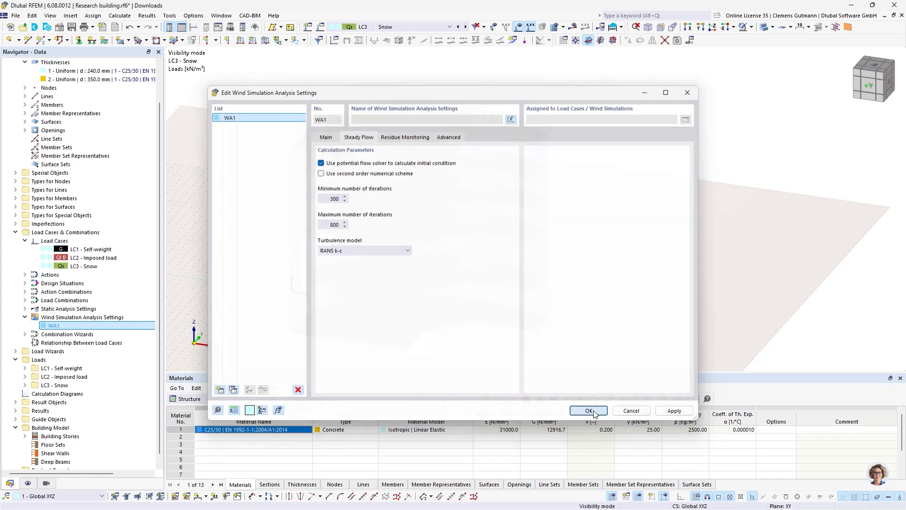
{"action": "left_click", "coordinate": [589, 411]}
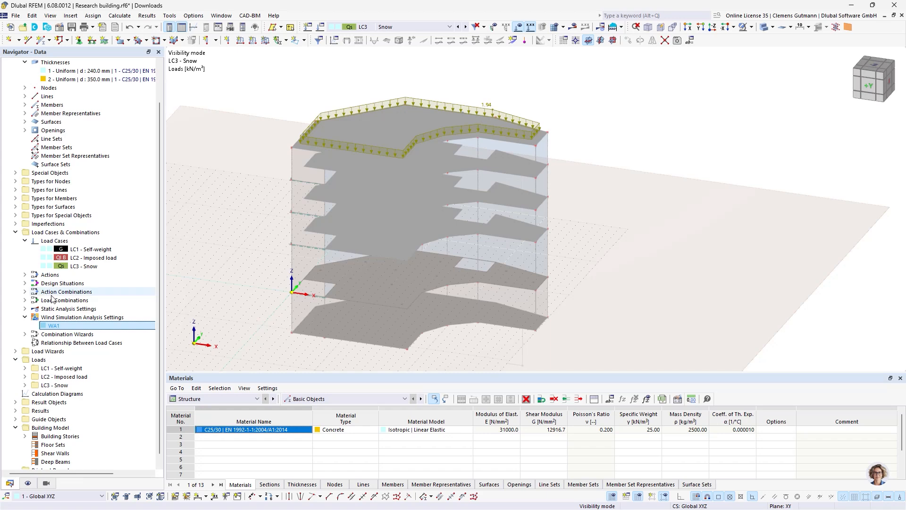
In the EN 1991 wind profile 1, set the terrain category to Category III and accept the change
{"action": "scroll", "coordinate": [53, 346], "scroll_direction": "down", "scroll_amount": 1}
{"action": "left_click", "coordinate": [15, 343]}
{"action": "scroll", "coordinate": [51, 360], "scroll_direction": "down", "scroll_amount": 3}
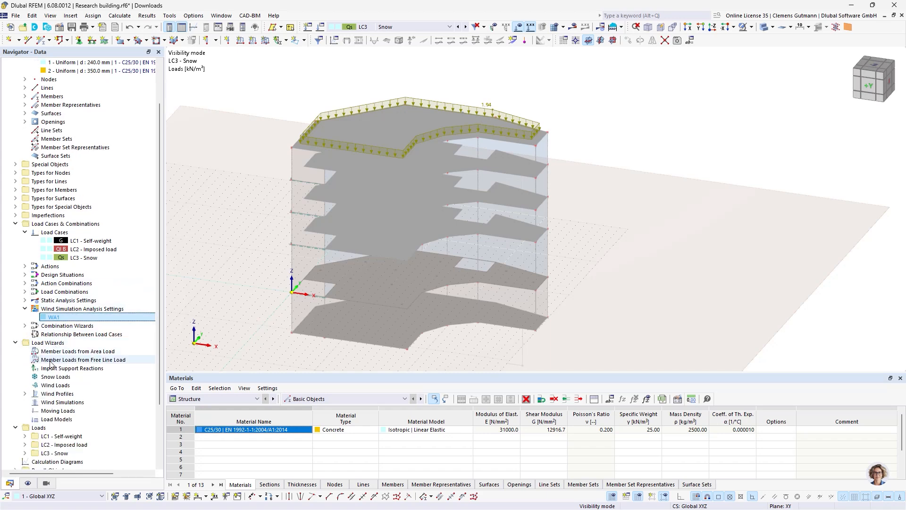
{"action": "left_click", "coordinate": [25, 318]}
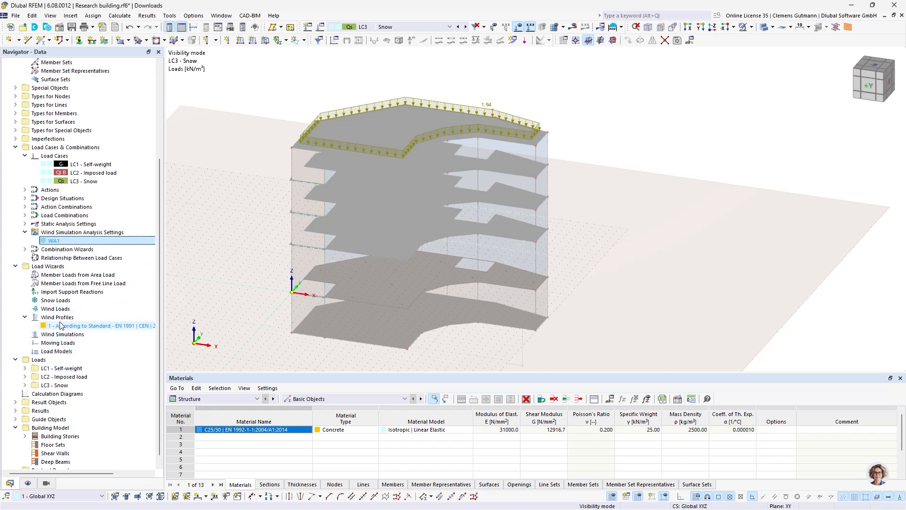
{"action": "double_click", "coordinate": [77, 327]}
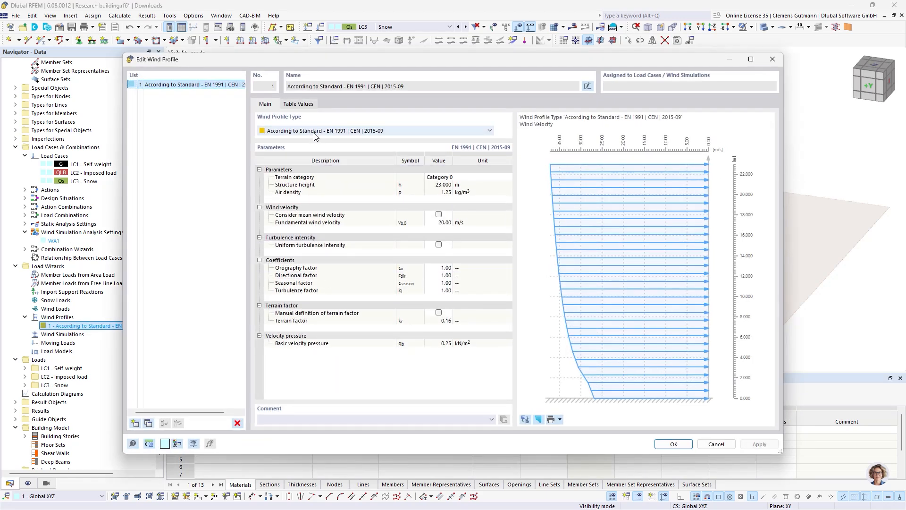
{"action": "left_click", "coordinate": [316, 132]}
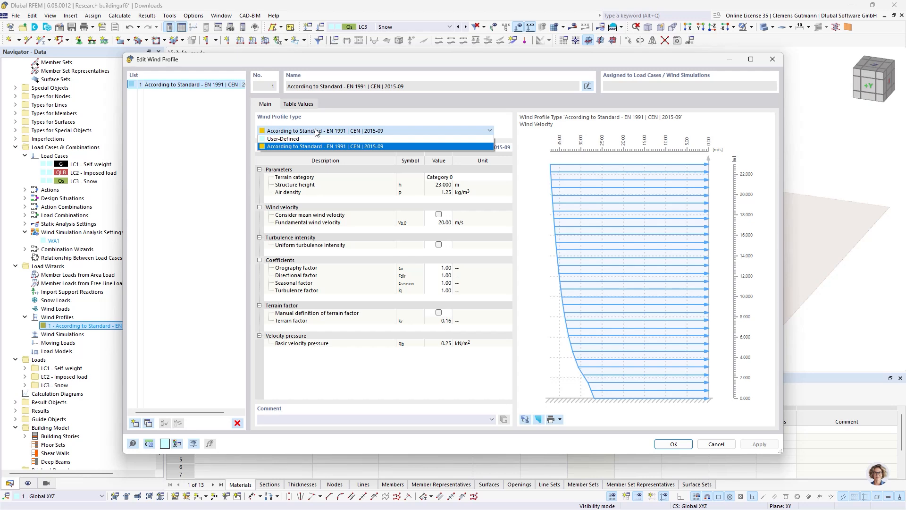
{"action": "left_click", "coordinate": [316, 132]}
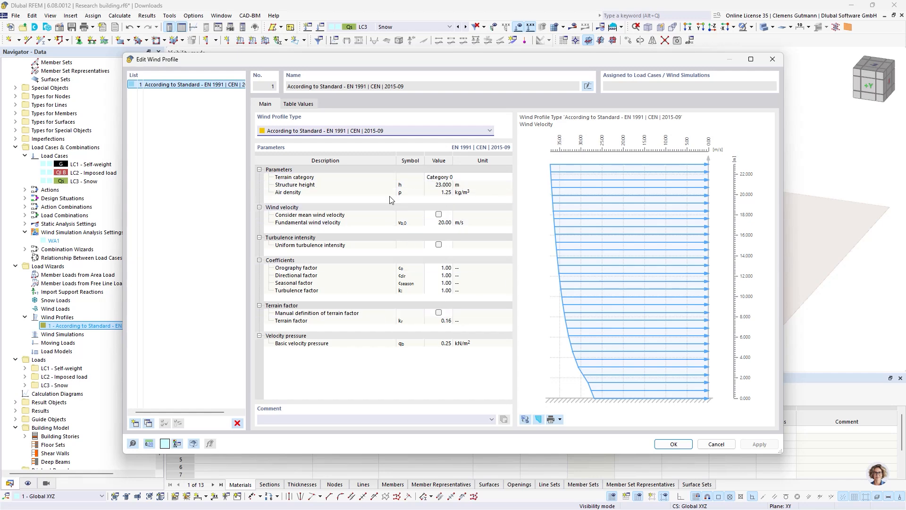
{"action": "left_click", "coordinate": [448, 178]}
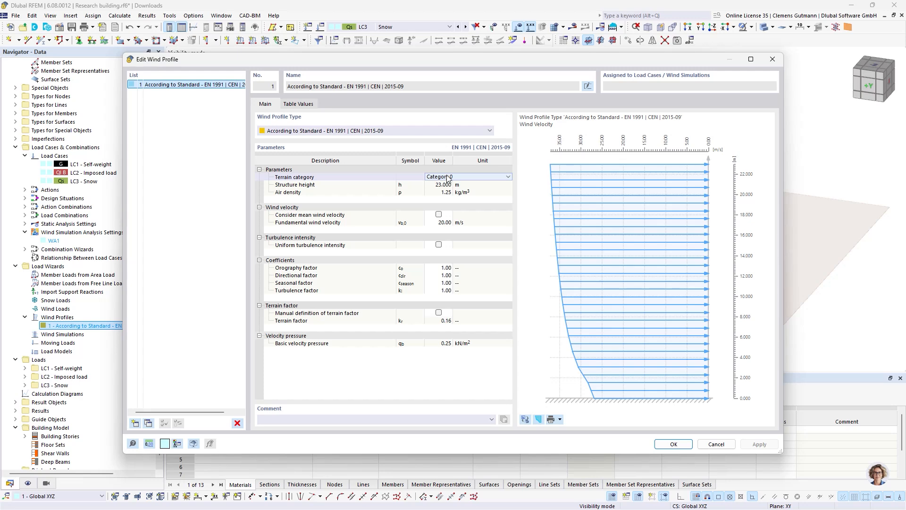
{"action": "left_click", "coordinate": [448, 178]}
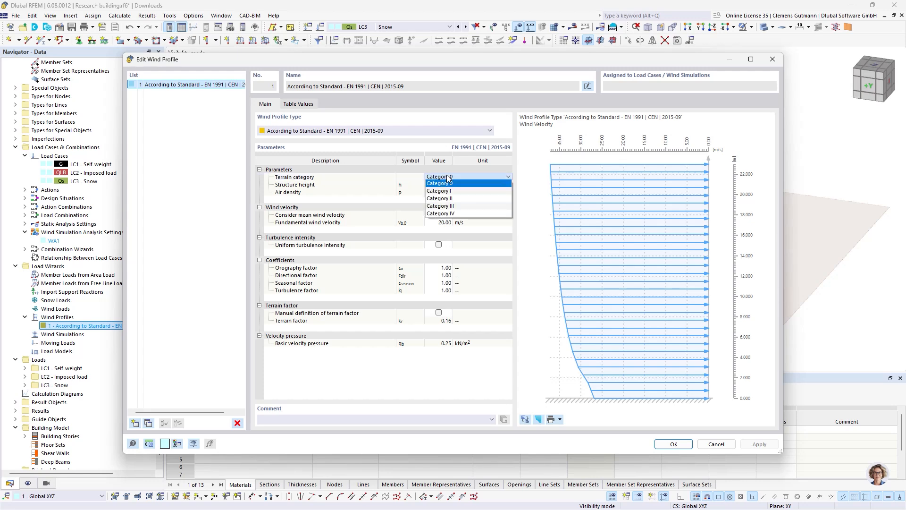
{"action": "left_click", "coordinate": [454, 206]}
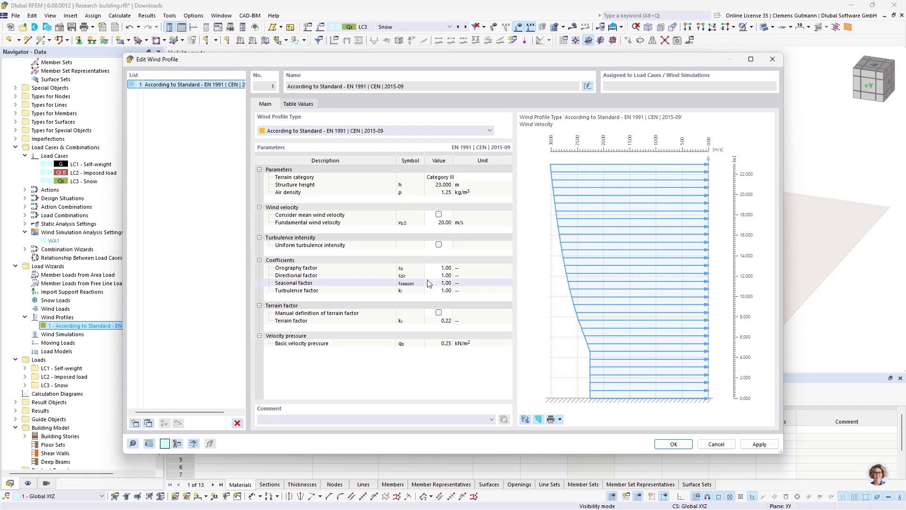
{"action": "left_click", "coordinate": [673, 444]}
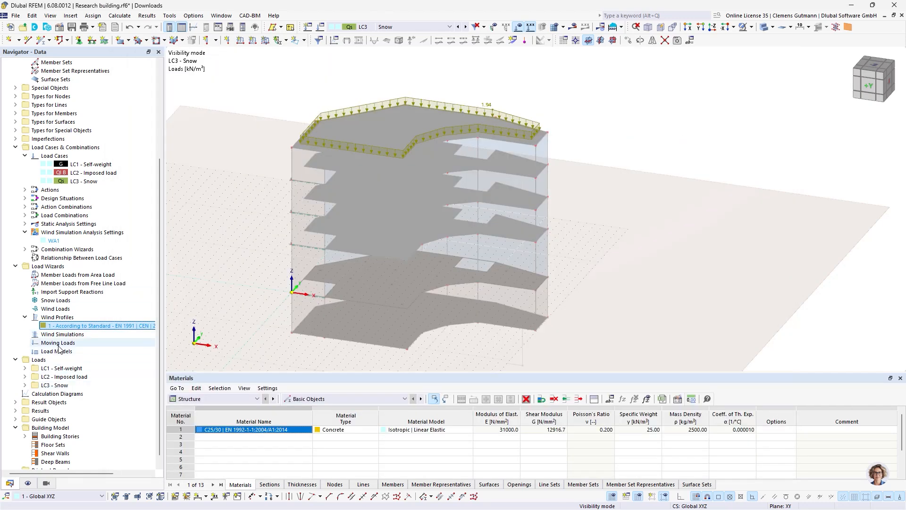
Create a wind simulation with uniform wind directions at a 90° step angle, using WA1 and wind profile 1, to generate the wind load cases
{"action": "right_click", "coordinate": [71, 335]}
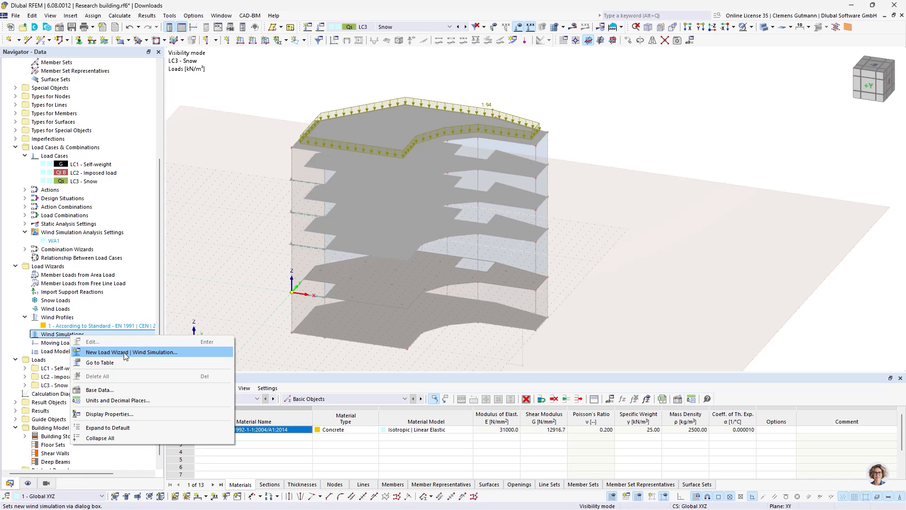
{"action": "left_click", "coordinate": [123, 352]}
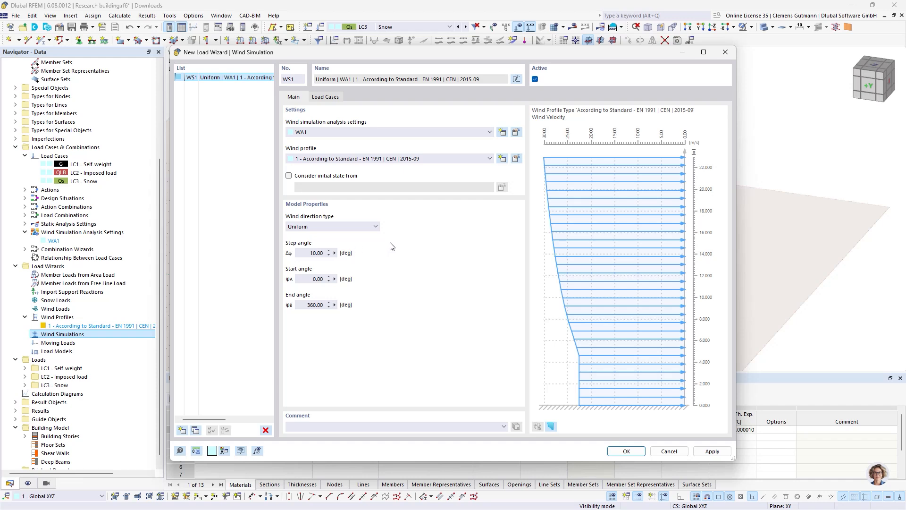
{"action": "left_click", "coordinate": [349, 227]}
{"action": "left_click", "coordinate": [349, 234]}
{"action": "key", "text": "Tab"}
{"action": "type", "text": "9"}
{"action": "key", "text": "Tab"}
{"action": "left_click", "coordinate": [336, 98]}
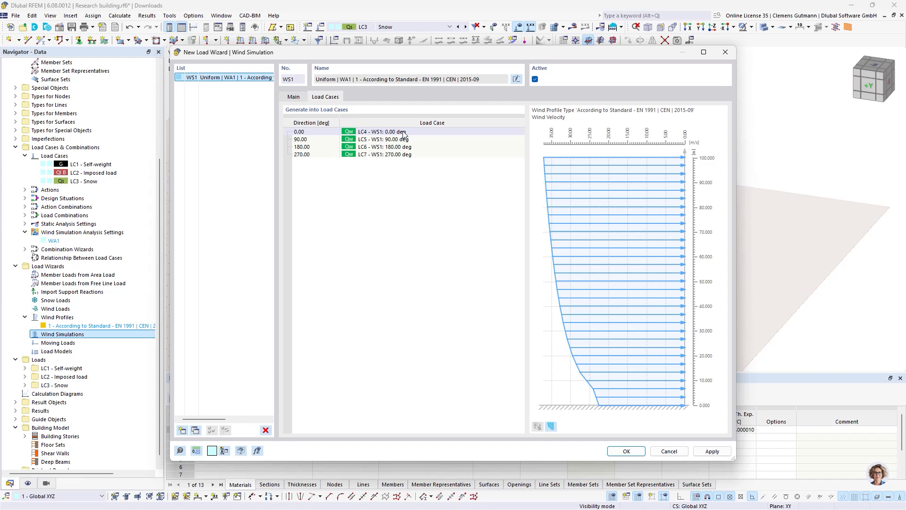
{"action": "left_click", "coordinate": [622, 451]}
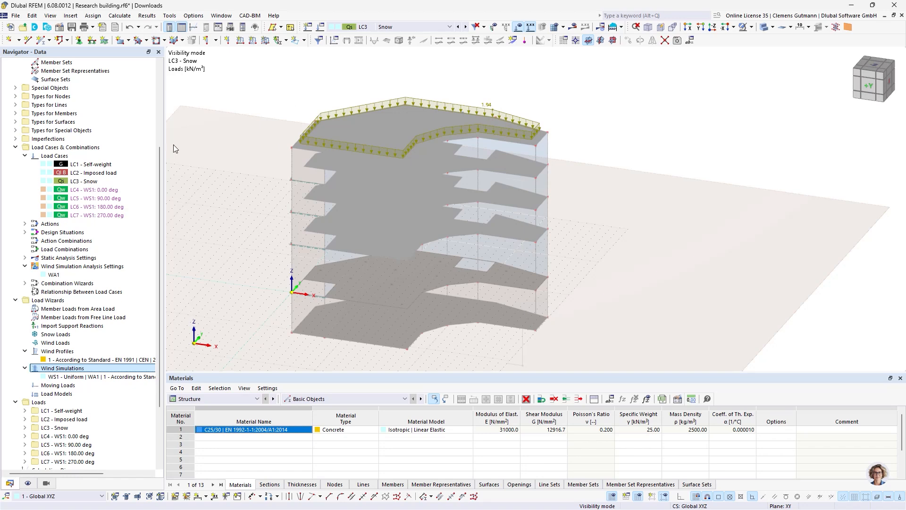
Generate the action and load combinations from the load cases, review the load combination list and accept it
{"action": "right_click", "coordinate": [60, 157]}
{"action": "left_click", "coordinate": [84, 163]}
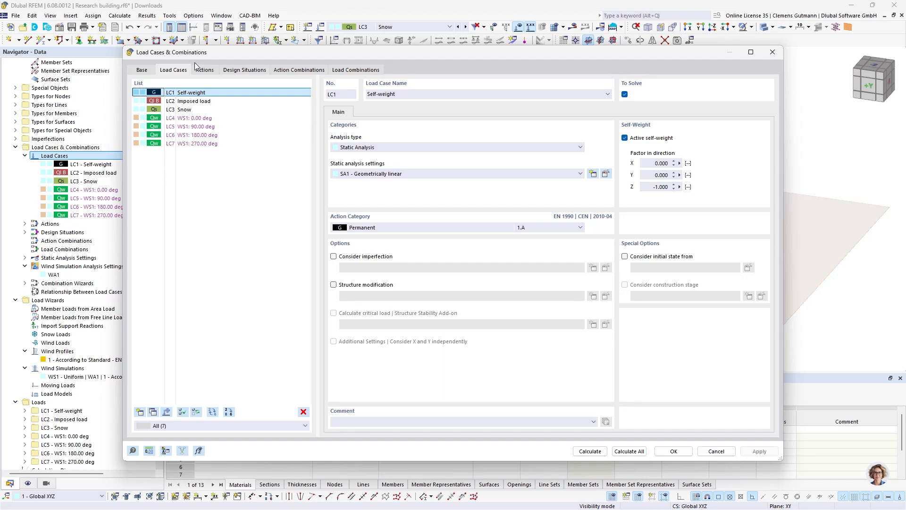
{"action": "left_click", "coordinate": [282, 70]}
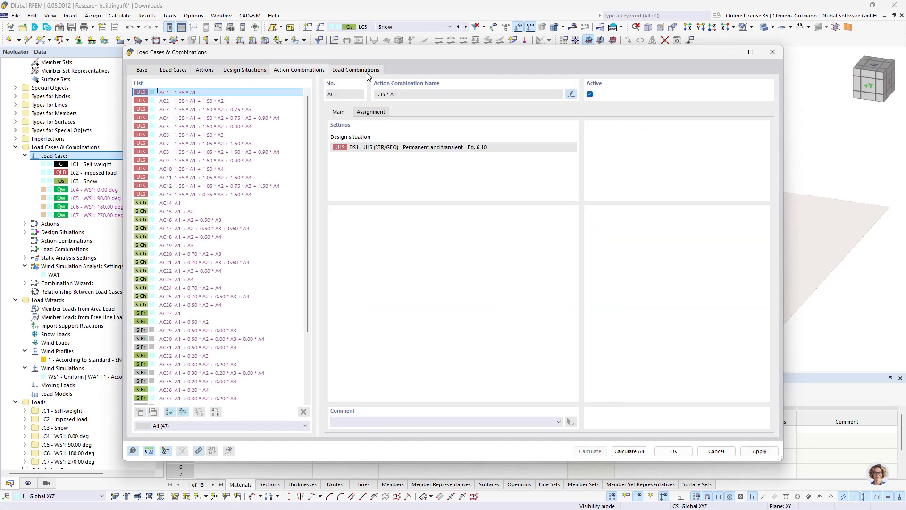
{"action": "left_click", "coordinate": [355, 70]}
{"action": "scroll", "coordinate": [255, 242], "scroll_direction": "down", "scroll_amount": 15}
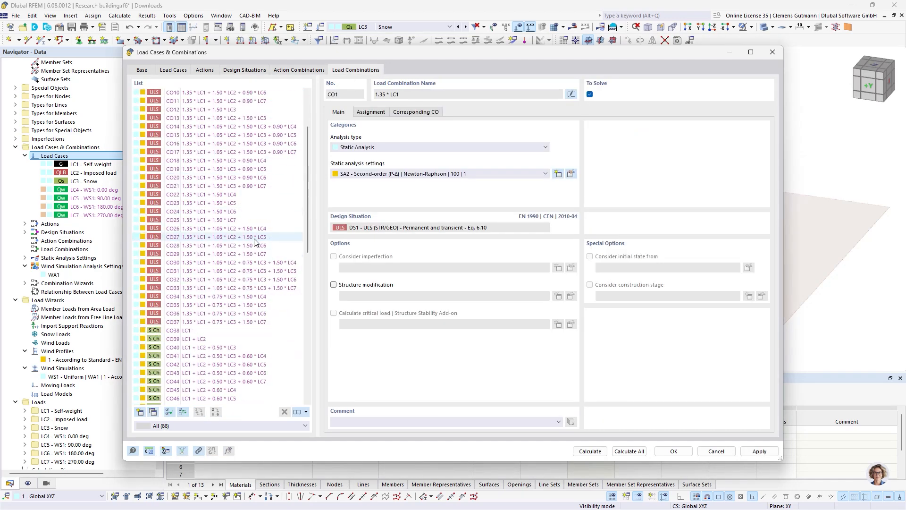
{"action": "scroll", "coordinate": [255, 242], "scroll_direction": "down", "scroll_amount": 2}
{"action": "scroll", "coordinate": [255, 242], "scroll_direction": "up", "scroll_amount": 17}
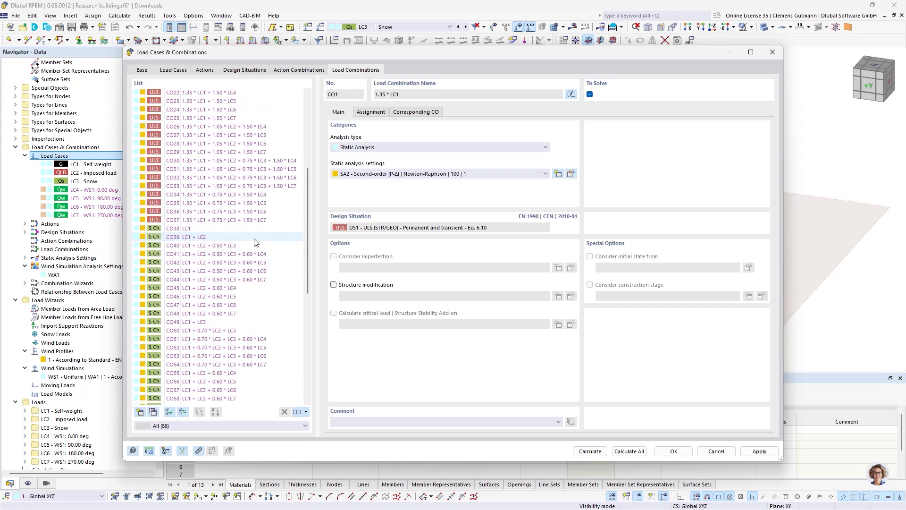
{"action": "left_click", "coordinate": [665, 453]}
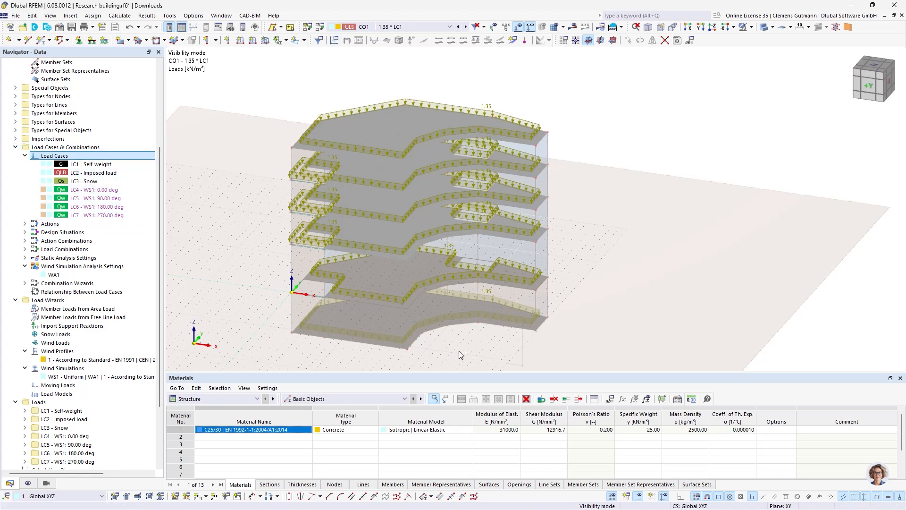
{"action": "mouse_move", "coordinate": [460, 351]}
{"action": "middle_mouse_down", "text": "ctrl"}
{"action": "mouse_move", "coordinate": [465, 370]}
{"action": "mouse_move", "coordinate": [463, 353]}
{"action": "middle_mouse_up", "text": "ctrl"}
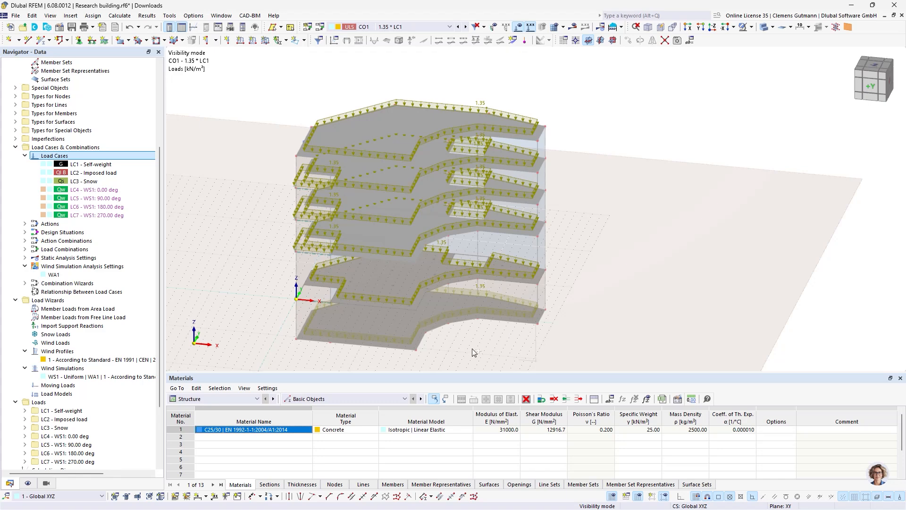
{"action": "middle_click_drag", "start_coordinate": [472, 349], "coordinate": [477, 345], "text": "ctrl"}
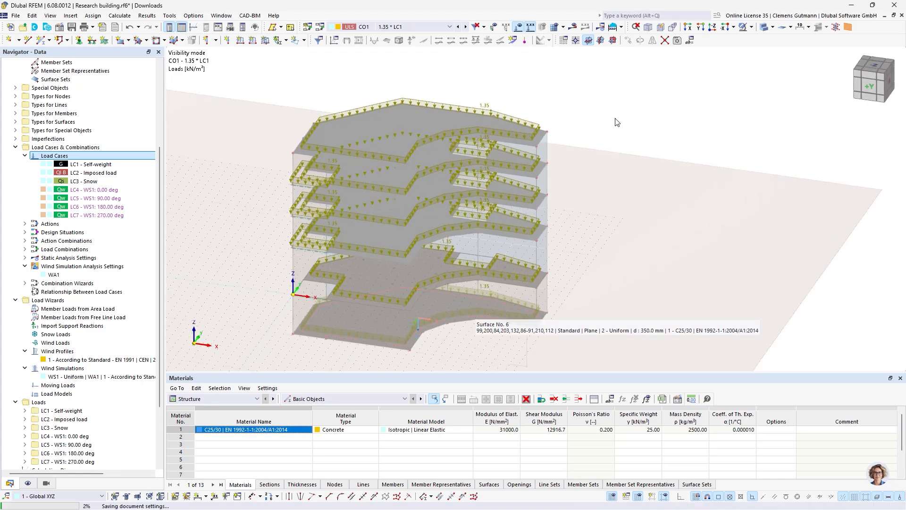
{"action": "left_click", "coordinate": [621, 27]}
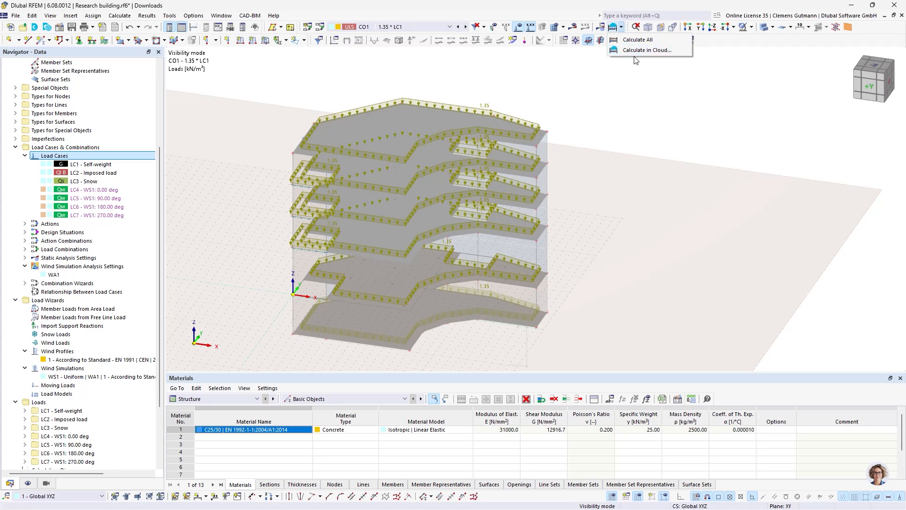
{"action": "left_click", "coordinate": [615, 143]}
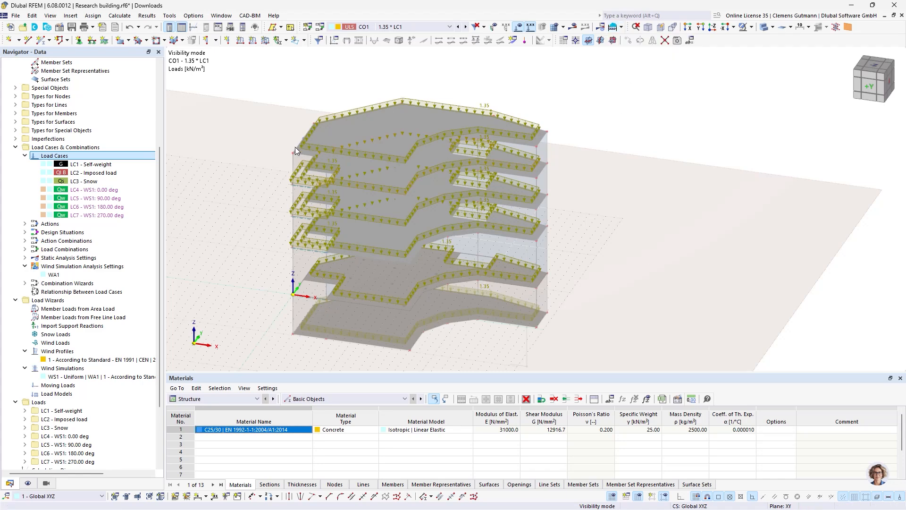
{"action": "scroll", "coordinate": [89, 170], "scroll_direction": "up", "scroll_amount": 5}
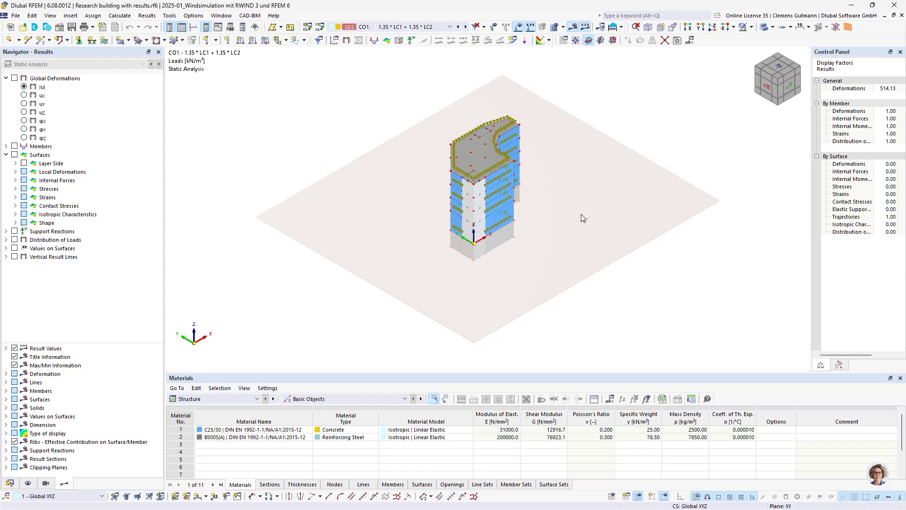
In the Research building with results model, view the building and display load case LC5 - WS1: 0.00 deg
{"action": "middle_click_drag", "start_coordinate": [581, 214], "coordinate": [517, 290], "text": "ctrl"}
{"action": "scroll", "coordinate": [516, 290], "scroll_direction": "up", "scroll_amount": 5}
{"action": "scroll", "coordinate": [518, 290], "scroll_direction": "down", "scroll_amount": 5}
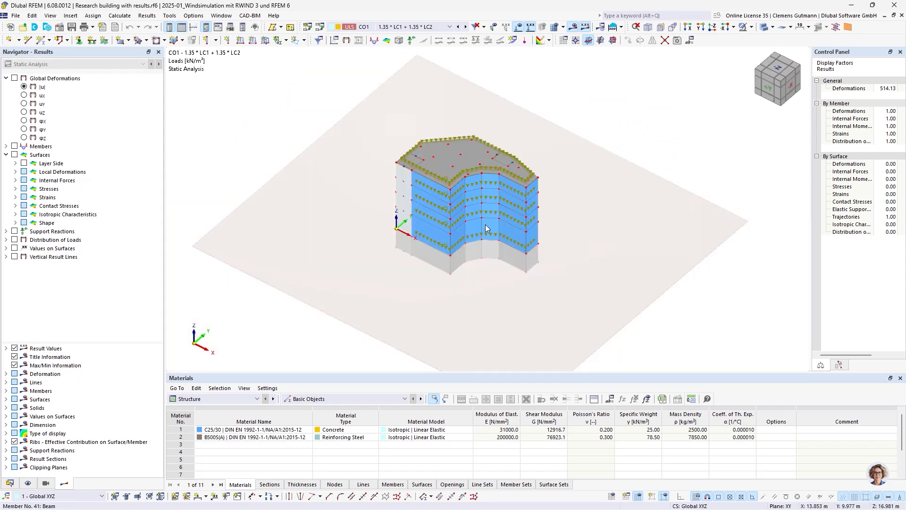
{"action": "middle_click_drag", "start_coordinate": [485, 224], "coordinate": [479, 259], "text": "ctrl"}
{"action": "scroll", "coordinate": [504, 108], "scroll_direction": "up", "scroll_amount": 1}
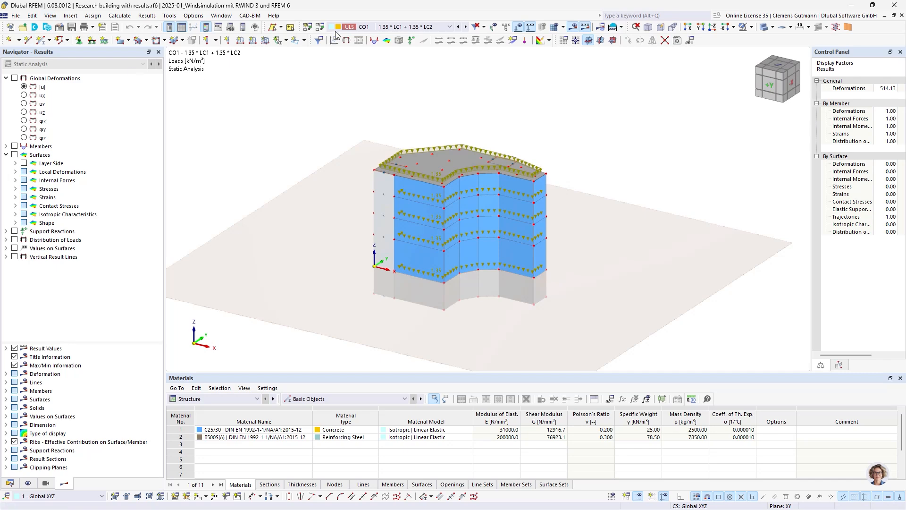
{"action": "left_click", "coordinate": [373, 28]}
{"action": "scroll", "coordinate": [425, 94], "scroll_direction": "up", "scroll_amount": 10}
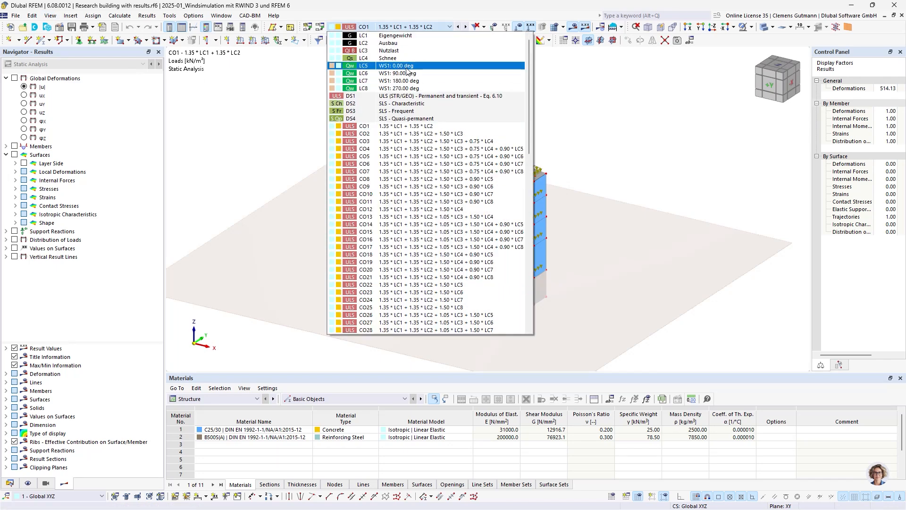
{"action": "left_click", "coordinate": [391, 72]}
{"action": "middle_click_drag", "start_coordinate": [527, 326], "coordinate": [391, 333]}
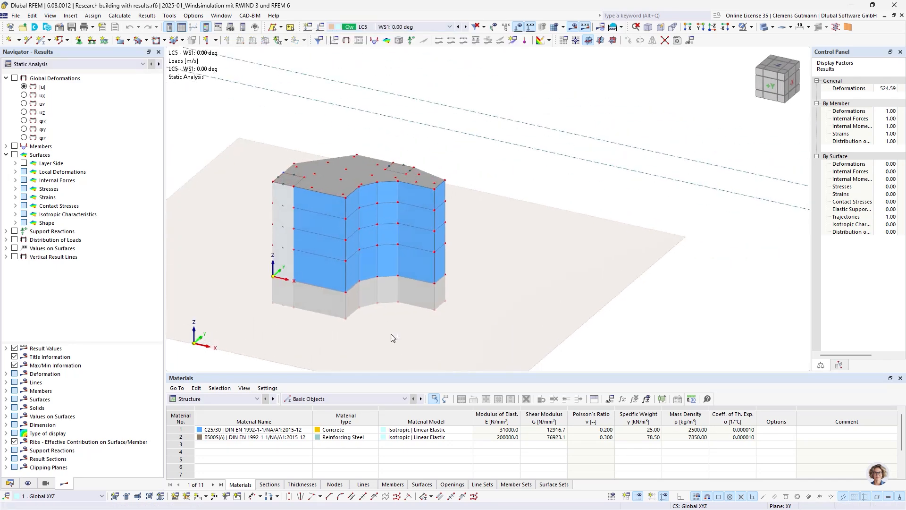
Show the wind simulation surface pressures of LC5 on the computational model and view the windward facade
{"action": "left_click", "coordinate": [159, 65]}
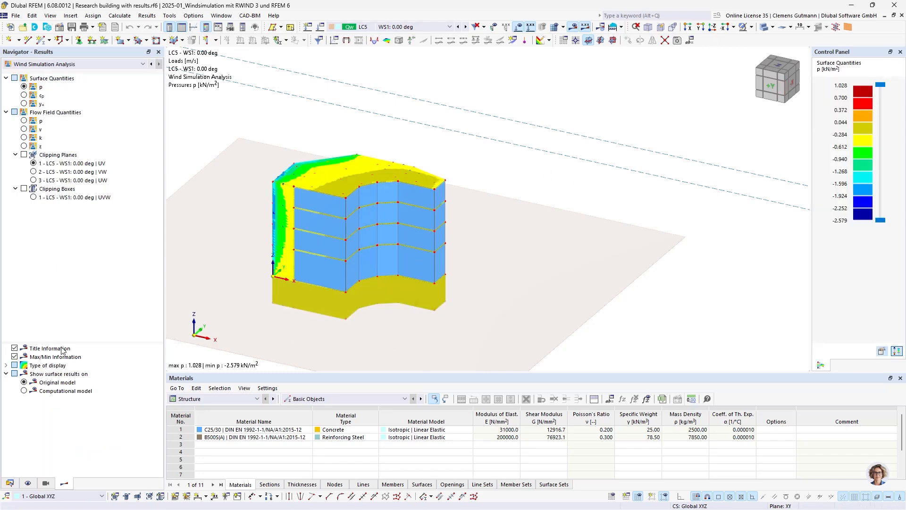
{"action": "left_click", "coordinate": [57, 391]}
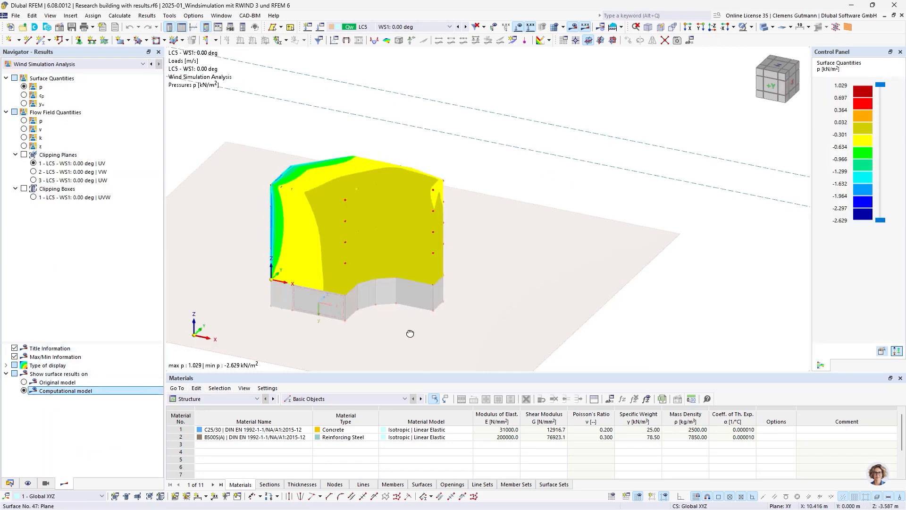
{"action": "middle_click_drag", "start_coordinate": [409, 334], "coordinate": [310, 284], "text": "ctrl"}
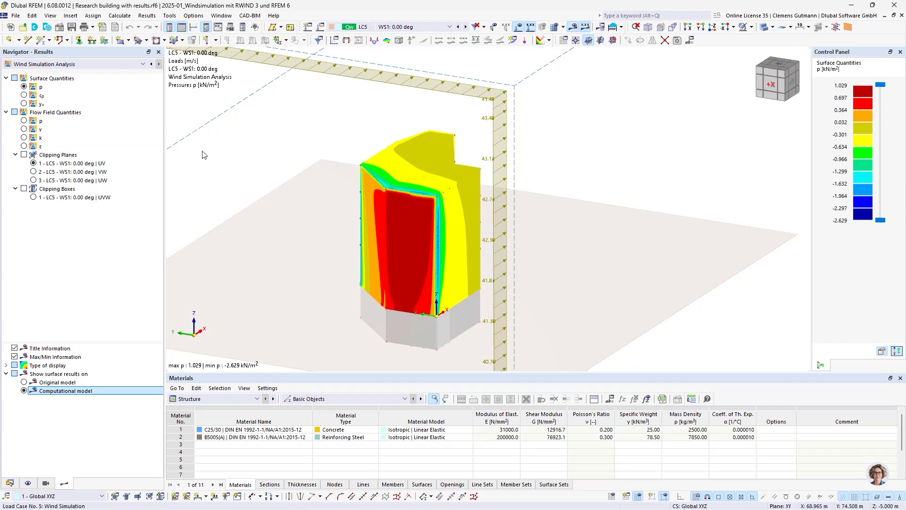
Display load case LC6 - WS1: 90.00 deg and examine its surface pressures on the windward side of the building
{"action": "scroll", "coordinate": [178, 221], "scroll_direction": "down", "scroll_amount": 3}
{"action": "middle_click_drag", "start_coordinate": [422, 274], "coordinate": [390, 285], "text": "ctrl"}
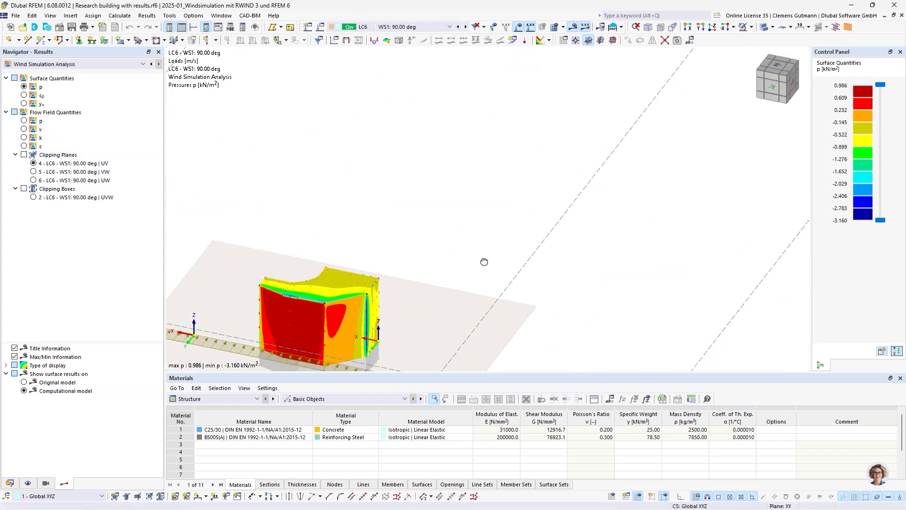
{"action": "middle_click_drag", "start_coordinate": [415, 308], "coordinate": [512, 240]}
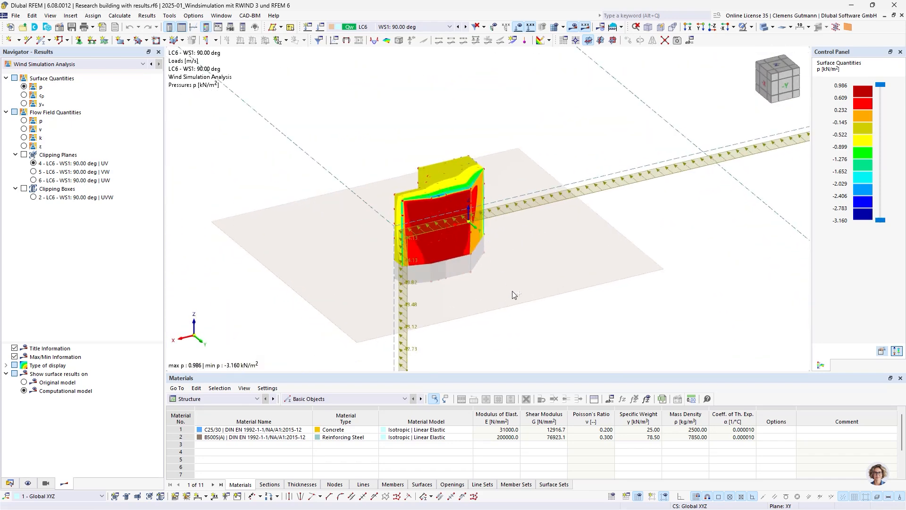
{"action": "middle_click_drag", "start_coordinate": [514, 294], "coordinate": [472, 261]}
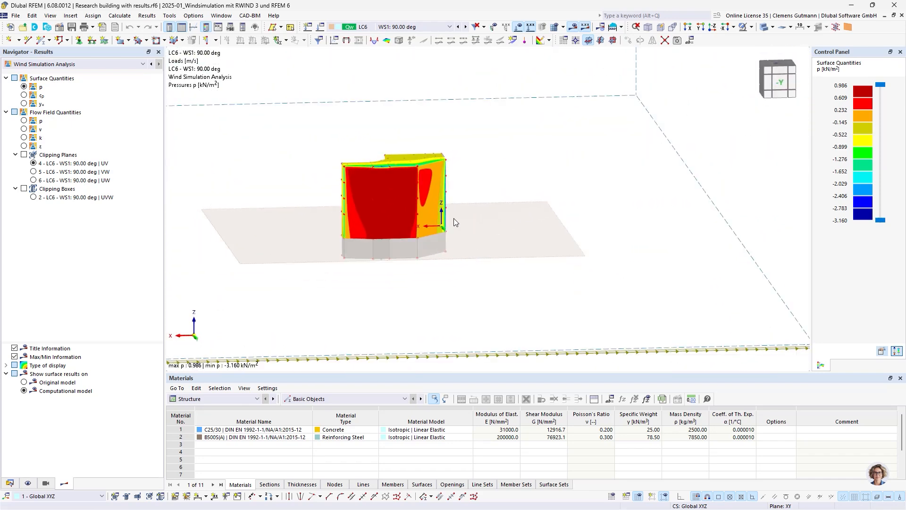
{"action": "scroll", "coordinate": [395, 161], "scroll_direction": "up", "scroll_amount": 2}
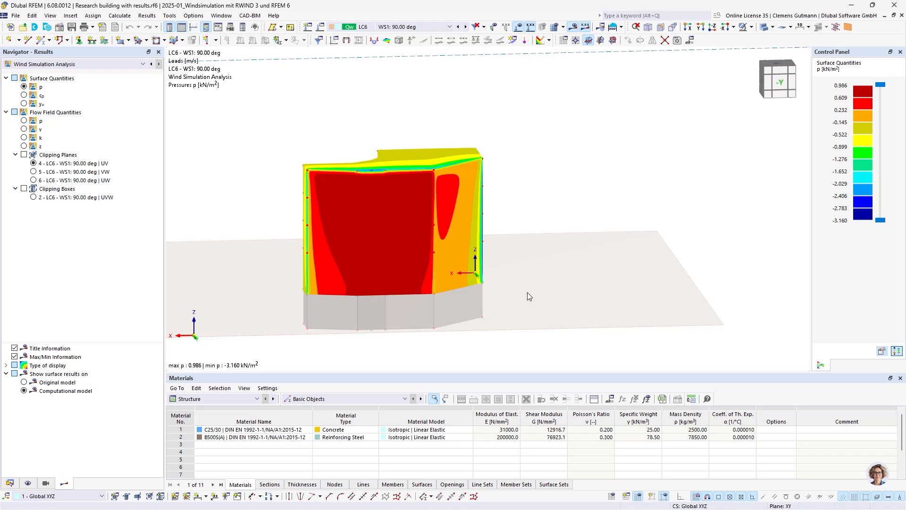
{"action": "scroll", "coordinate": [539, 309], "scroll_direction": "down", "scroll_amount": 1}
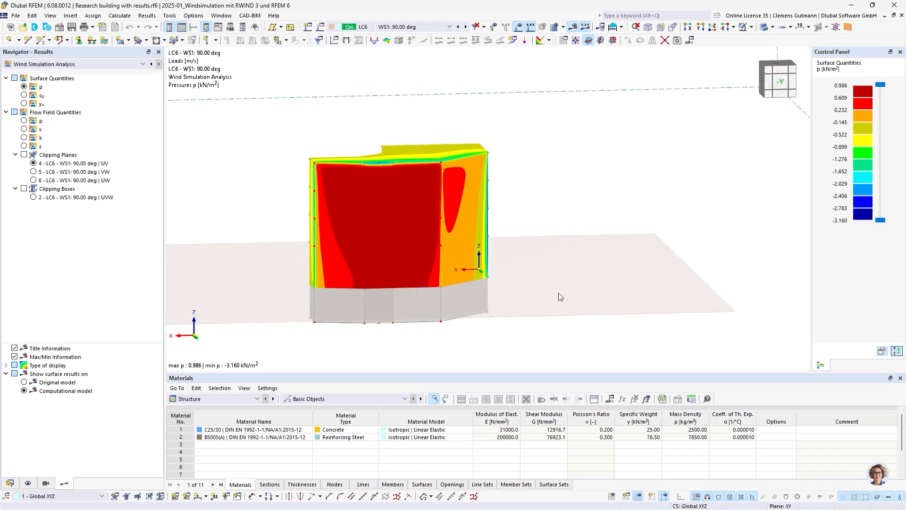
Examine the LC6 surface pressures on the windward facade and building base from low and elevated viewing angles
{"action": "scroll", "coordinate": [560, 283], "scroll_direction": "down", "scroll_amount": 2}
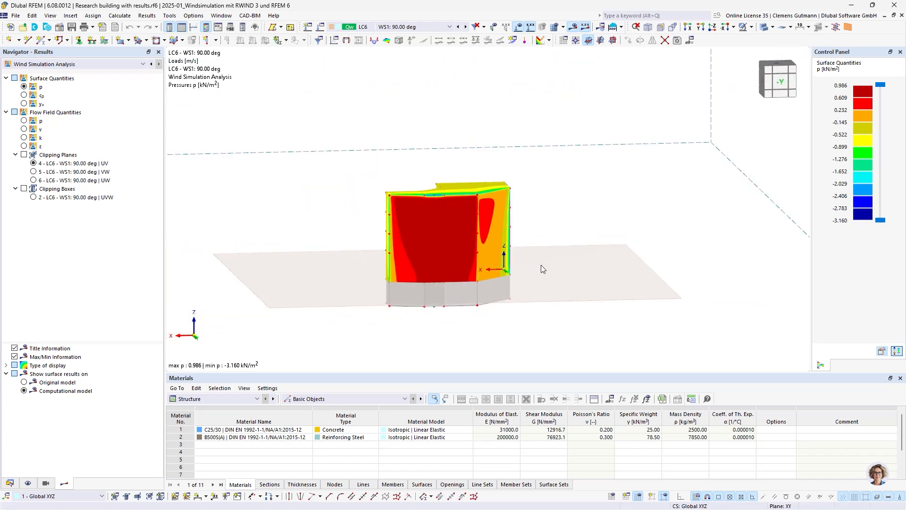
{"action": "middle_click_drag", "start_coordinate": [550, 302], "coordinate": [552, 267], "text": "ctrl"}
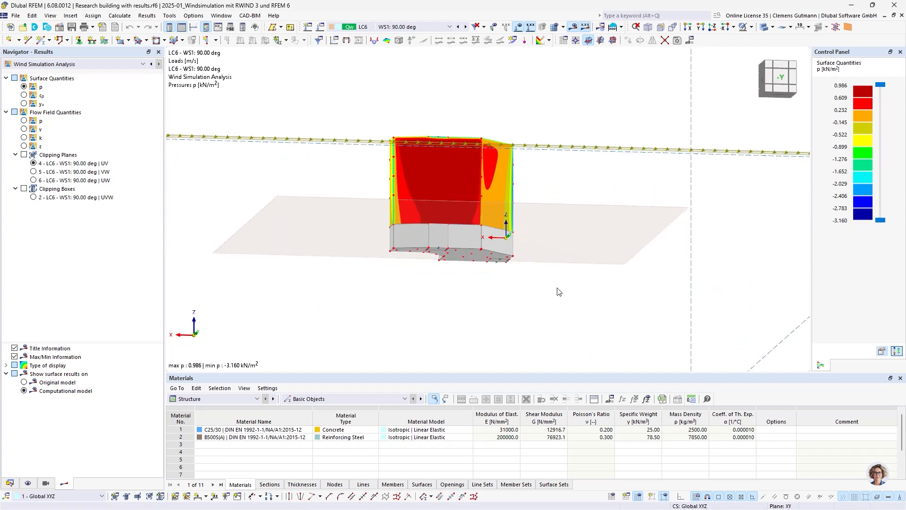
{"action": "middle_click_drag", "start_coordinate": [538, 220], "coordinate": [540, 239], "text": "ctrl"}
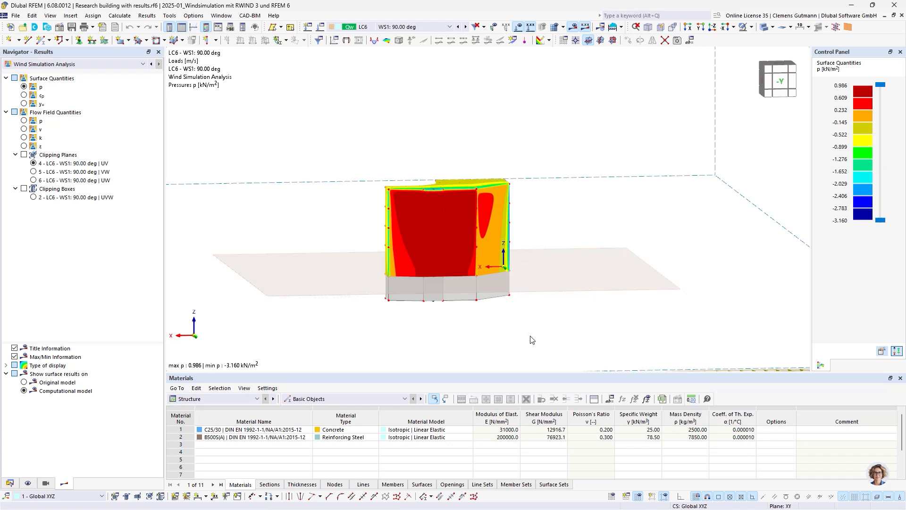
{"action": "middle_click_drag", "start_coordinate": [530, 333], "coordinate": [528, 321], "text": "ctrl"}
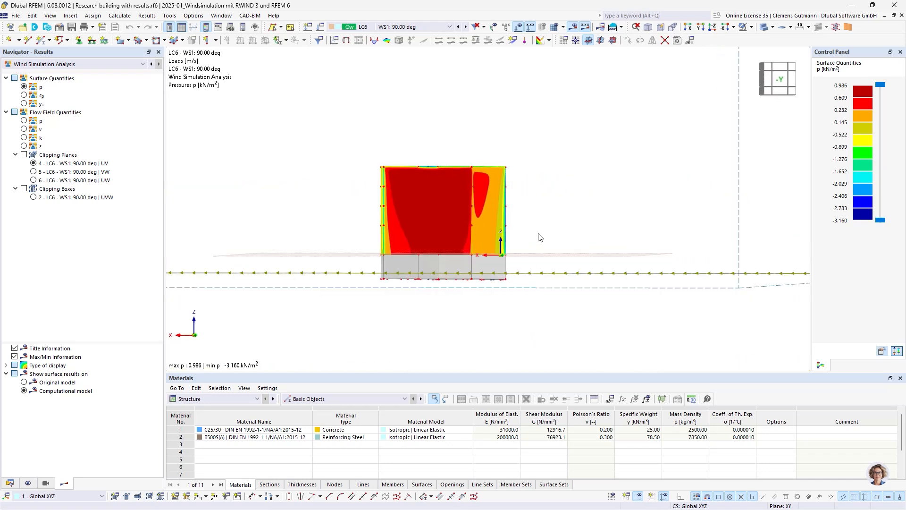
{"action": "middle_click_drag", "start_coordinate": [542, 243], "coordinate": [528, 284], "text": "ctrl"}
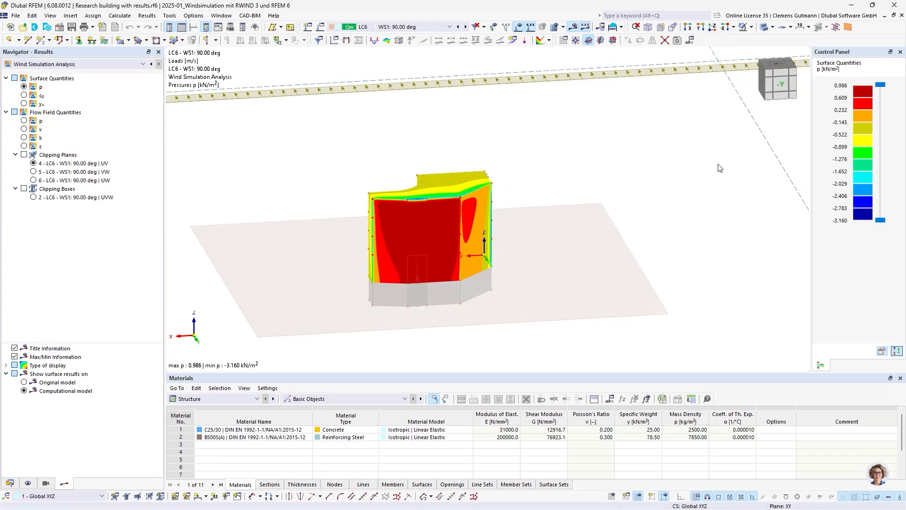
View the model in plan along -Z and check the Show North Direction display setting
{"action": "left_click", "coordinate": [779, 68]}
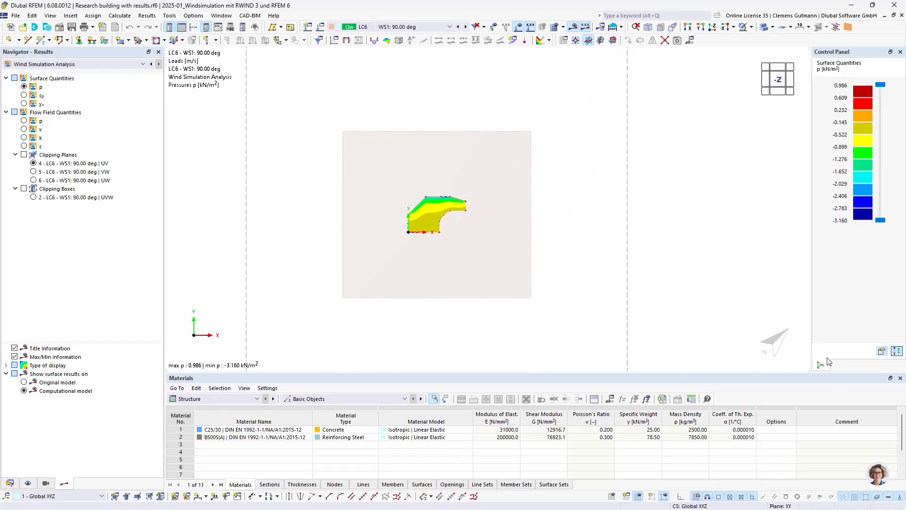
{"action": "left_click", "coordinate": [45, 483]}
{"action": "scroll", "coordinate": [47, 293], "scroll_direction": "down", "scroll_amount": 10}
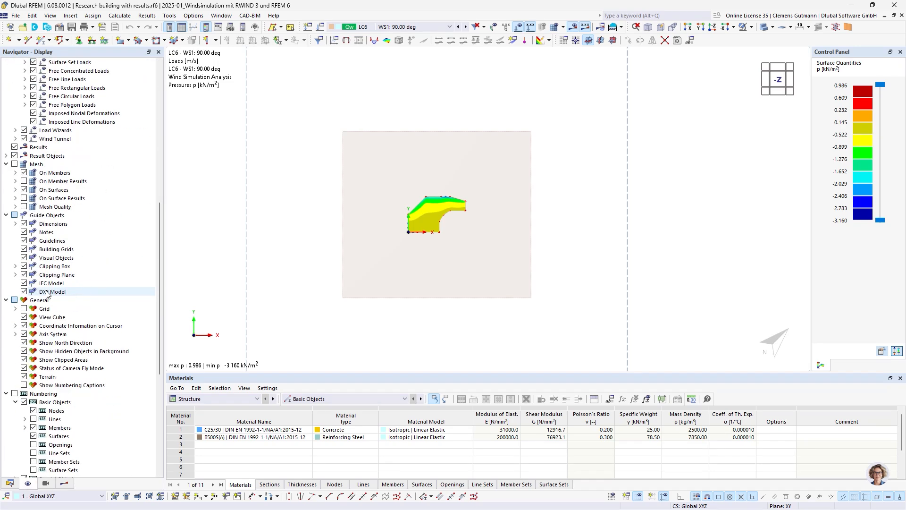
{"action": "scroll", "coordinate": [47, 294], "scroll_direction": "down", "scroll_amount": 2}
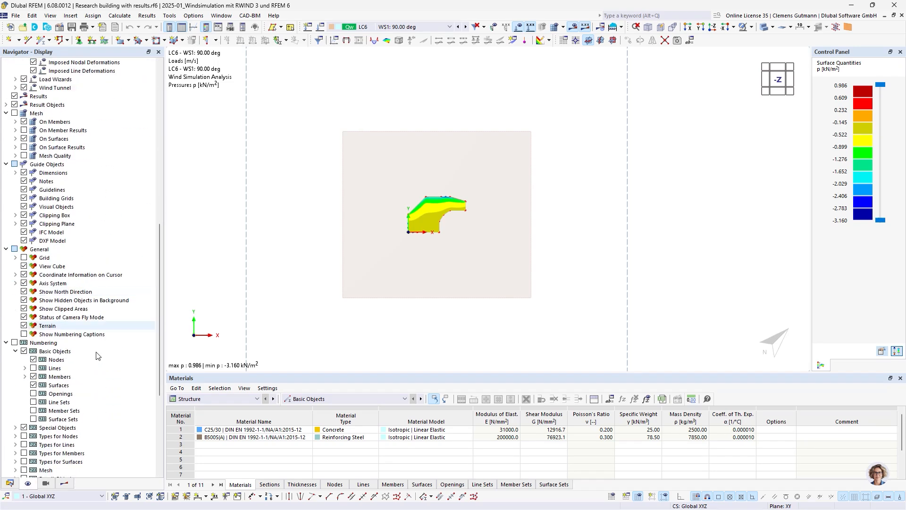
{"action": "left_click", "coordinate": [24, 292]}
{"action": "left_click", "coordinate": [23, 292]}
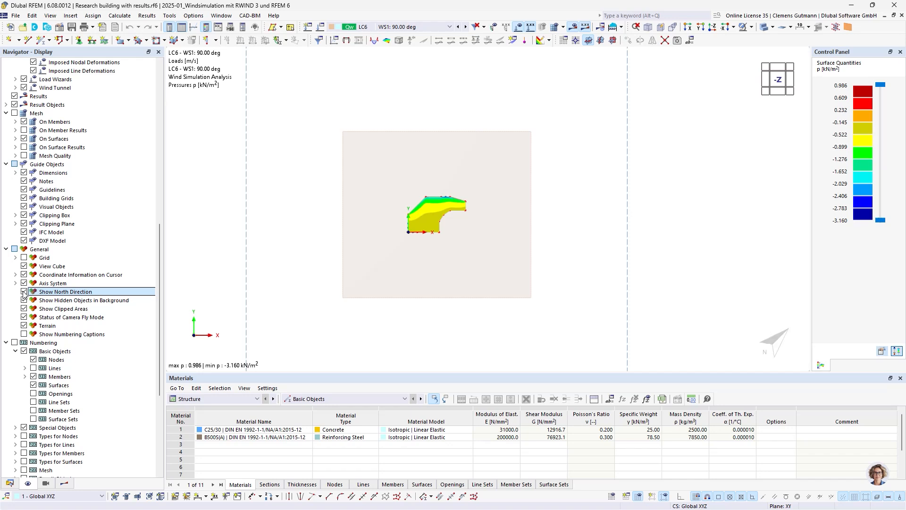
Examine the LC6 roof pressures and the wind inflow side of the tunnel in plan and oblique views
{"action": "scroll", "coordinate": [412, 188], "scroll_direction": "up", "scroll_amount": 3}
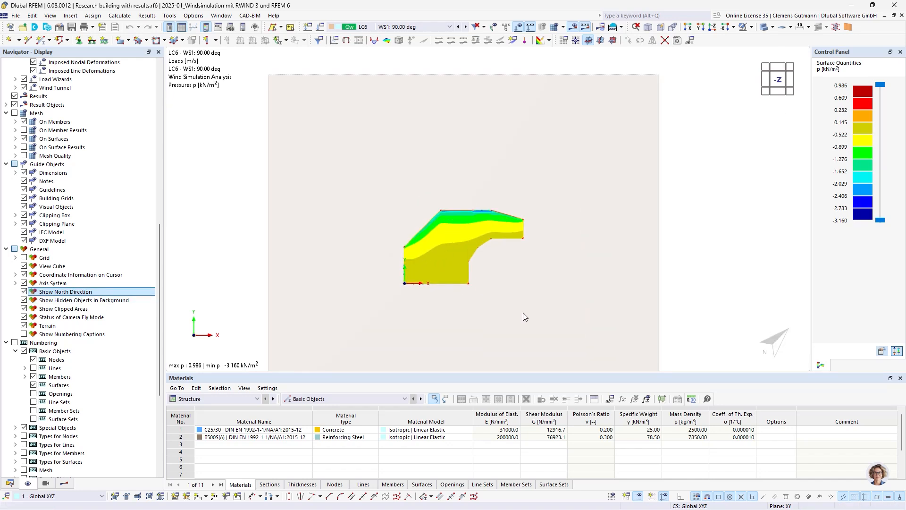
{"action": "middle_click_drag", "start_coordinate": [516, 334], "coordinate": [507, 305], "text": "ctrl"}
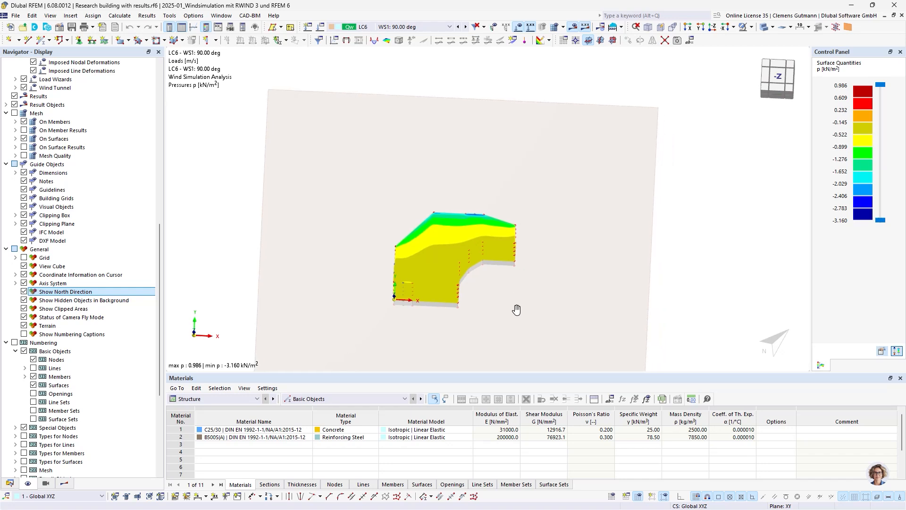
{"action": "left_click", "coordinate": [776, 79]}
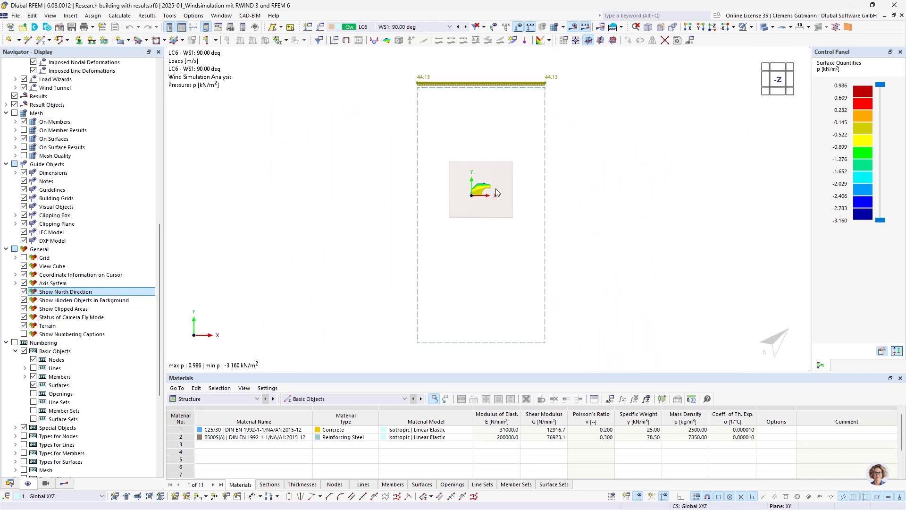
{"action": "scroll", "coordinate": [481, 203], "scroll_direction": "up", "scroll_amount": 2}
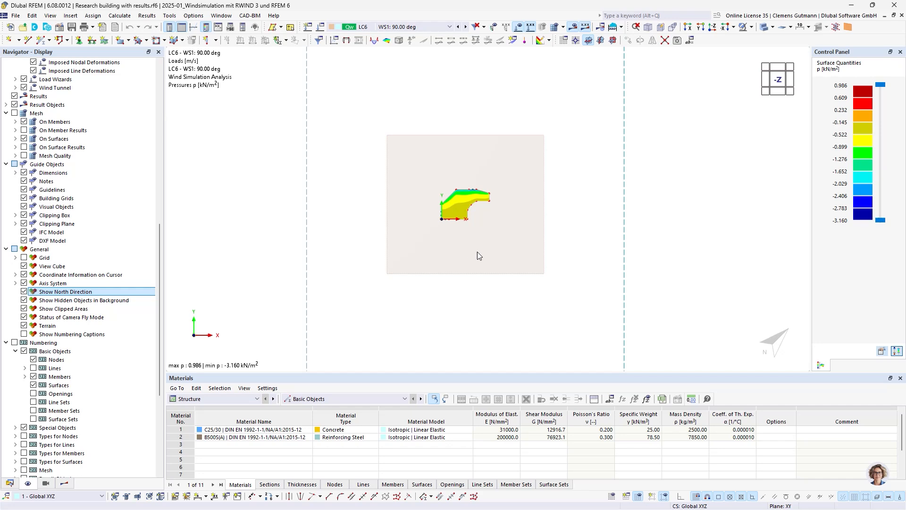
{"action": "middle_click_drag", "start_coordinate": [496, 265], "coordinate": [462, 270], "text": "ctrl"}
{"action": "scroll", "coordinate": [462, 270], "scroll_direction": "up", "scroll_amount": 3}
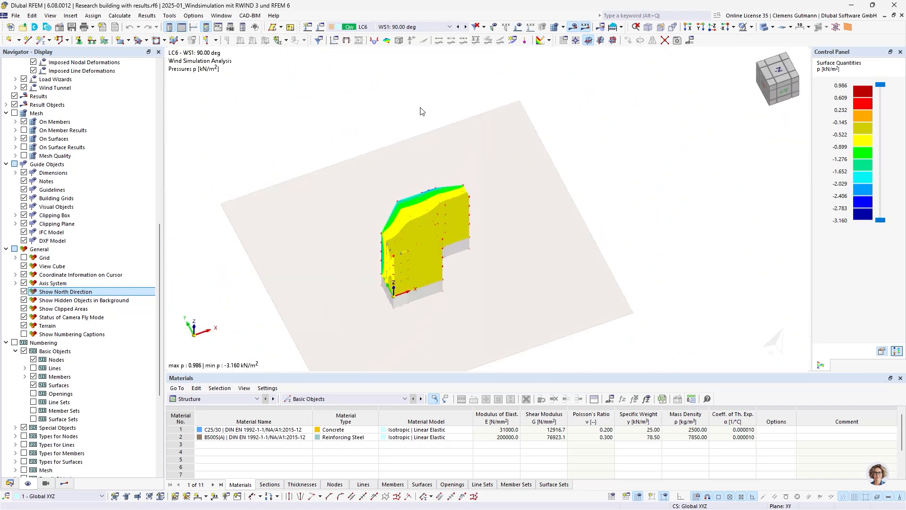
Hide the loads and results and inspect the structural model's roof and wall edges from an oblique view
{"action": "scroll", "coordinate": [432, 317], "scroll_direction": "up", "scroll_amount": 3}
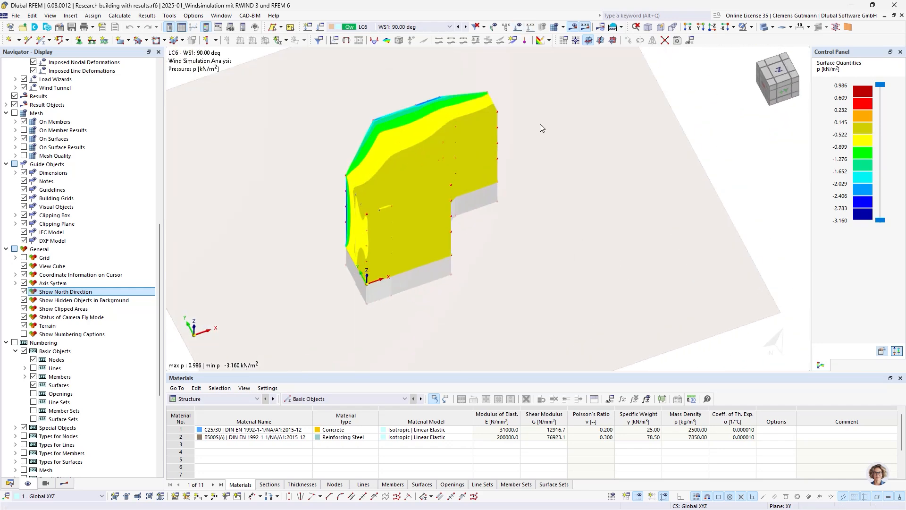
{"action": "left_click", "coordinate": [573, 26]}
{"action": "middle_click_drag", "start_coordinate": [494, 236], "coordinate": [412, 268], "text": "ctrl"}
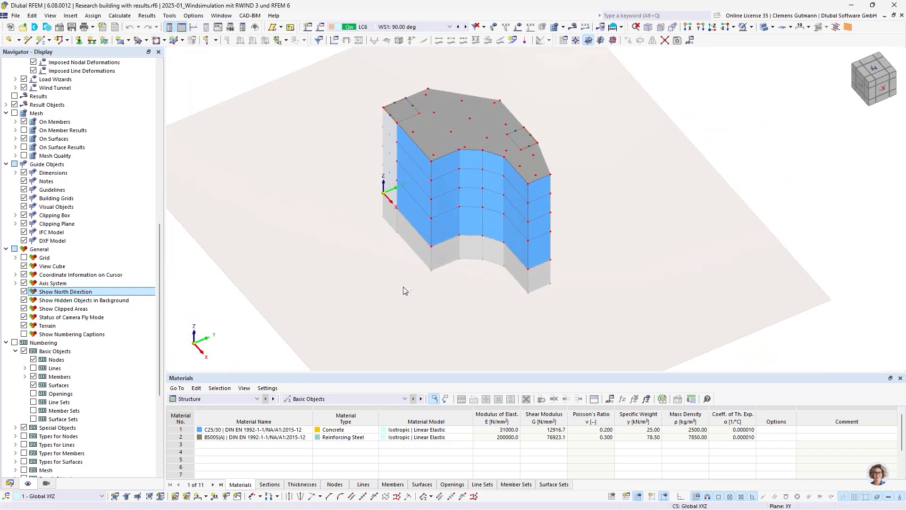
{"action": "scroll", "coordinate": [395, 131], "scroll_direction": "up", "scroll_amount": 5}
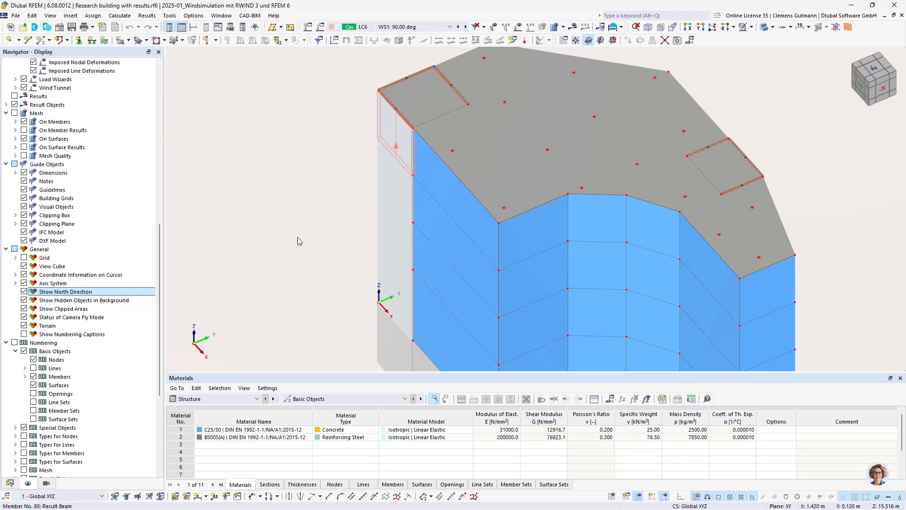
List the shear walls of the building model and locate the result beams on the building's outer wall
{"action": "left_click", "coordinate": [11, 482]}
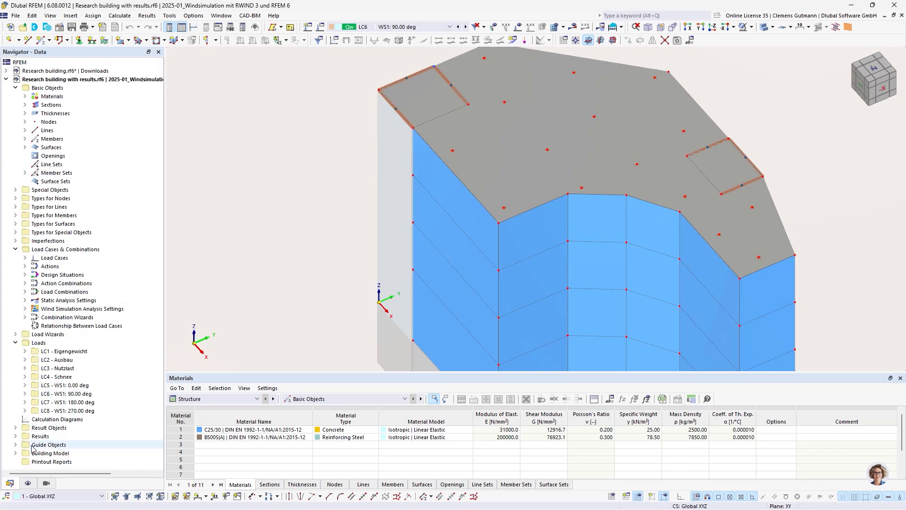
{"action": "scroll", "coordinate": [23, 444], "scroll_direction": "down", "scroll_amount": 2}
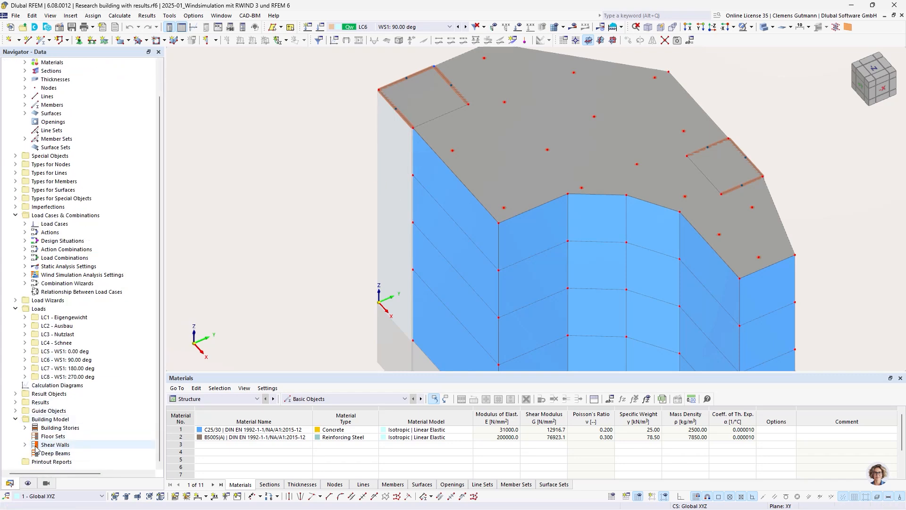
{"action": "double_click", "coordinate": [55, 444]}
{"action": "scroll", "coordinate": [84, 439], "scroll_direction": "down", "scroll_amount": 3}
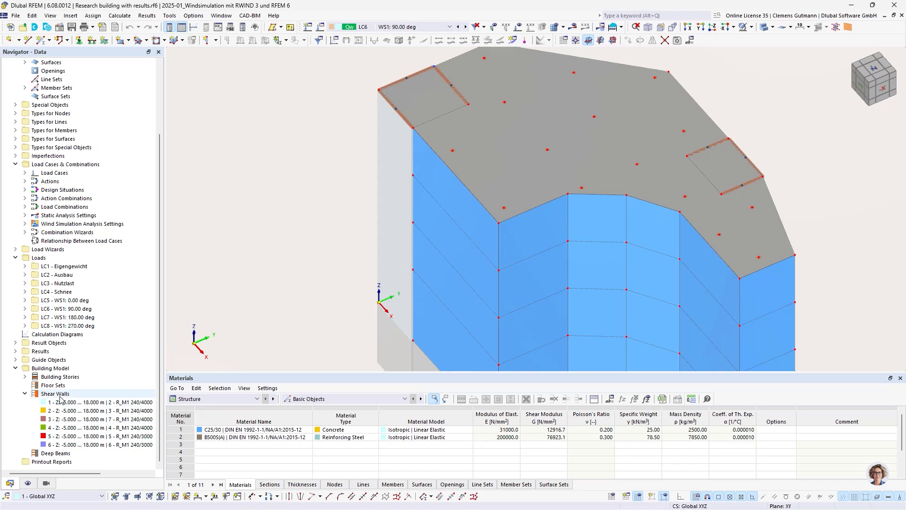
{"action": "middle_click_drag", "start_coordinate": [359, 267], "coordinate": [323, 217], "text": "ctrl"}
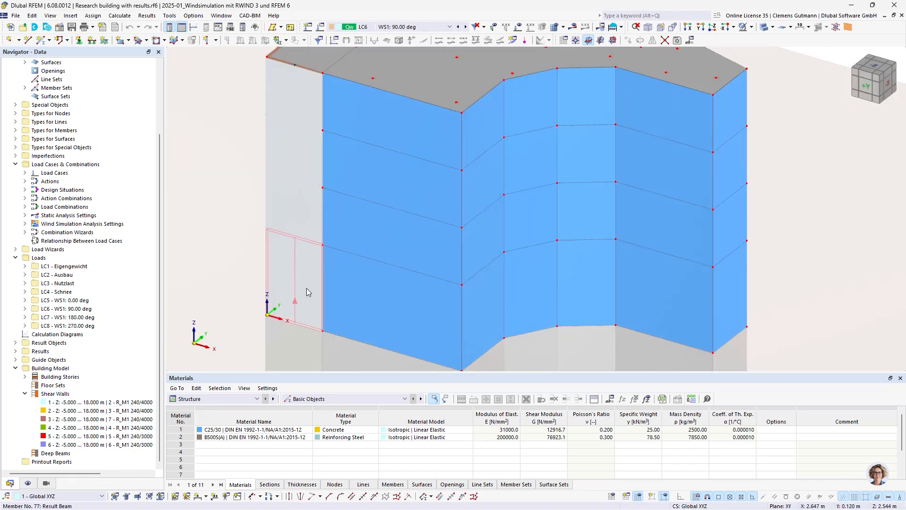
{"action": "scroll", "coordinate": [301, 222], "scroll_direction": "down", "scroll_amount": 4}
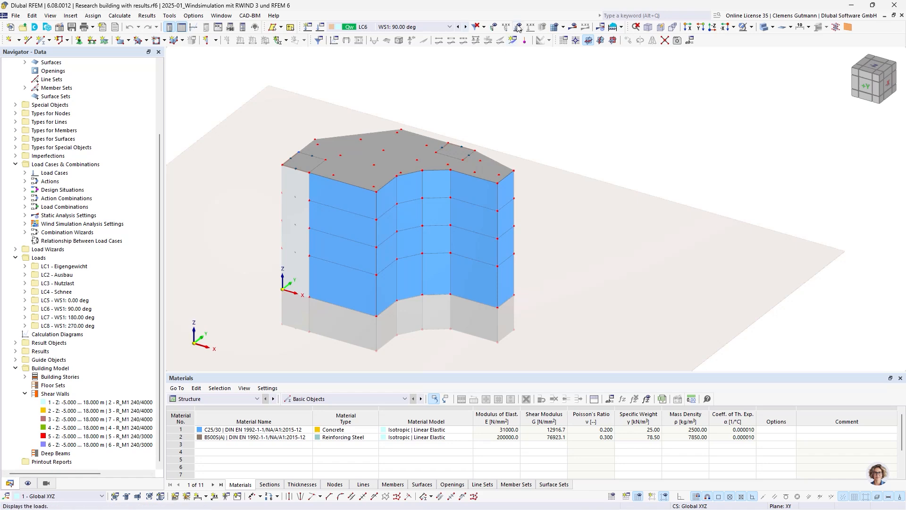
Show the results again, switch them to Static Analysis and display the vertical result lines for LC6
{"action": "left_click", "coordinate": [572, 27]}
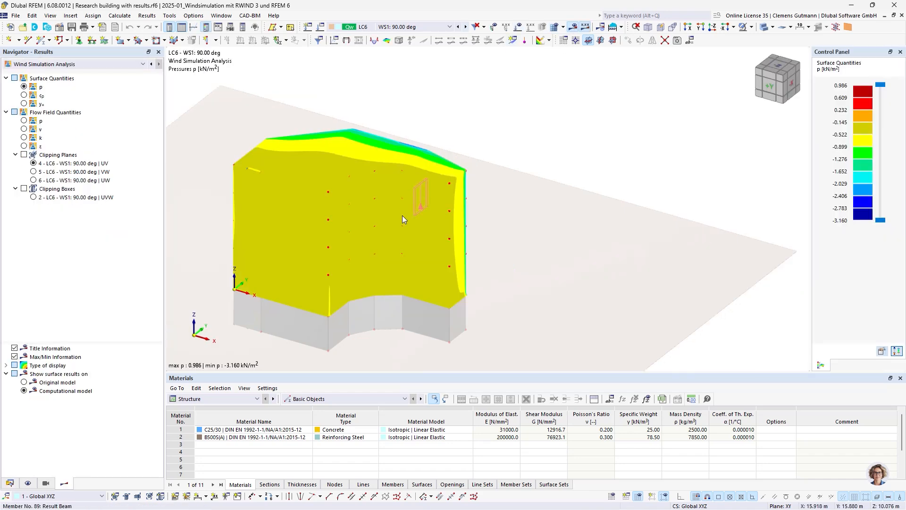
{"action": "left_click", "coordinate": [151, 65]}
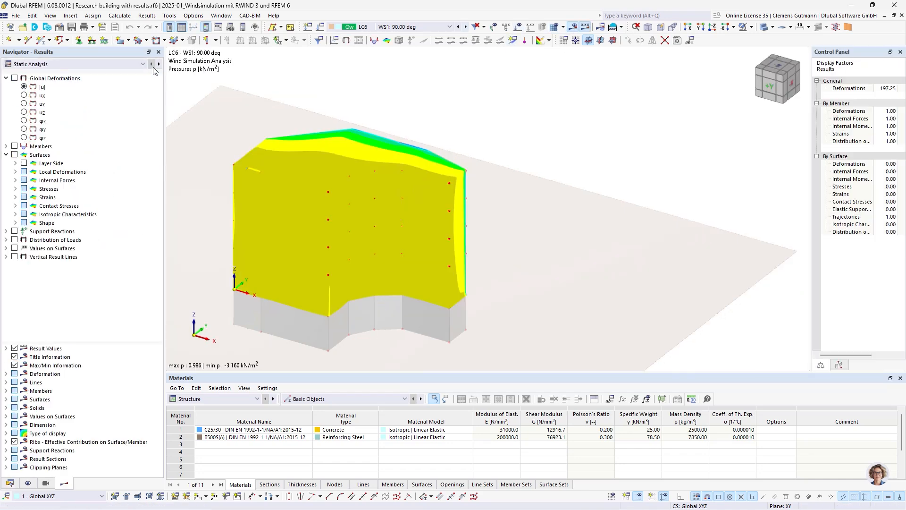
{"action": "left_click", "coordinate": [15, 257]}
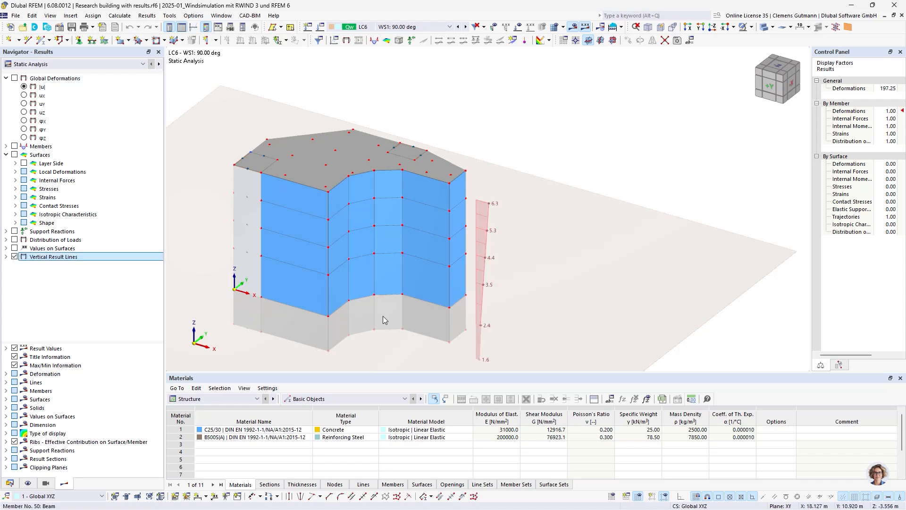
{"action": "middle_click_drag", "start_coordinate": [384, 317], "coordinate": [400, 261]}
{"action": "middle_click_drag", "start_coordinate": [454, 277], "coordinate": [431, 281]}
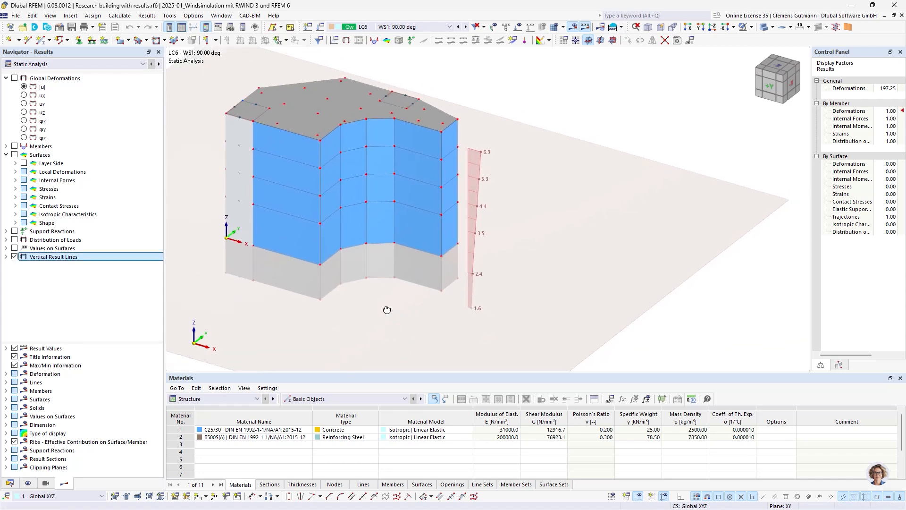
{"action": "middle_click_drag", "start_coordinate": [387, 310], "coordinate": [405, 309]}
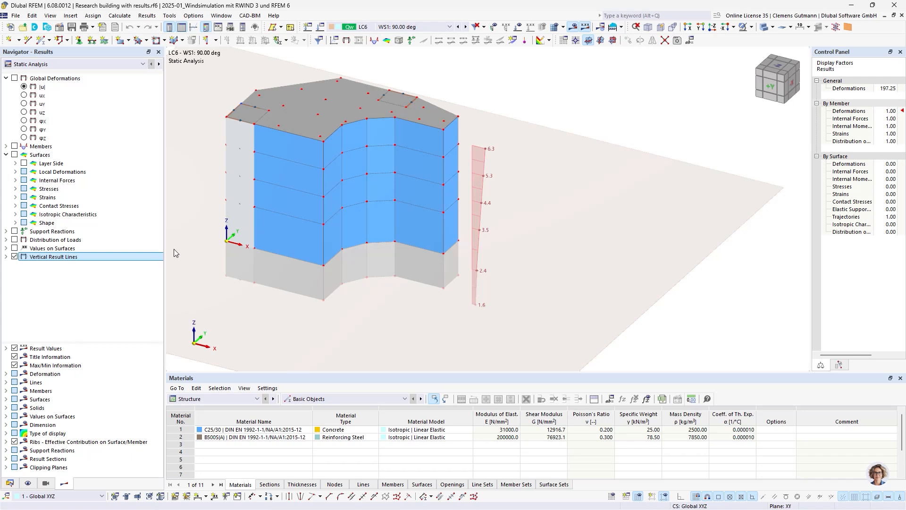
Show the vertical result line force FY for LC6, and then FX instead, and view the diagram beside the building
{"action": "left_click", "coordinate": [6, 257]}
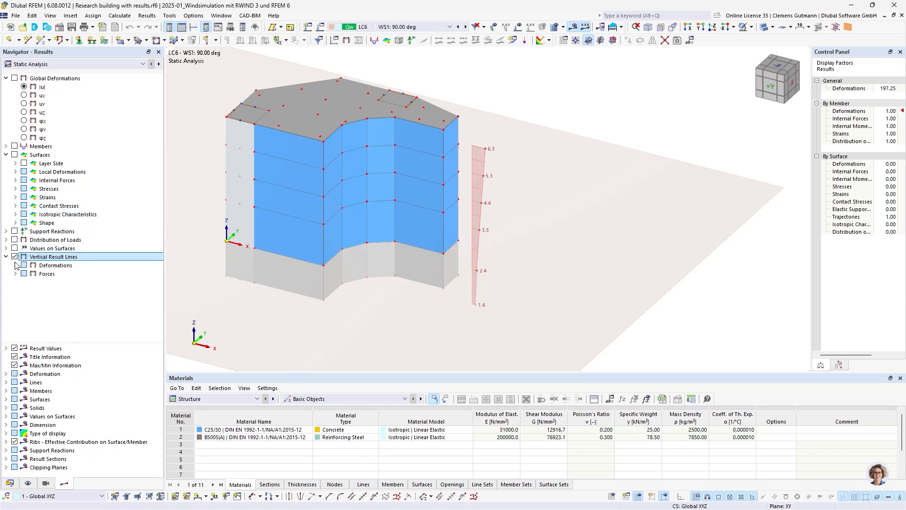
{"action": "left_click", "coordinate": [15, 266]}
{"action": "left_click", "coordinate": [16, 333]}
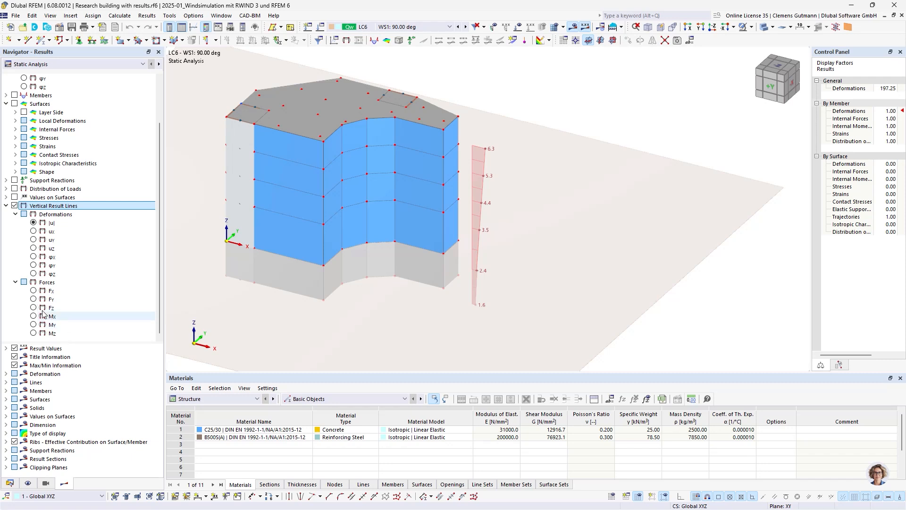
{"action": "left_click", "coordinate": [33, 299]}
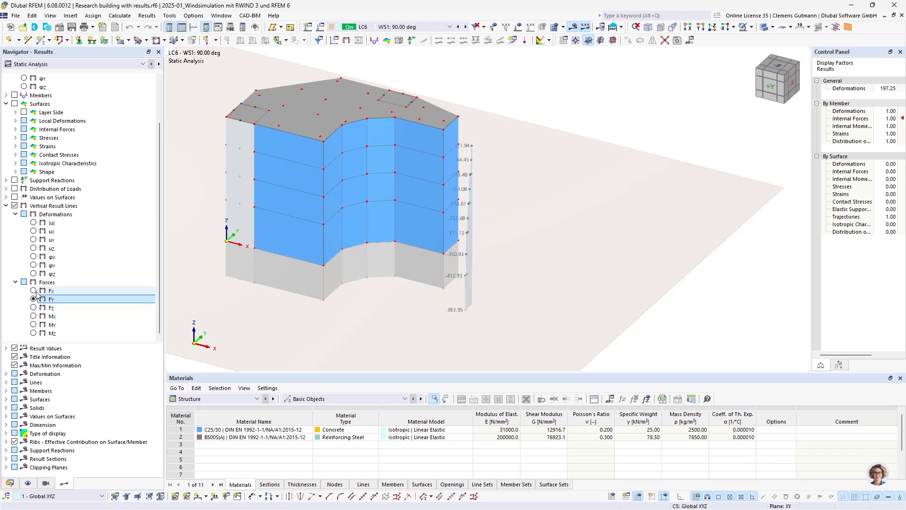
{"action": "left_click", "coordinate": [34, 290]}
{"action": "middle_click_drag", "start_coordinate": [488, 329], "coordinate": [461, 333], "text": "ctrl"}
Display load case LC5 - WS1: 0.00 deg with its loads and examine the FX vertical result line
{"action": "left_click", "coordinate": [457, 27]}
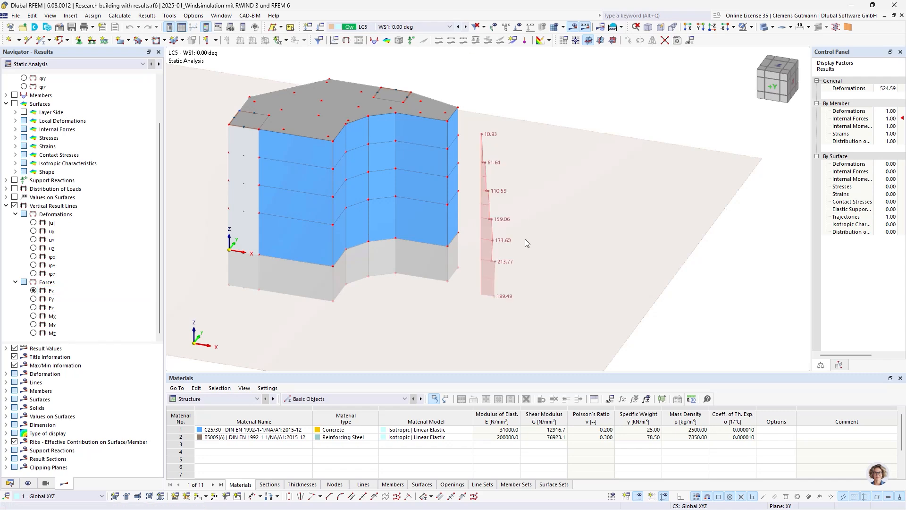
{"action": "left_click", "coordinate": [518, 27]}
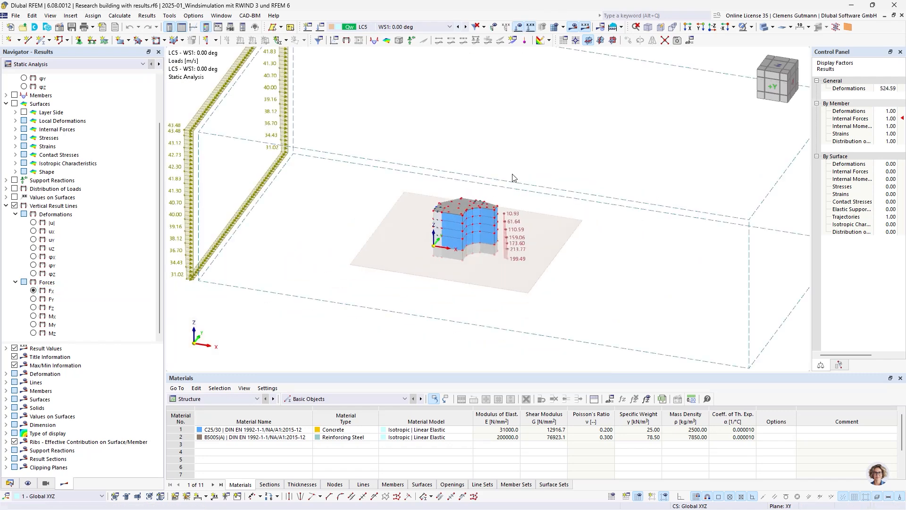
{"action": "scroll", "coordinate": [526, 303], "scroll_direction": "up", "scroll_amount": 3}
{"action": "middle_click_drag", "start_coordinate": [527, 303], "coordinate": [586, 291]}
{"action": "scroll", "coordinate": [543, 285], "scroll_direction": "up", "scroll_amount": 5}
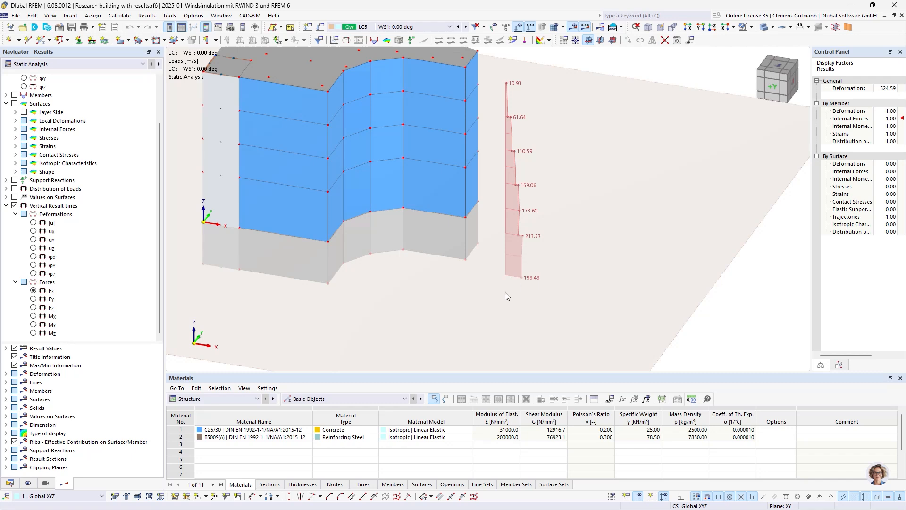
{"action": "mouse_move", "coordinate": [472, 311]}
{"action": "middle_mouse_down", "text": "ctrl"}
{"action": "mouse_move", "coordinate": [489, 301]}
{"action": "mouse_move", "coordinate": [476, 306]}
{"action": "middle_mouse_up", "text": "ctrl"}
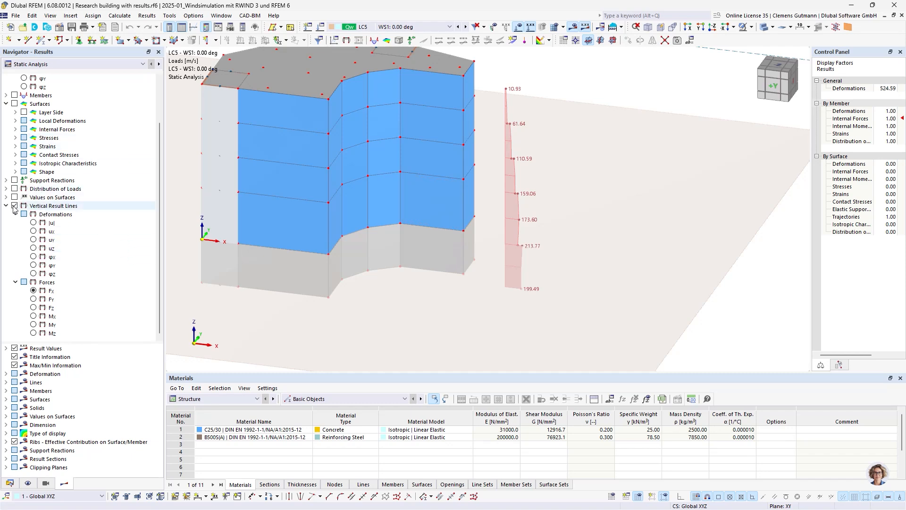
{"action": "scroll", "coordinate": [14, 148], "scroll_direction": "up", "scroll_amount": 2}
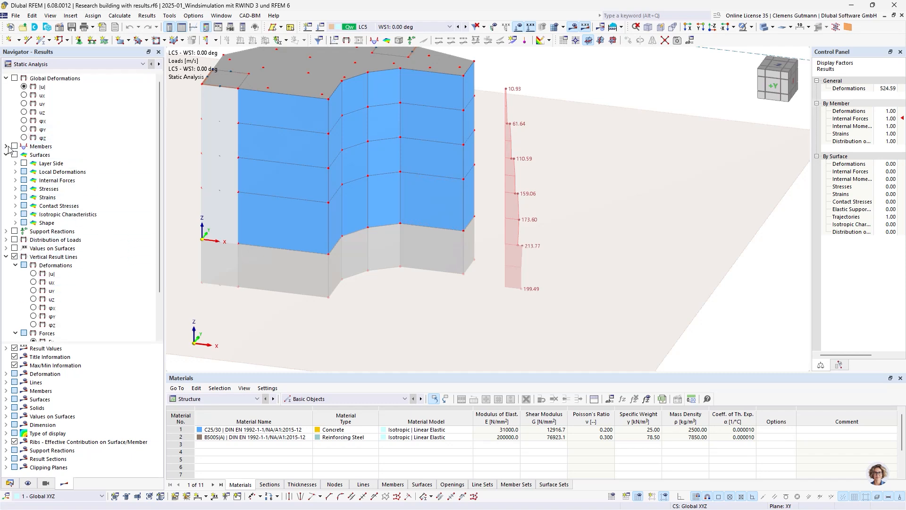
Display the member shear force Vz for LC5 - WS1: 0.00 deg and show the building model as wireframe
{"action": "left_click", "coordinate": [6, 147]}
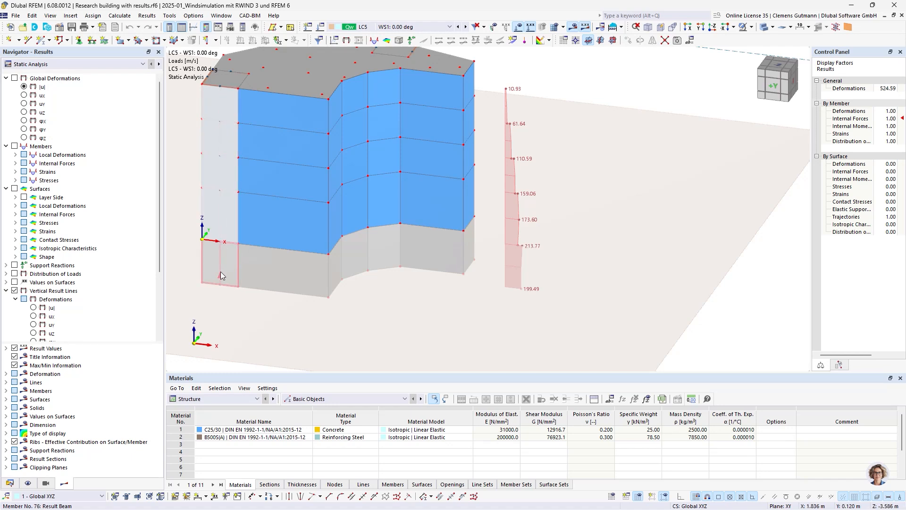
{"action": "left_click", "coordinate": [16, 163]}
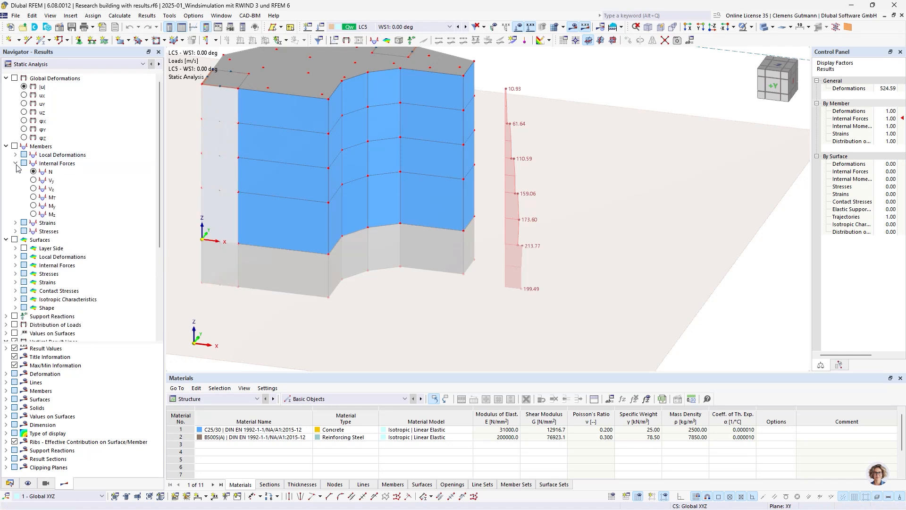
{"action": "left_click", "coordinate": [33, 188]}
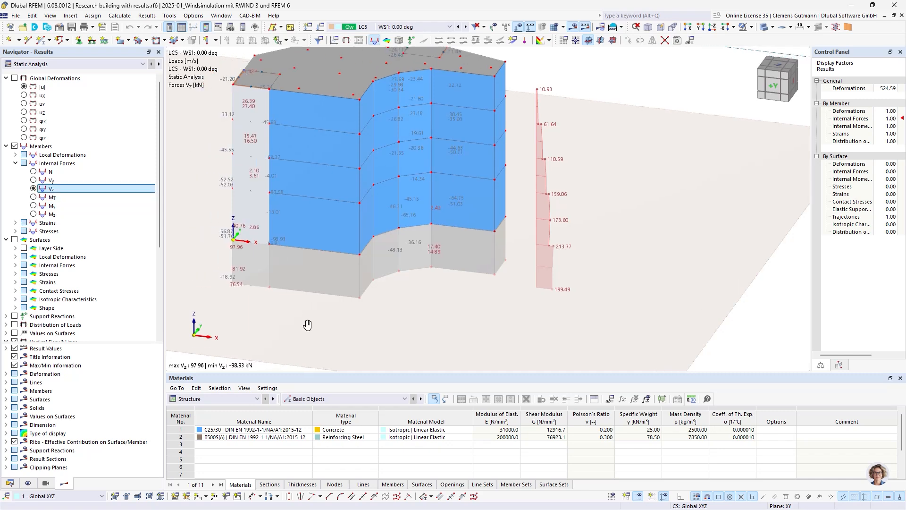
{"action": "left_click", "coordinate": [764, 27]}
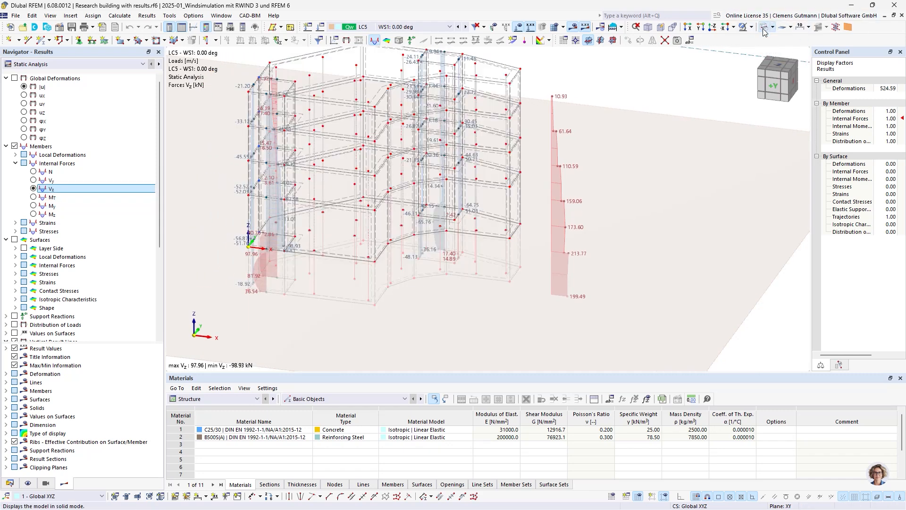
Examine the Vz diagrams of the building's result beams for LC5 and for LC6 - WS1: 90.00 deg
{"action": "middle_click_drag", "start_coordinate": [339, 296], "coordinate": [331, 299], "text": "ctrl"}
{"action": "scroll", "coordinate": [330, 299], "scroll_direction": "down", "scroll_amount": 2}
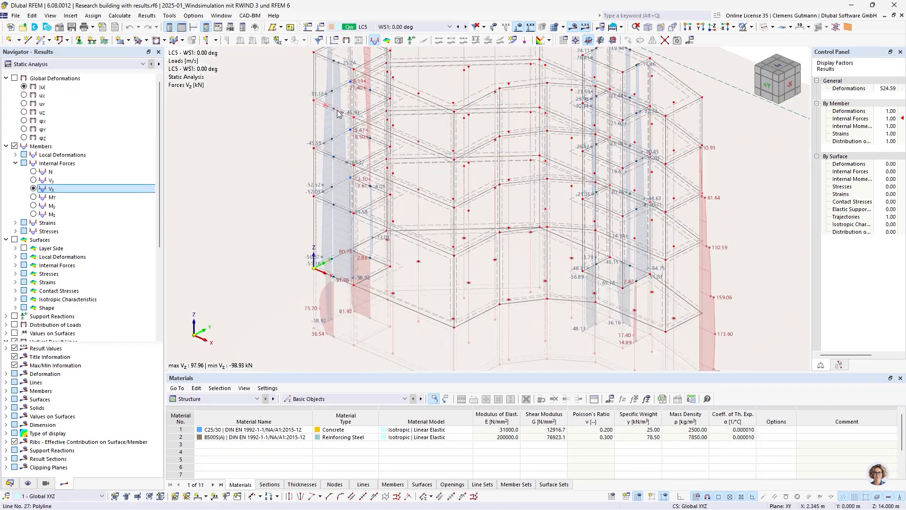
{"action": "mouse_move", "coordinate": [403, 271]}
{"action": "middle_mouse_down", "text": "ctrl"}
{"action": "mouse_move", "coordinate": [416, 288]}
{"action": "mouse_move", "coordinate": [393, 263]}
{"action": "middle_mouse_up", "text": "ctrl"}
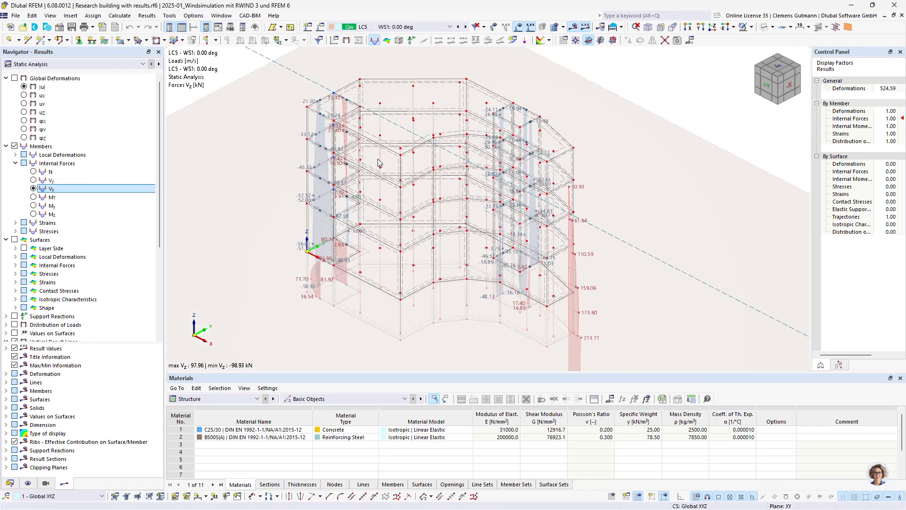
{"action": "scroll", "coordinate": [392, 263], "scroll_direction": "up", "scroll_amount": 2}
{"action": "middle_click_drag", "start_coordinate": [506, 266], "coordinate": [485, 274], "text": "ctrl"}
{"action": "scroll", "coordinate": [299, 291], "scroll_direction": "up", "scroll_amount": 2}
{"action": "scroll", "coordinate": [445, 185], "scroll_direction": "down", "scroll_amount": 1}
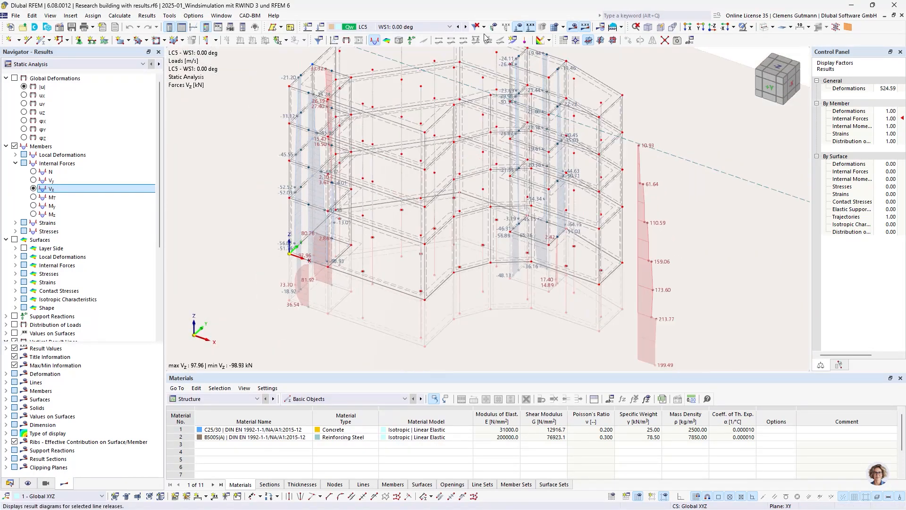
{"action": "left_click", "coordinate": [466, 27]}
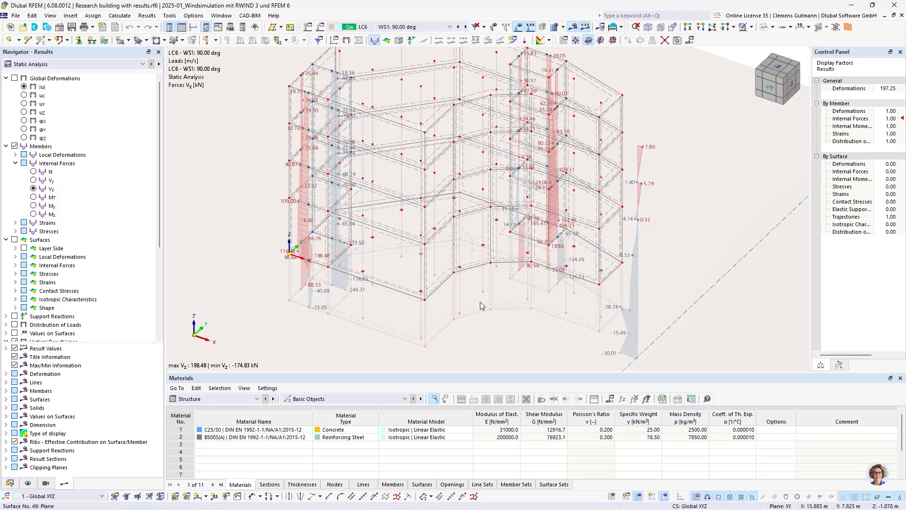
{"action": "middle_click_drag", "start_coordinate": [359, 245], "coordinate": [459, 233], "text": "ctrl"}
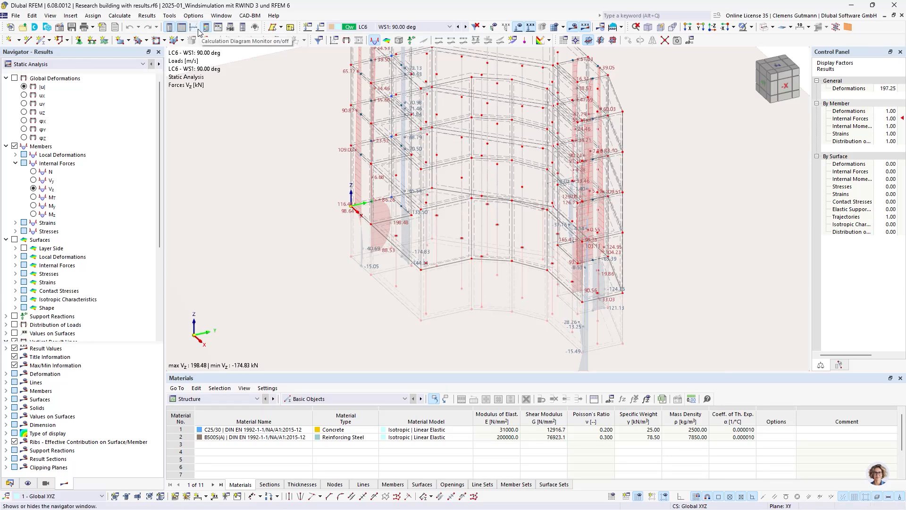
Open the Extranet account in Dlubal Center, and read the e-mail about the completed cloud calculation
{"action": "left_click", "coordinate": [37, 27]}
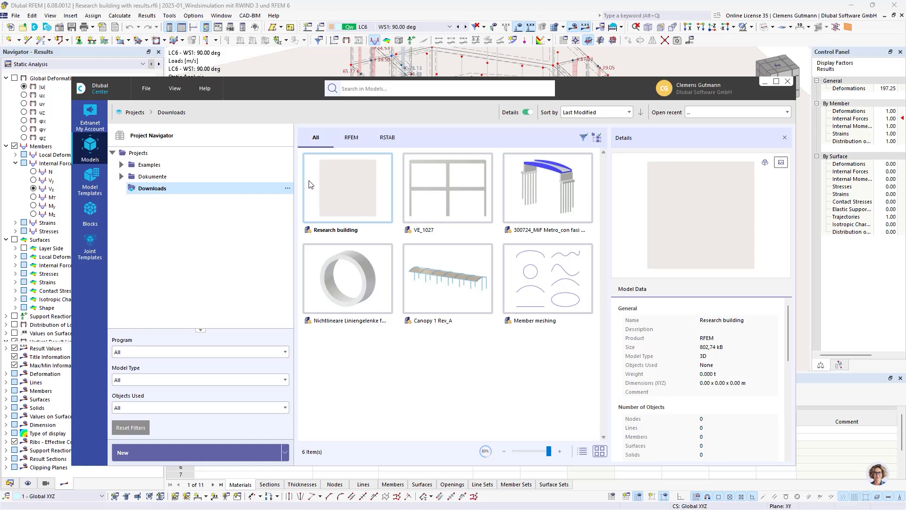
{"action": "left_click", "coordinate": [92, 124]}
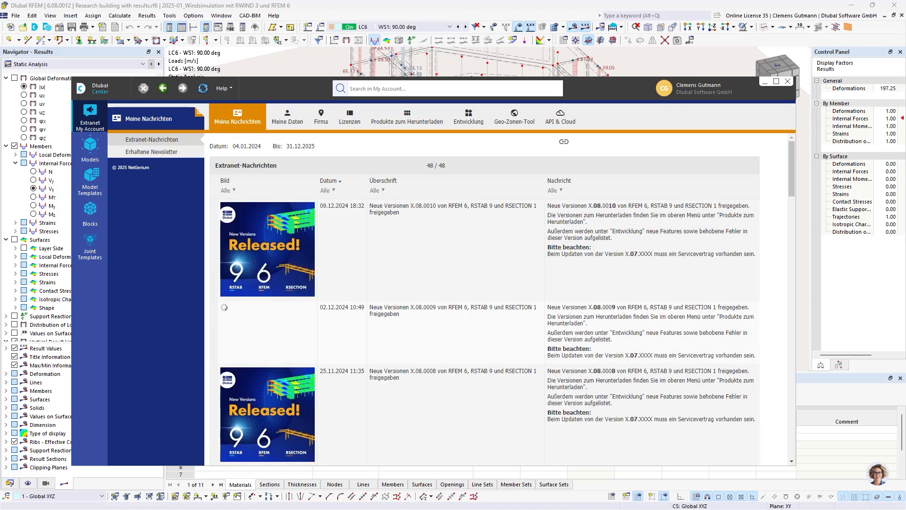
{"action": "left_click_drag", "start_coordinate": [0, 24], "coordinate": [440, 131]}
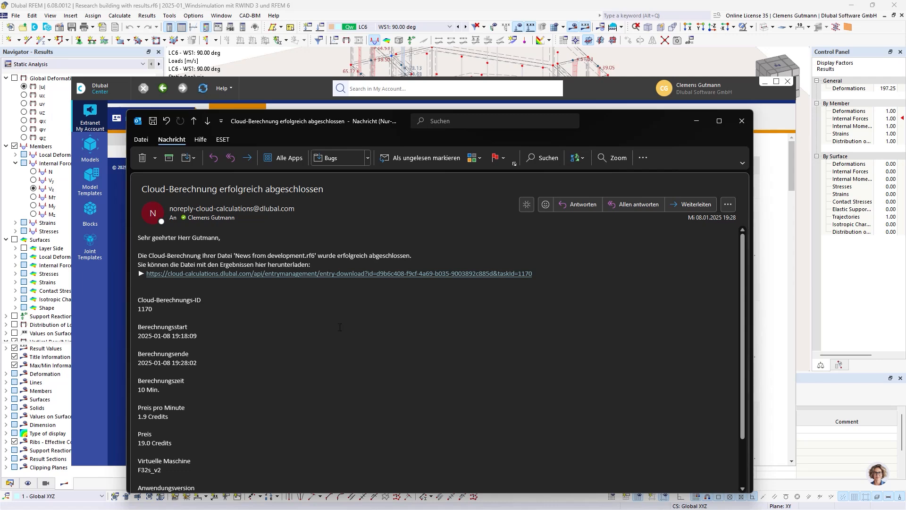
{"action": "scroll", "coordinate": [340, 327], "scroll_direction": "down", "scroll_amount": 3}
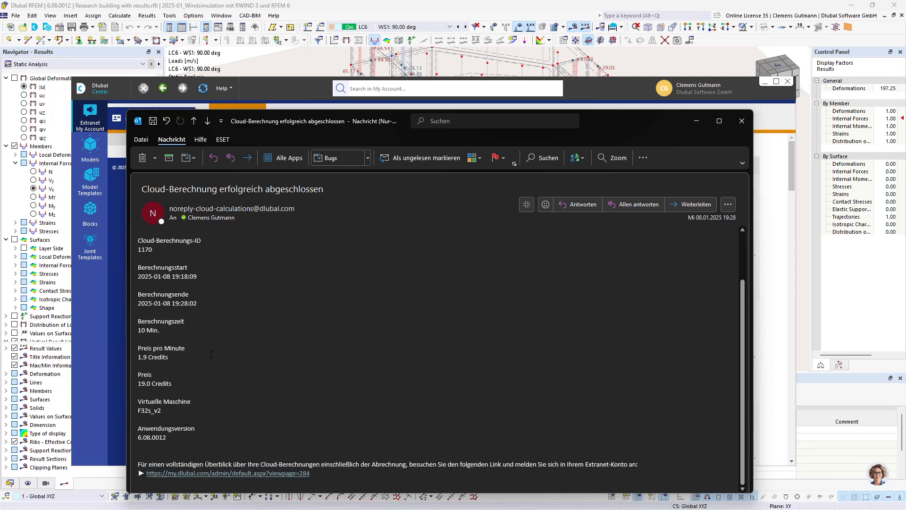
{"action": "scroll", "coordinate": [210, 349], "scroll_direction": "up", "scroll_amount": 2}
{"action": "scroll", "coordinate": [144, 389], "scroll_direction": "down", "scroll_amount": 2}
{"action": "scroll", "coordinate": [188, 436], "scroll_direction": "up", "scroll_amount": 2}
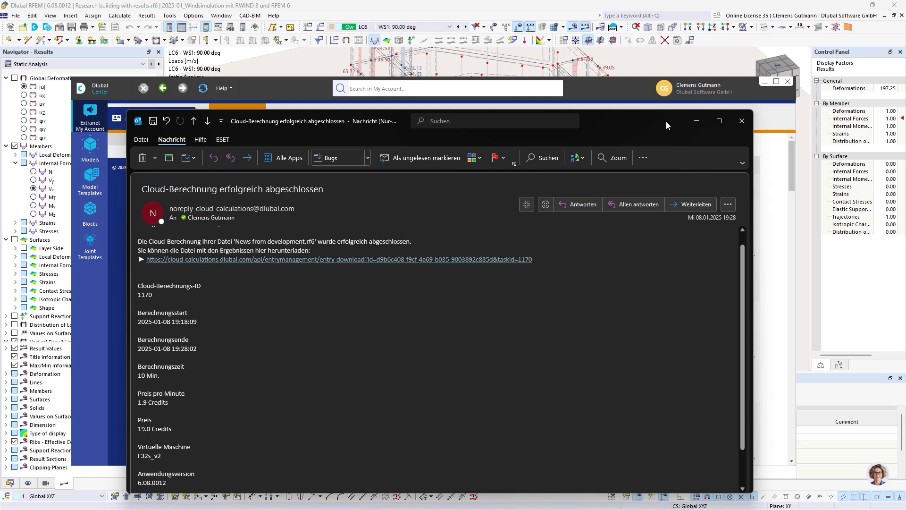
Move the e-mail aside and download News from development.rf6 from the account's own cloud calculations into the Downloads folder
{"action": "left_click_drag", "start_coordinate": [661, 120], "coordinate": [588, 138]}
{"action": "left_click", "coordinate": [622, 140]}
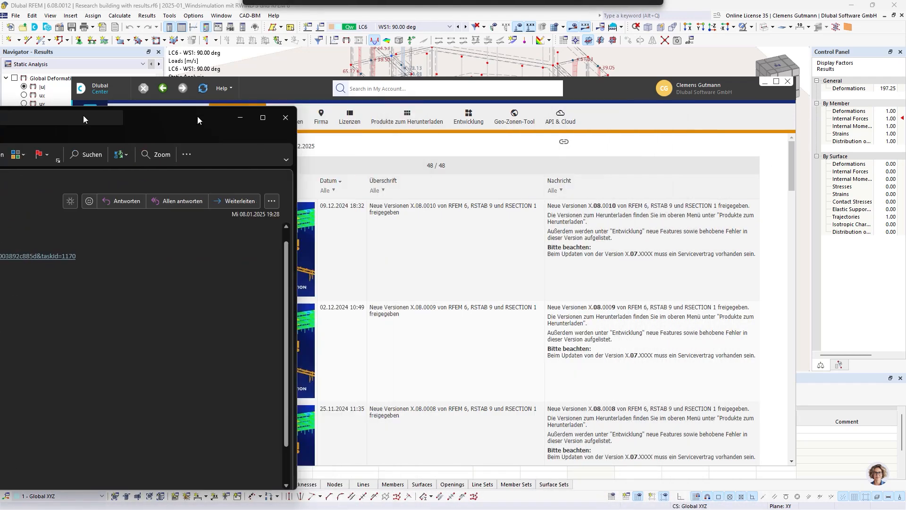
{"action": "left_click", "coordinate": [561, 118]}
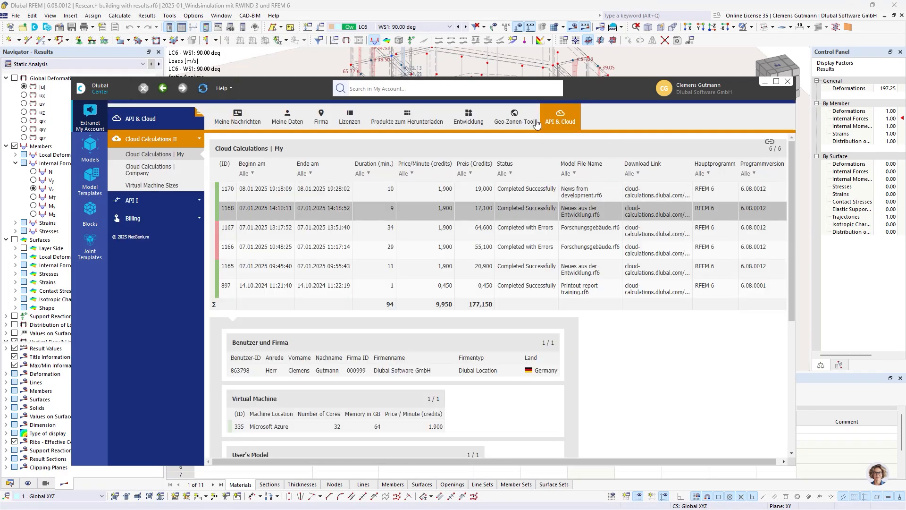
{"action": "left_click", "coordinate": [362, 192]}
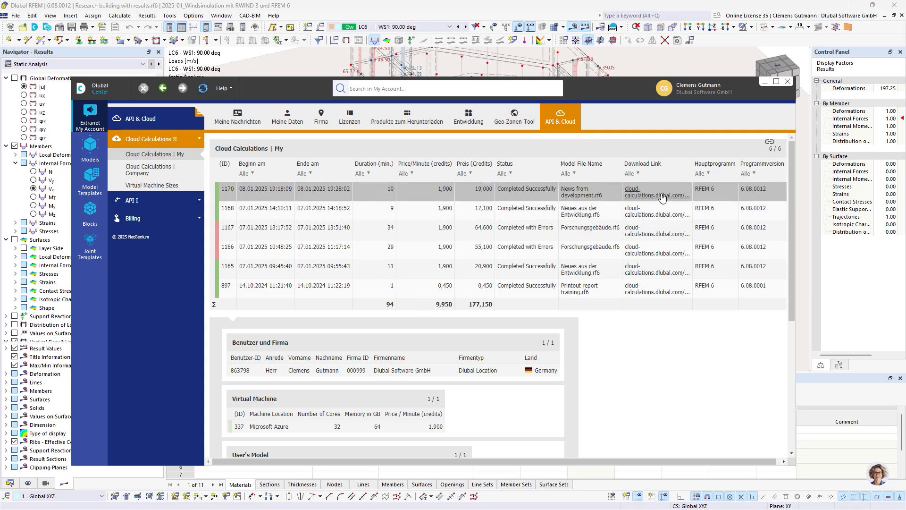
{"action": "double_click", "coordinate": [503, 197]}
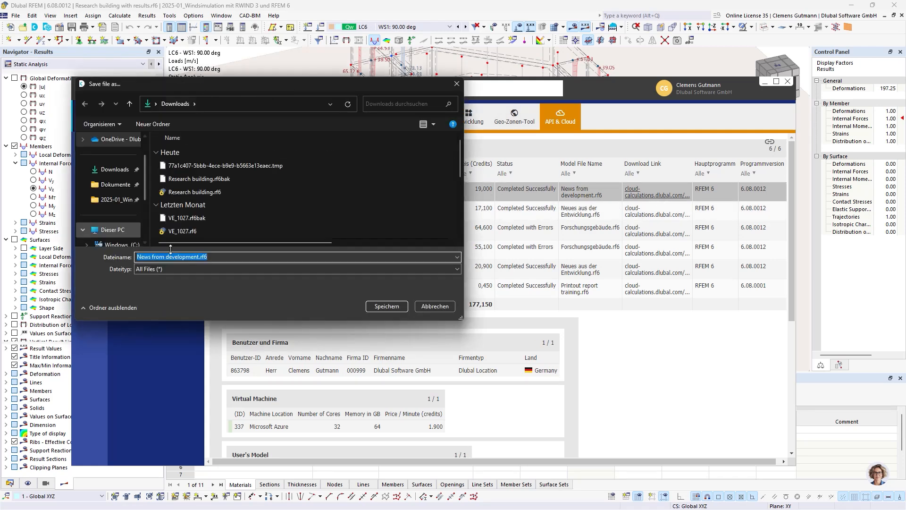
{"action": "left_click", "coordinate": [387, 306]}
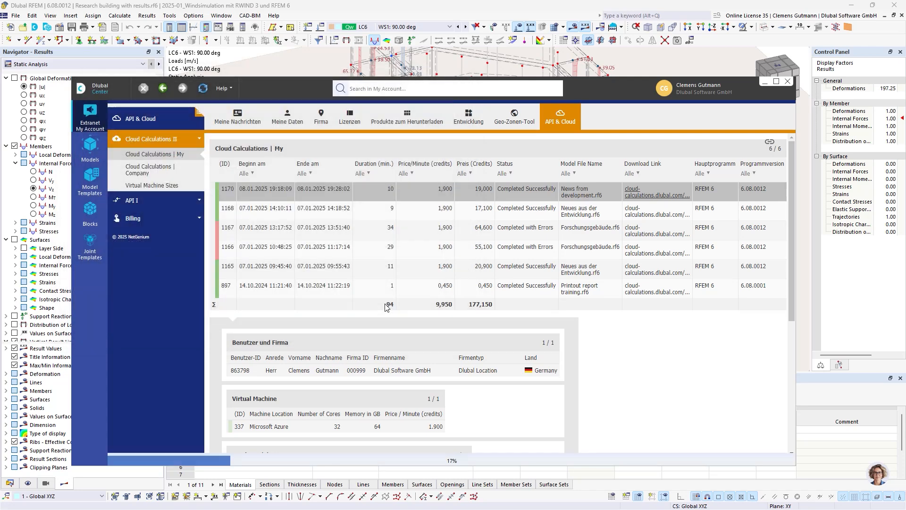
Close Dlubal Center, switch to the News from development.rf6 model and examine the membrane's displacements |u| for LC2 - WS1: 0.00 deg
{"action": "left_click", "coordinate": [789, 81]}
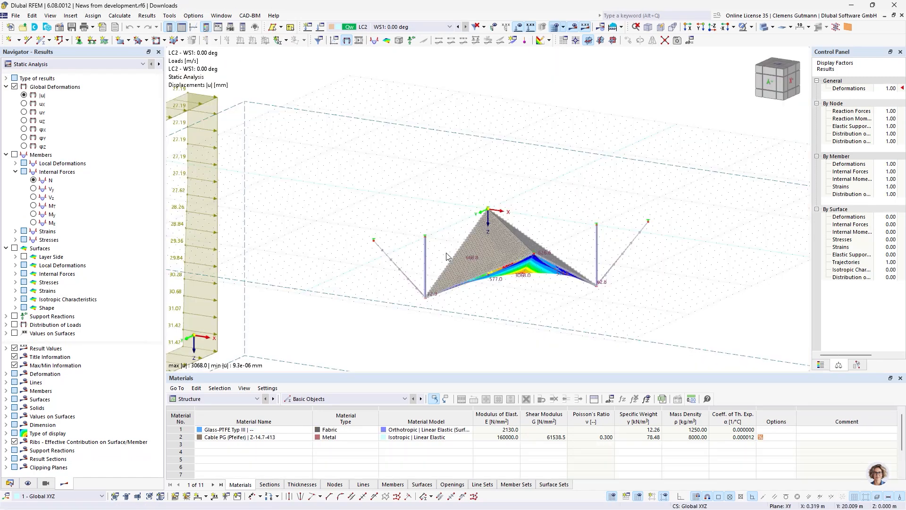
{"action": "middle_click_drag", "start_coordinate": [526, 315], "coordinate": [505, 238], "text": "ctrl"}
{"action": "scroll", "coordinate": [464, 245], "scroll_direction": "up", "scroll_amount": 2}
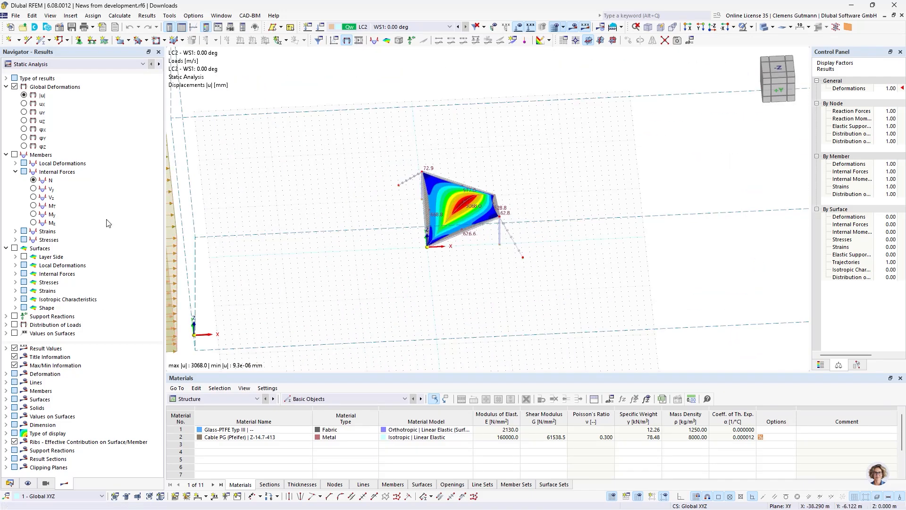
Switch the results to Wind Simulation Analysis and examine the surface pressures p on the membrane for LC2
{"action": "left_click", "coordinate": [159, 64]}
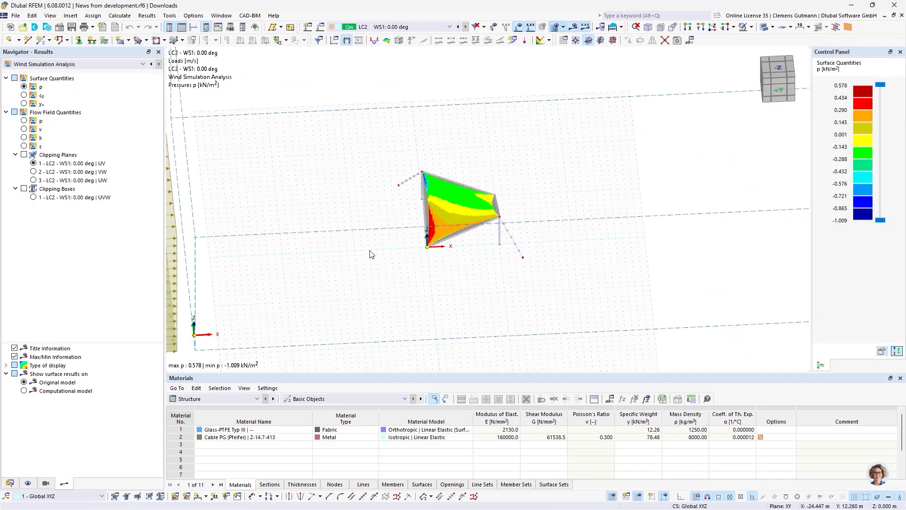
{"action": "middle_click_drag", "start_coordinate": [449, 301], "coordinate": [473, 187], "text": "ctrl"}
{"action": "scroll", "coordinate": [472, 188], "scroll_direction": "up", "scroll_amount": 4}
{"action": "mouse_move", "coordinate": [454, 315]}
{"action": "middle_mouse_down", "text": "ctrl"}
{"action": "mouse_move", "coordinate": [477, 312]}
{"action": "mouse_move", "coordinate": [455, 333]}
{"action": "middle_mouse_up", "text": "ctrl"}
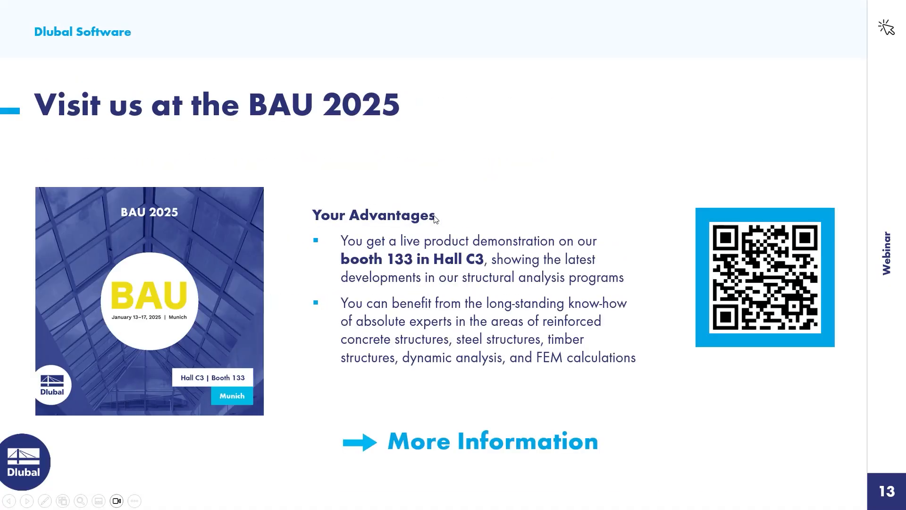
{"action": "key", "text": "Left"}
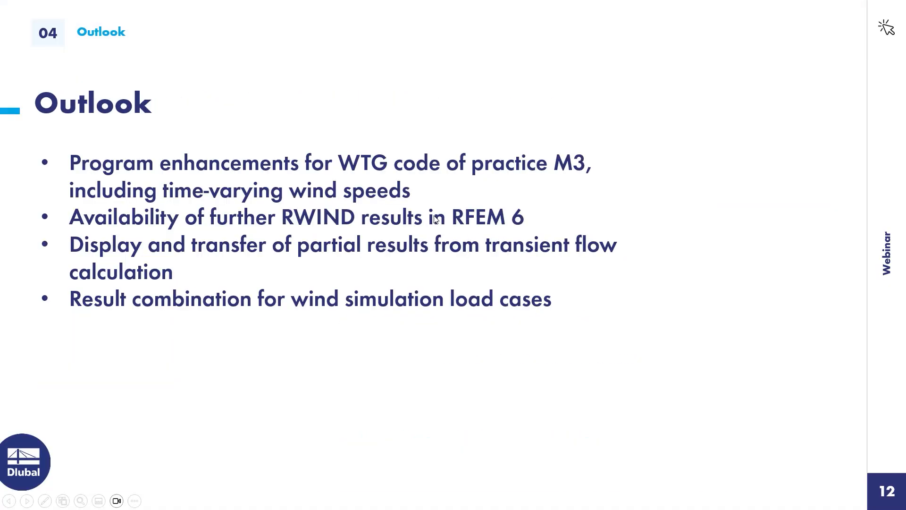